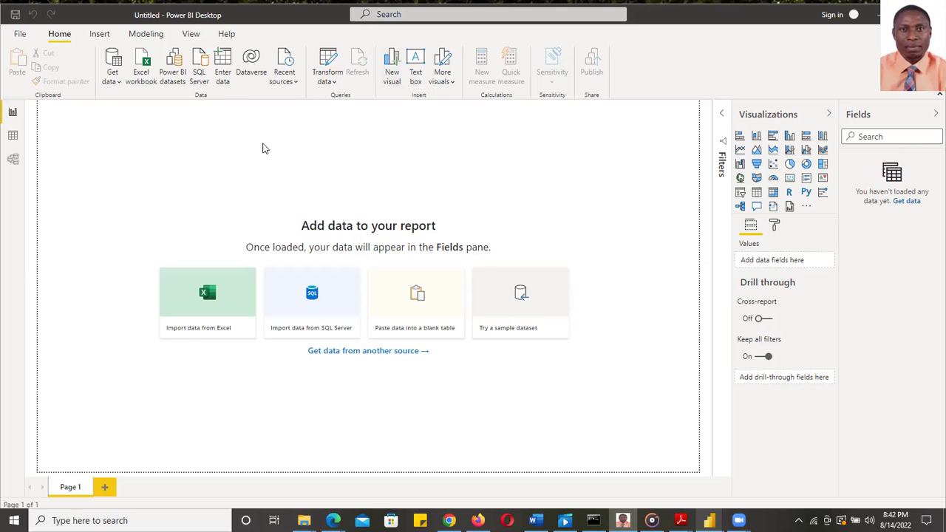
- Import data from the Excel workbook weo.xlsx on the Desktop
left_click(145, 65)
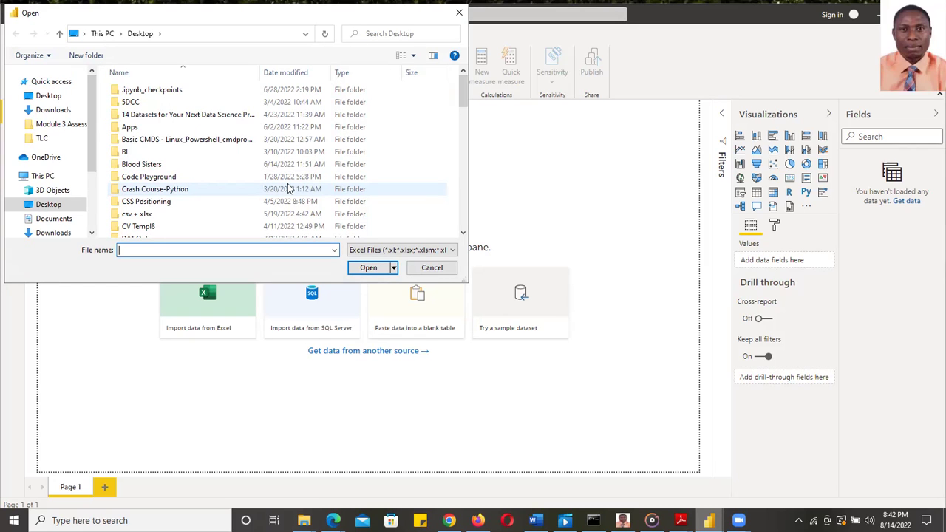
type("we")
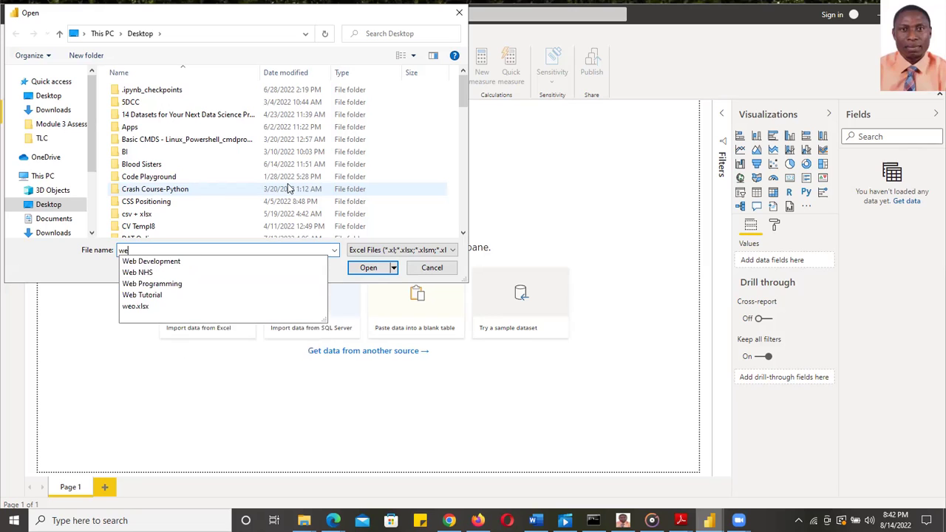
left_click(134, 308)
left_click(368, 268)
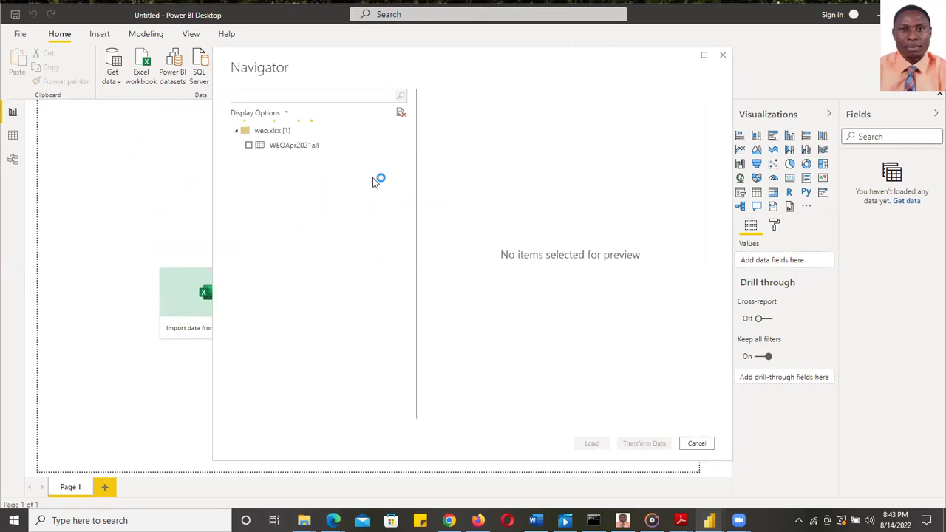
- Select the WEOApr2021all sheet of the workbook and open it for data transformation
left_click(249, 145)
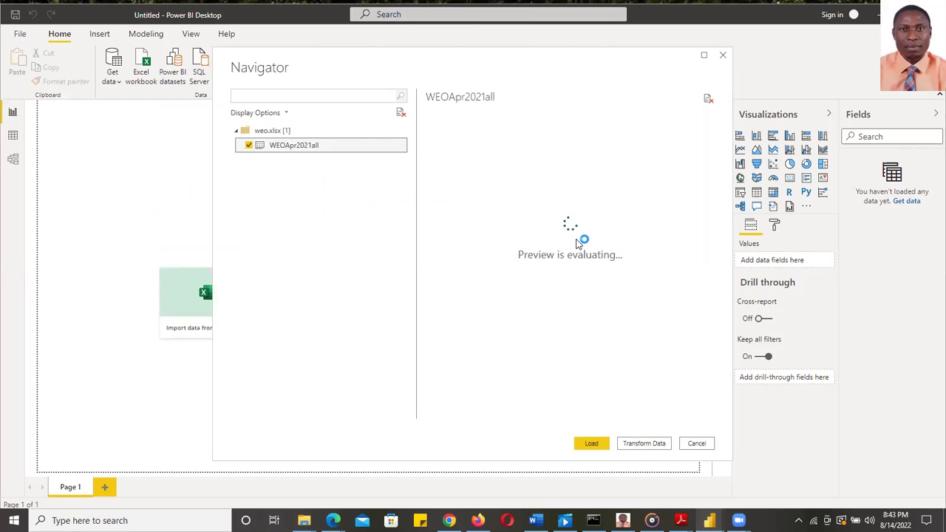
left_click_drag(453, 414, 435, 416)
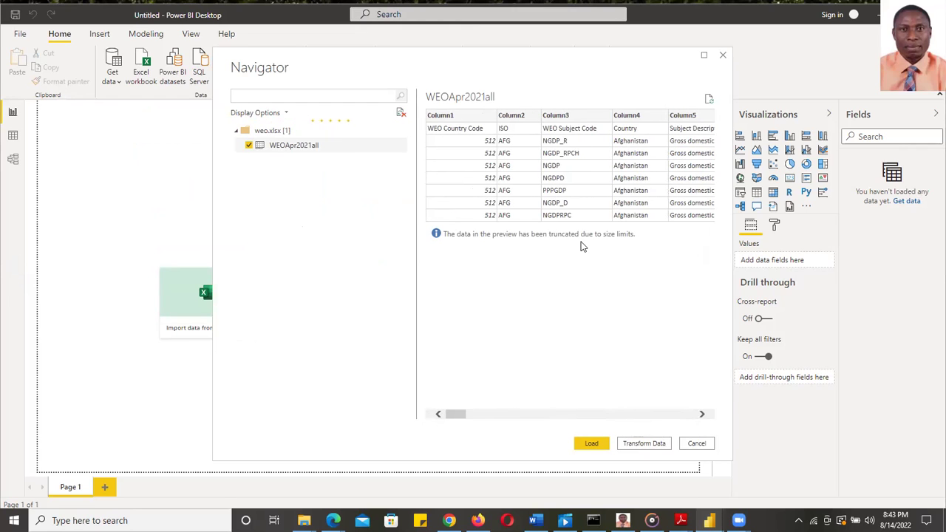
left_click(643, 444)
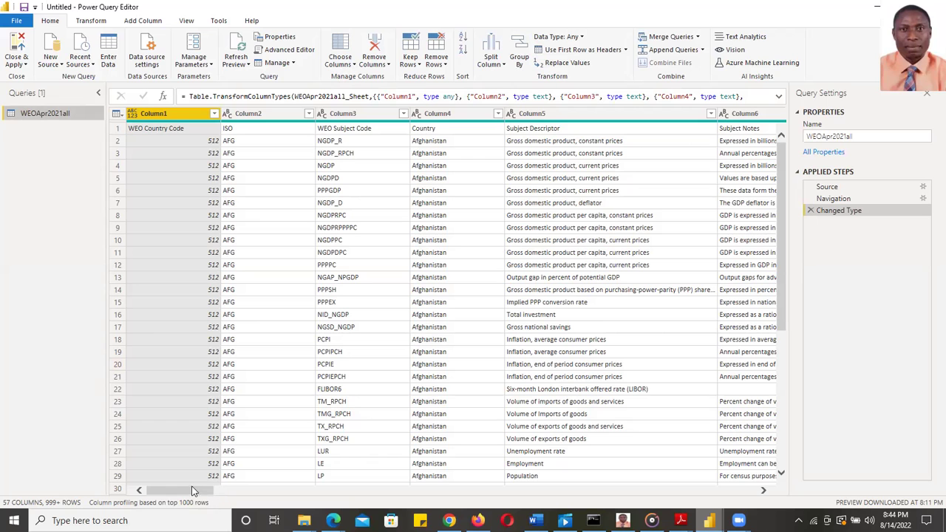
- Promote the first row of the WEOApr2021all table to column headers
left_click_drag(191, 491, 211, 472)
left_click_drag(164, 491, 761, 494)
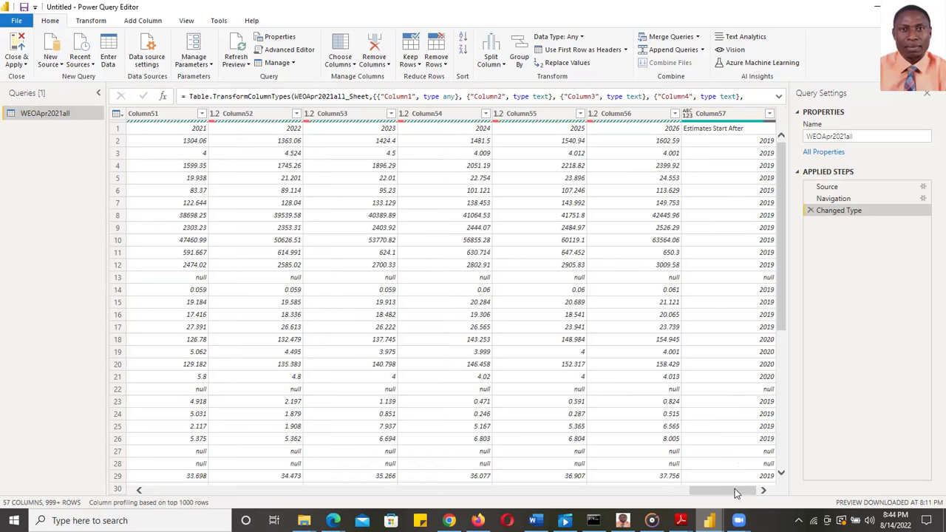
left_click_drag(735, 491, 147, 375)
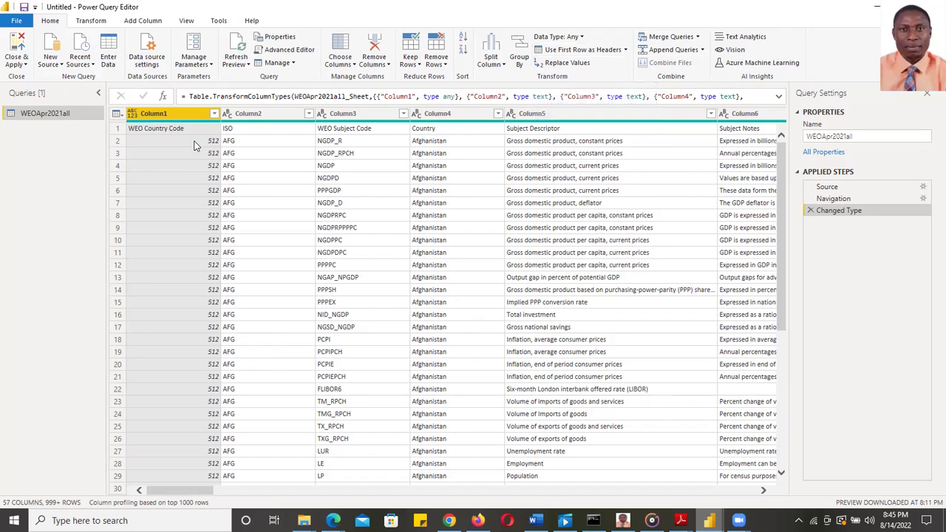
left_click(117, 114)
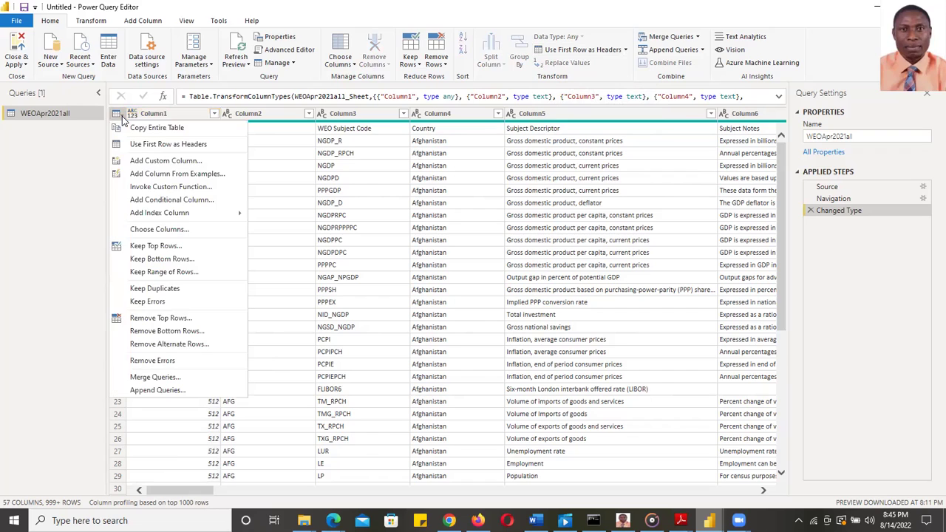
left_click(175, 146)
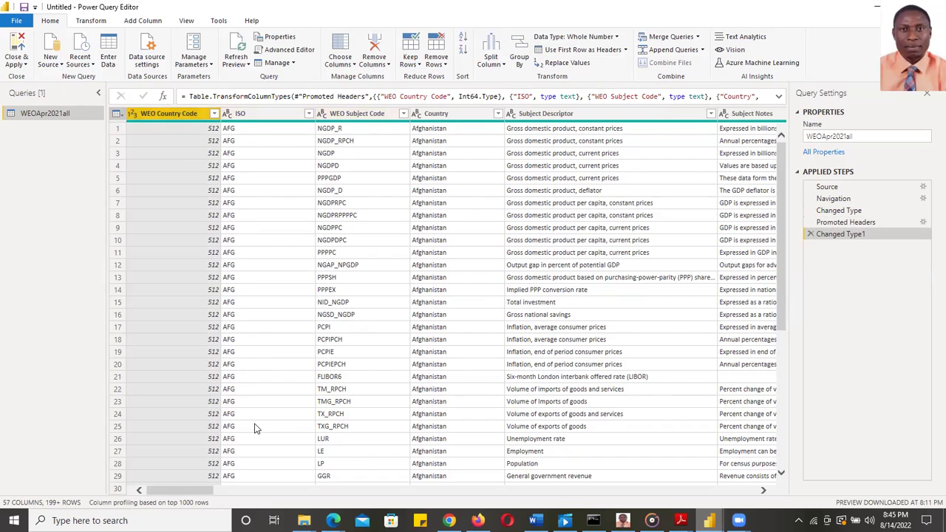
- Examine the table's country code, ISO, subject code, descriptor, notes, units, scale and year columns to judge which are needed
mouse_move(184, 493)
left_mouse_down()
mouse_move(685, 492)
mouse_move(167, 489)
left_mouse_up()
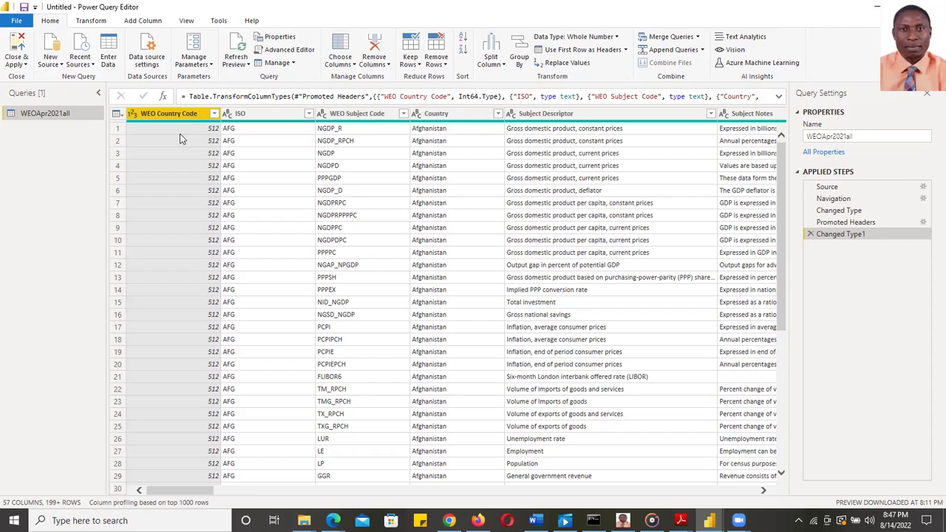
left_click_drag(168, 491, 1, 504)
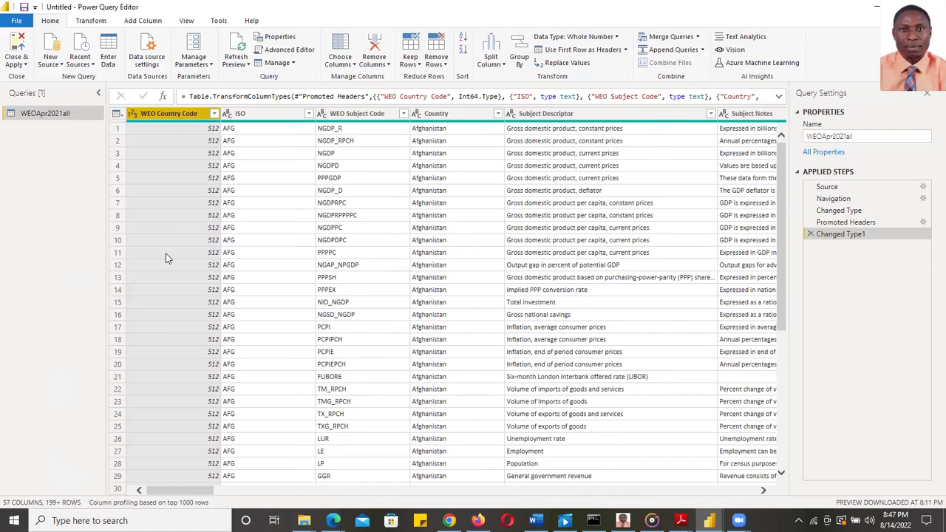
scroll(174, 258, "down", 15)
scroll(178, 269, "down", 20)
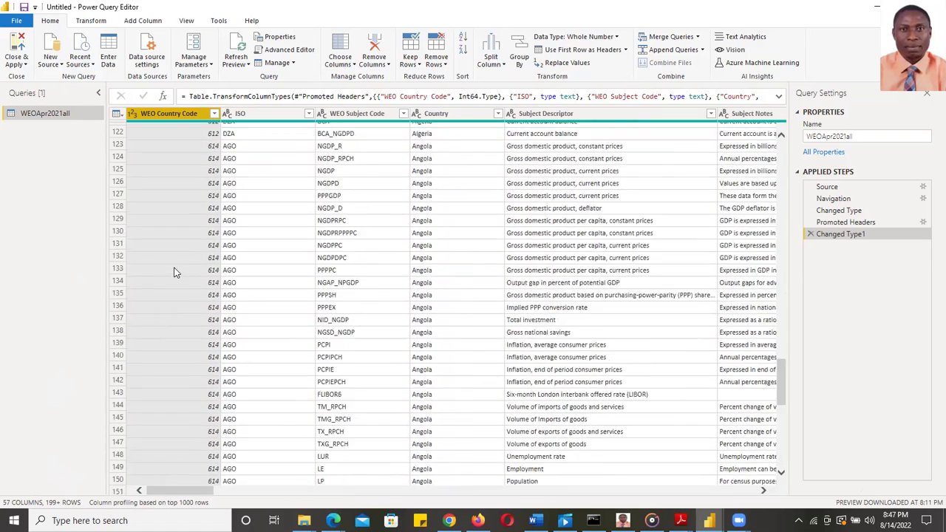
scroll(175, 267, "up", 20)
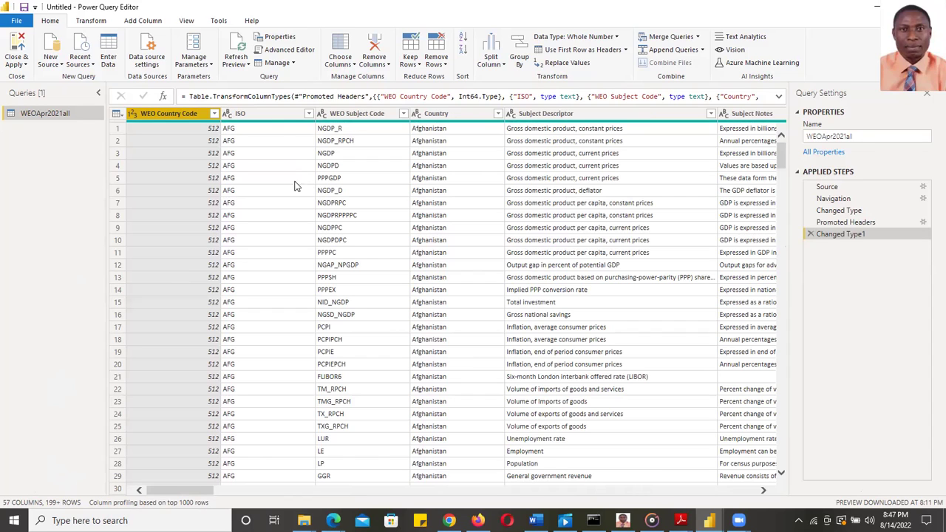
left_click(265, 117)
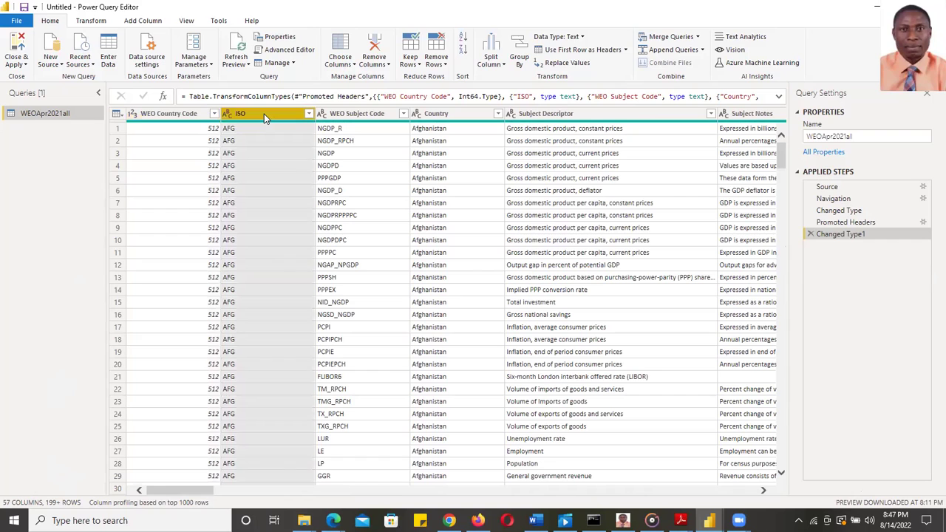
left_click(346, 116)
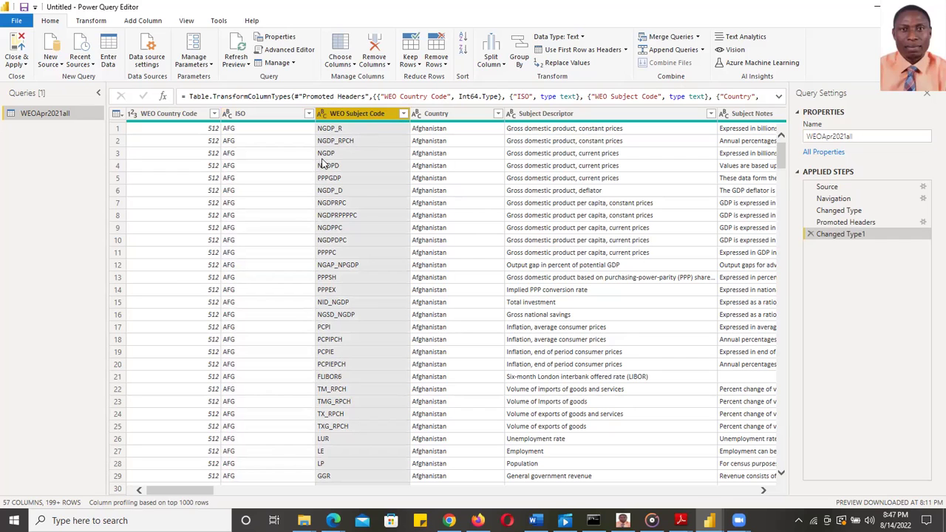
scroll(323, 163, "down", 20)
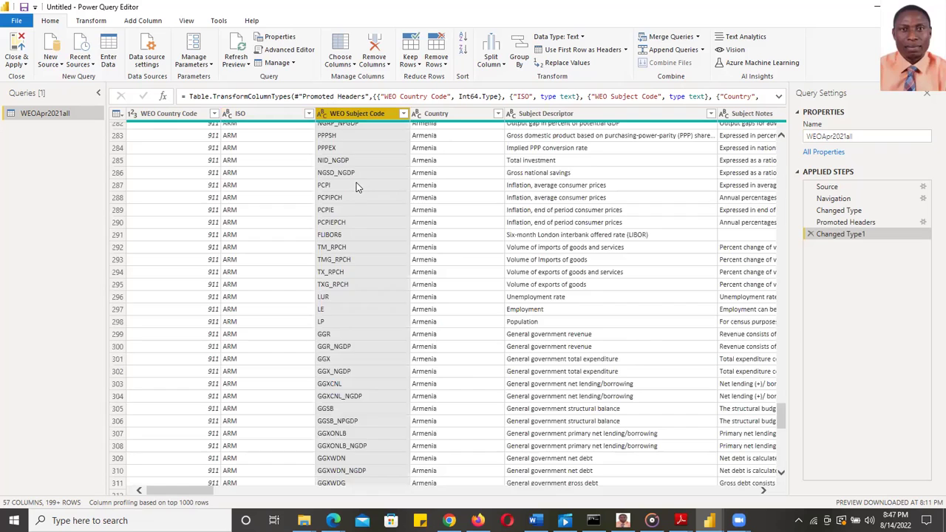
scroll(356, 187, "up", 20)
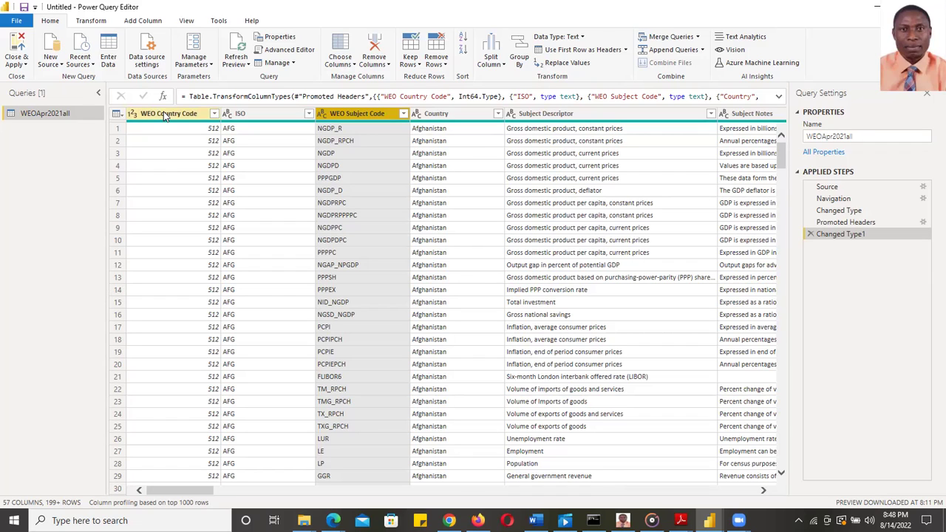
left_click_drag(181, 493, 195, 496)
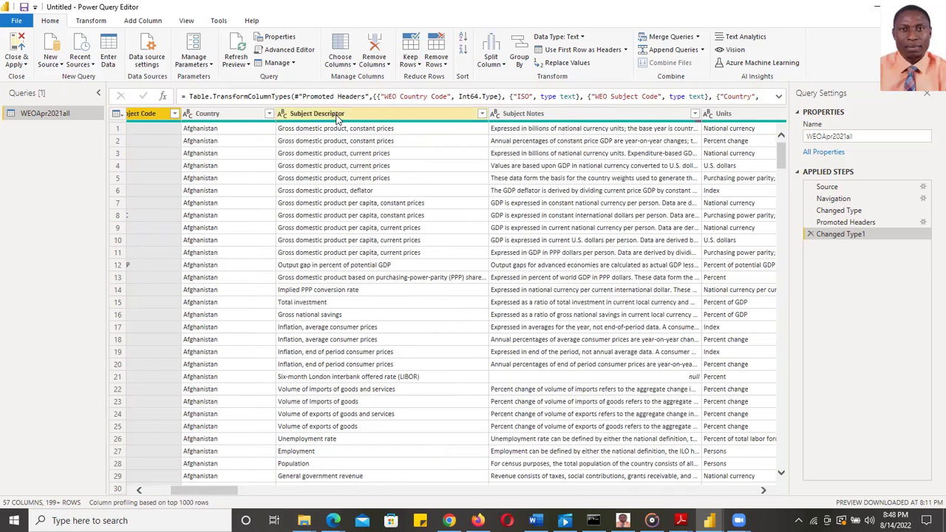
left_click_drag(188, 487, 210, 489)
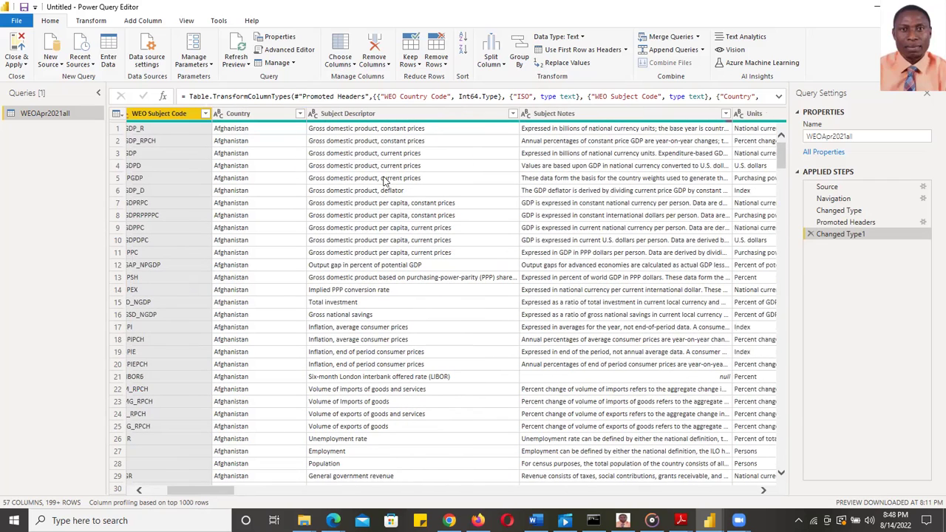
left_click(390, 113)
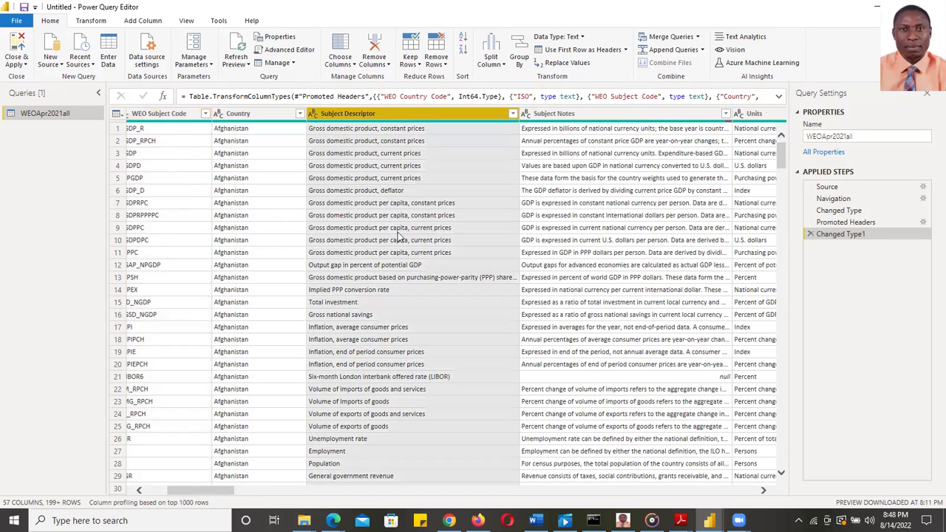
left_click_drag(209, 490, 241, 503)
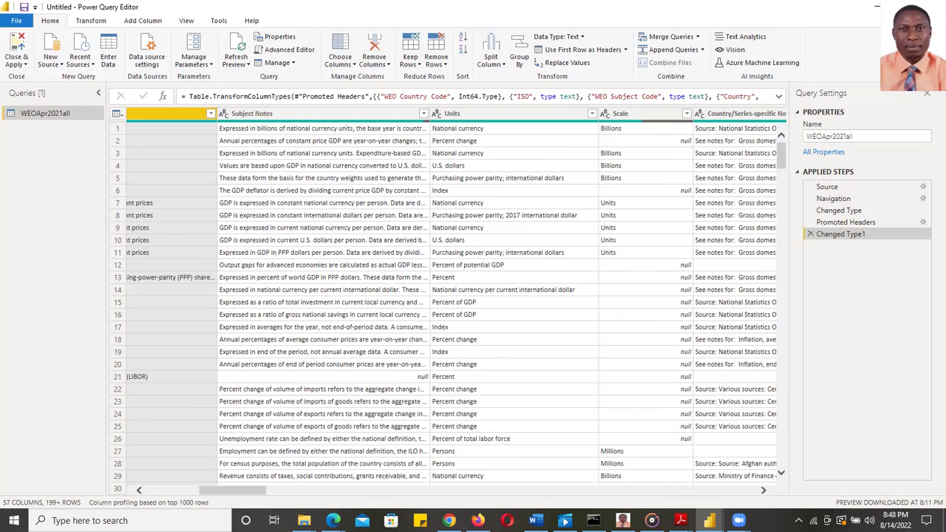
left_click_drag(248, 489, 286, 496)
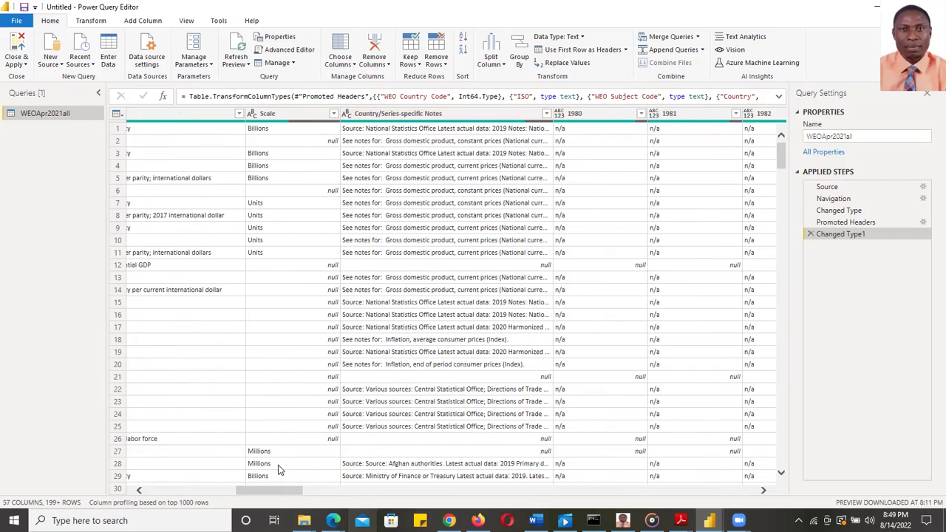
left_click_drag(281, 490, 133, 466)
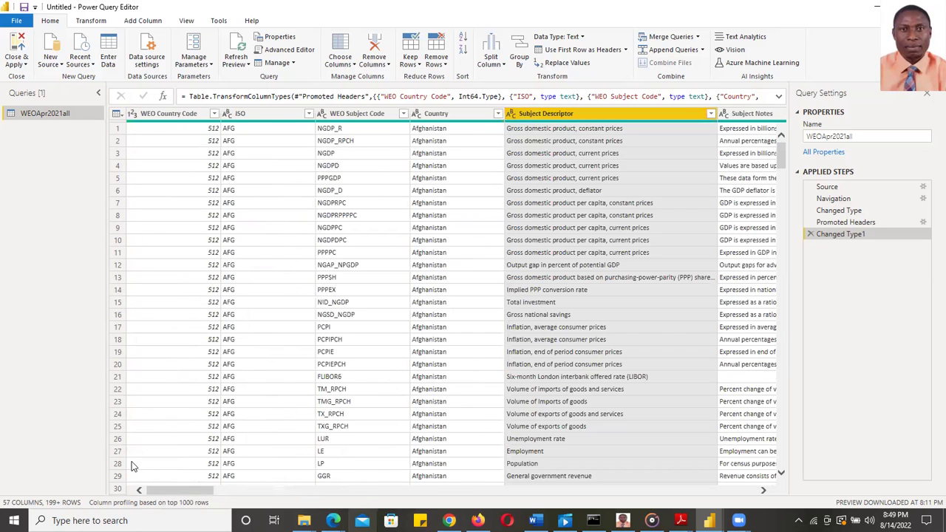
left_click(170, 118, "ctrl")
left_click(255, 114, "ctrl")
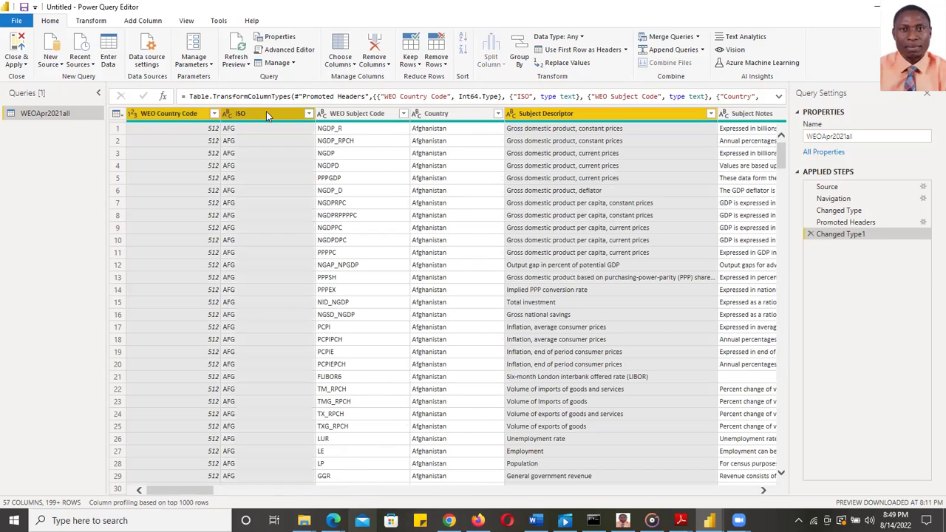
left_click(350, 117, "ctrl")
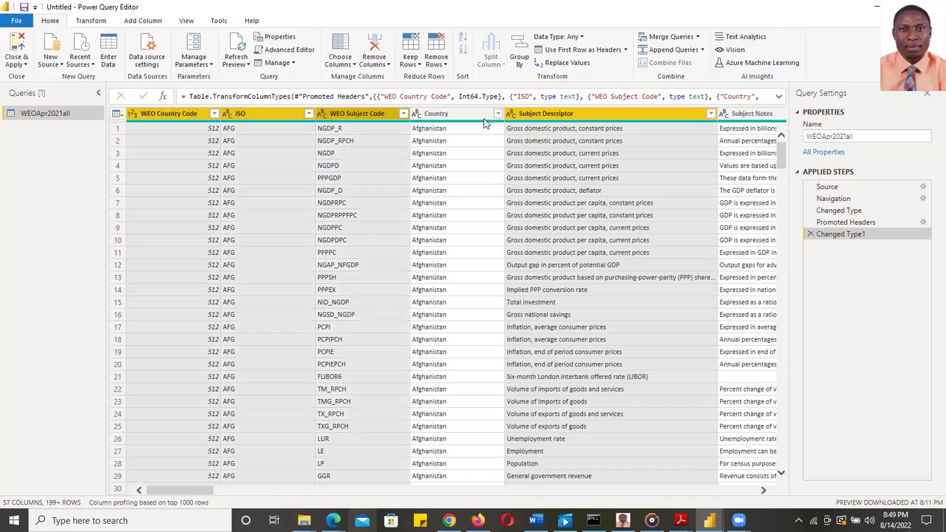
left_click(770, 115, "ctrl")
left_click_drag(192, 493, 241, 493)
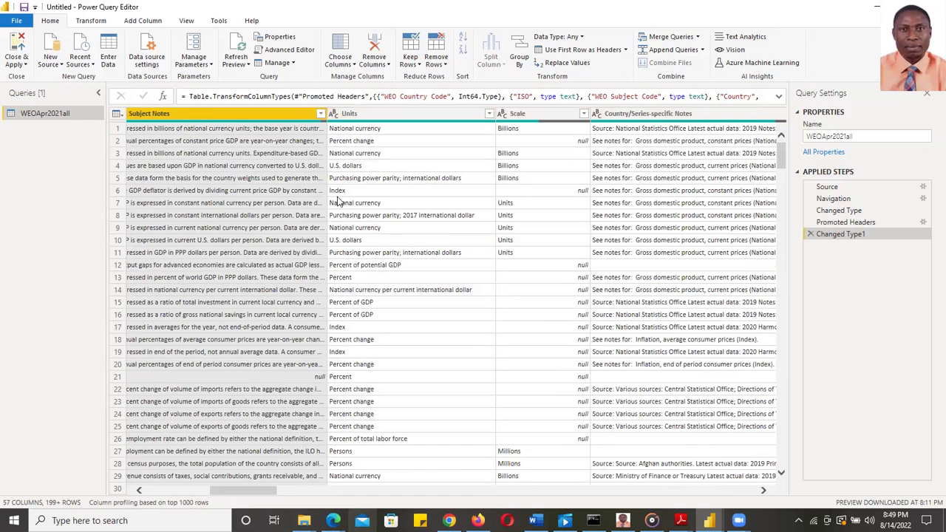
left_click(384, 117, "ctrl")
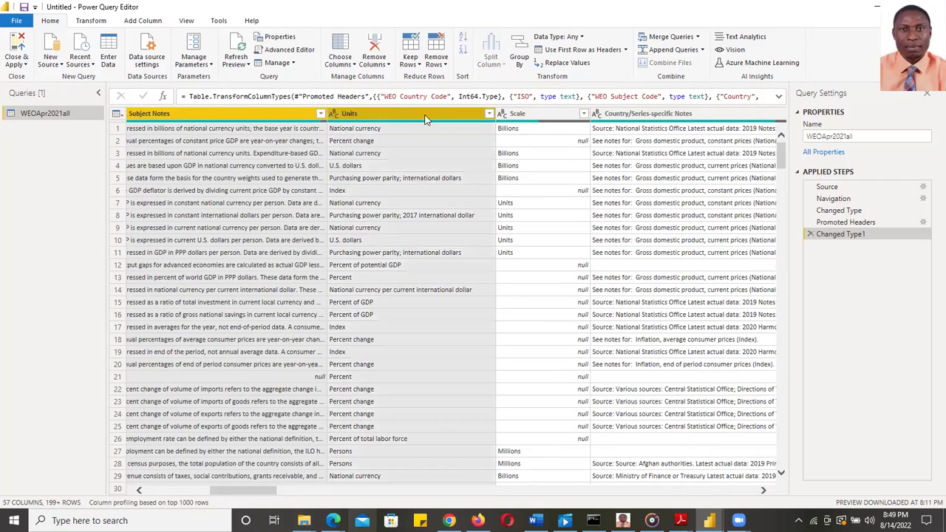
left_click(510, 115, "ctrl")
left_click(650, 116, "ctrl")
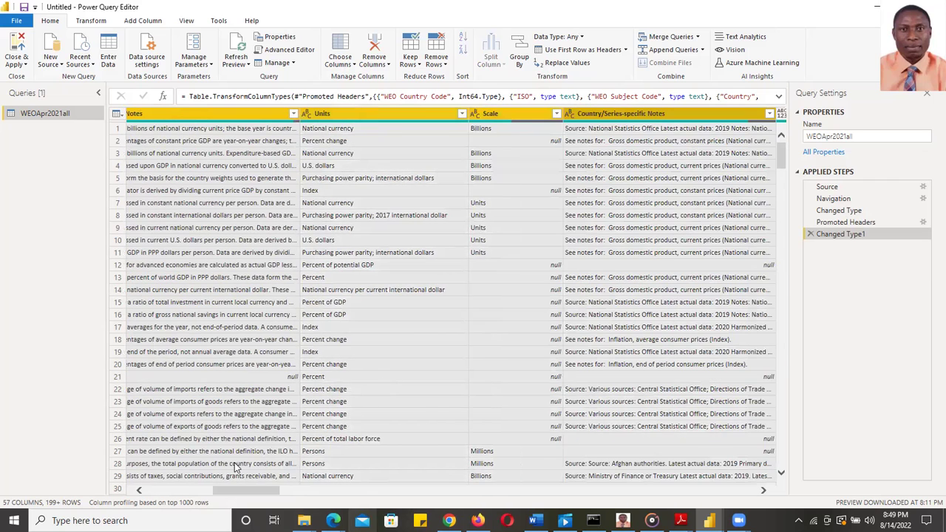
left_click_drag(240, 491, 148, 489)
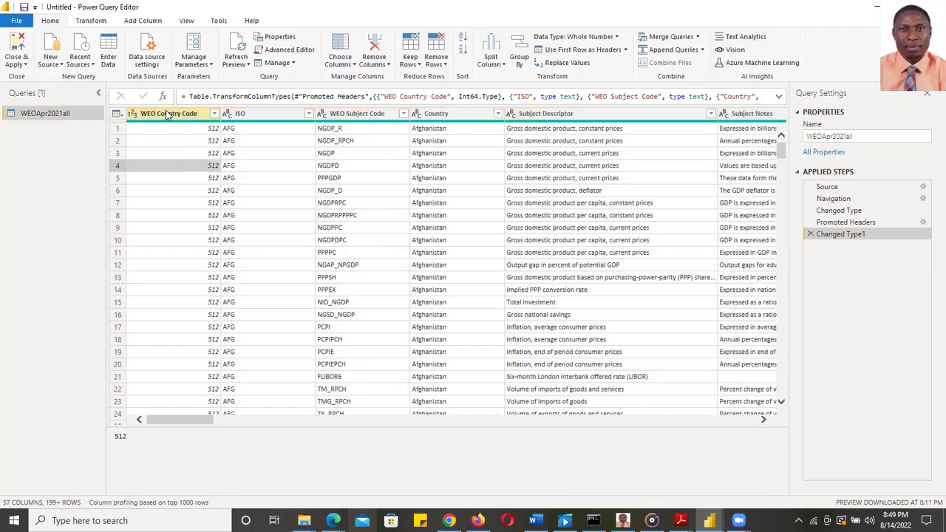
- Remove the WEO Country Code, ISO, WEO Subject Code, Subject Descriptor, Subject Notes, Units, Scale and the neighbouring unneeded column, keeping Country and the year columns
left_click(165, 111)
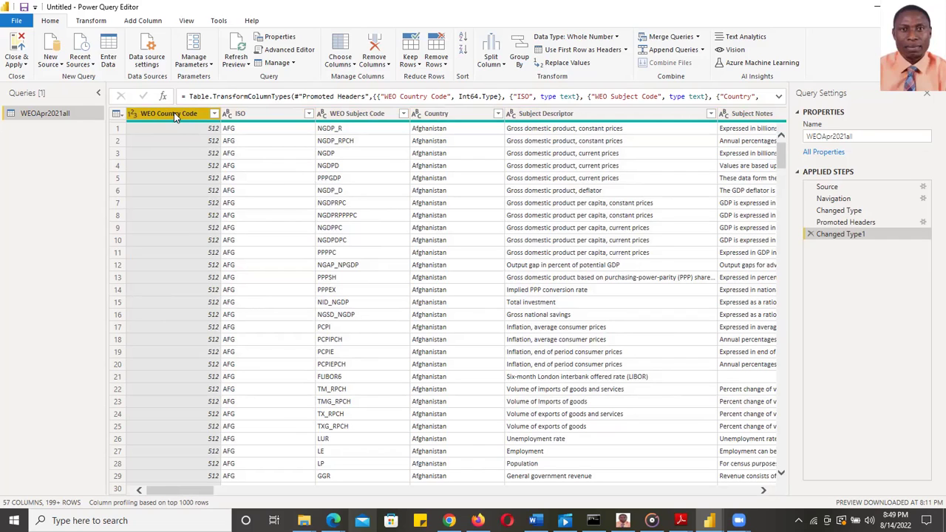
left_click(248, 115, "ctrl")
left_click(357, 114, "ctrl")
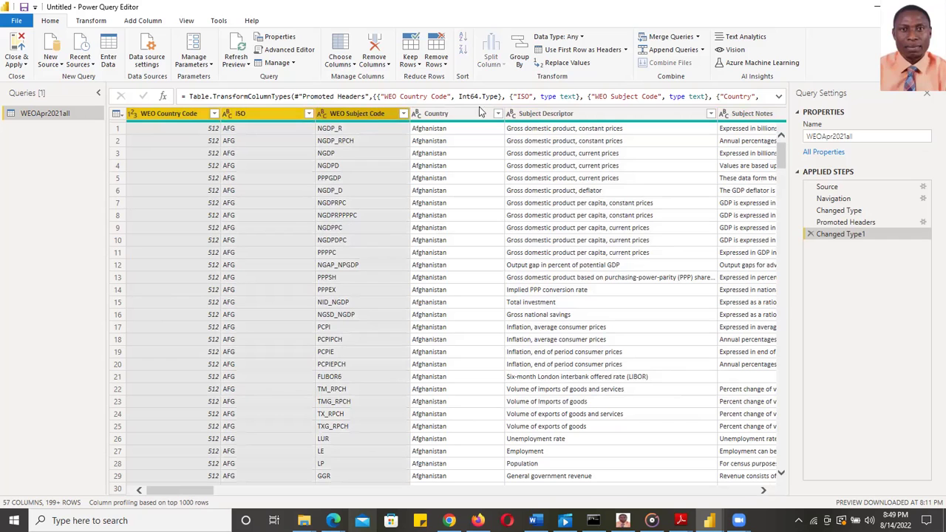
left_click(546, 114, "ctrl")
left_click(752, 114, "ctrl")
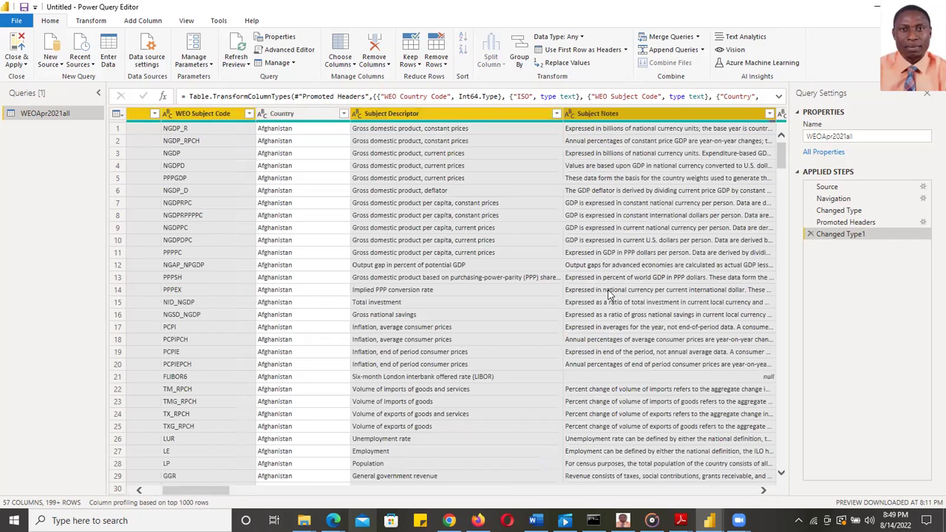
left_click_drag(220, 492, 264, 501)
left_click(396, 113, "ctrl")
left_click(553, 115, "ctrl")
left_click(658, 113, "ctrl")
left_click_drag(232, 494, 186, 517)
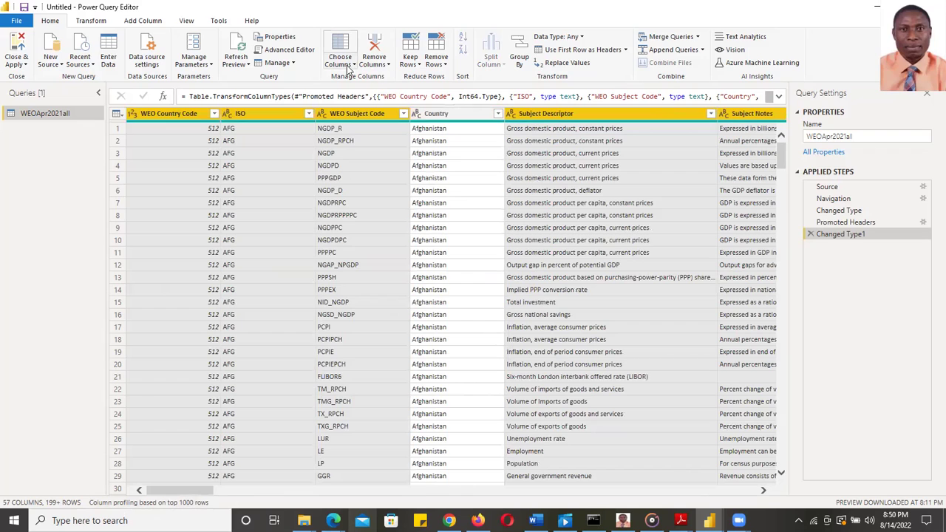
left_click(386, 68)
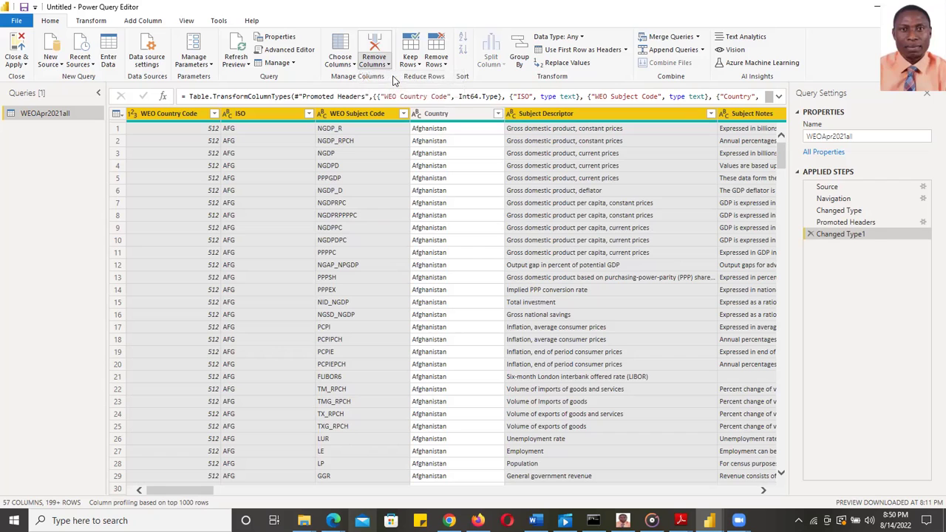
left_click(399, 78)
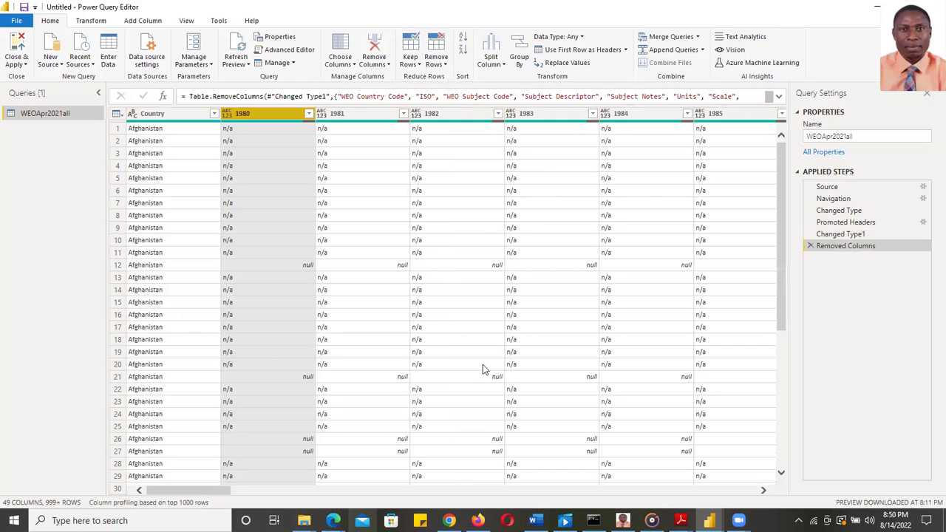
- Remove the rows whose value in the 1980 column is empty
left_click_drag(203, 492, 121, 473)
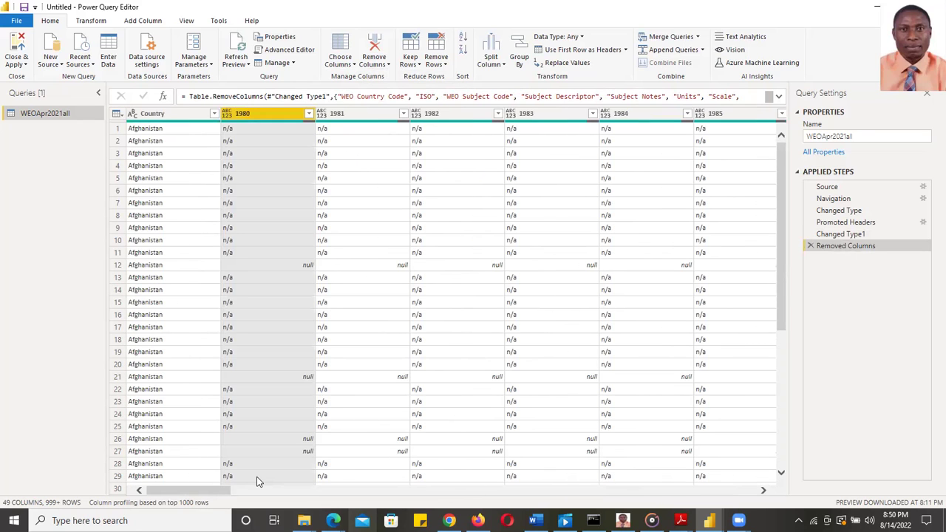
left_click_drag(206, 495, 67, 445)
scroll(445, 254, "down", 15)
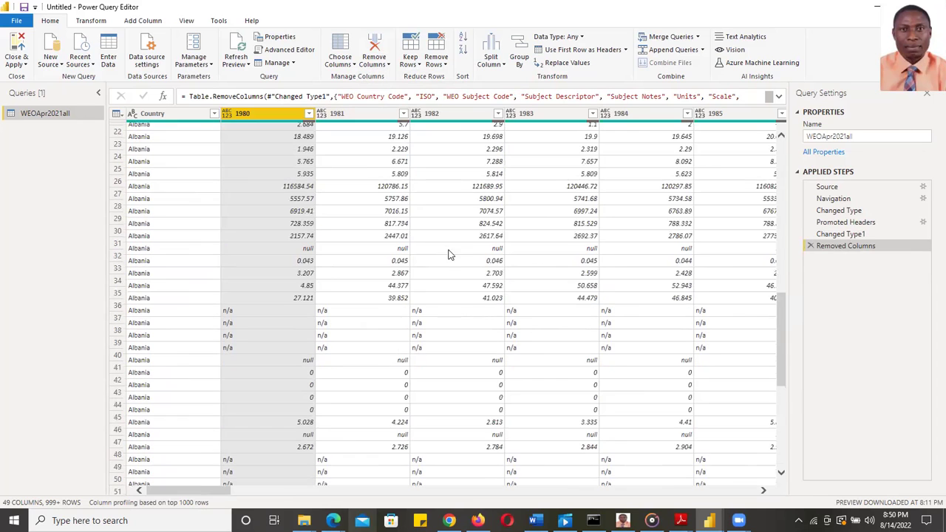
scroll(454, 267, "up", 4)
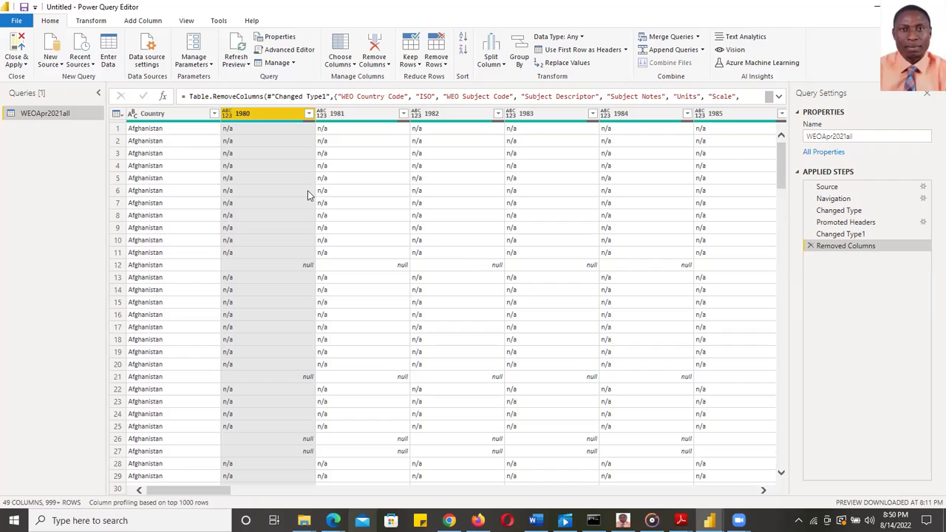
left_click(169, 201)
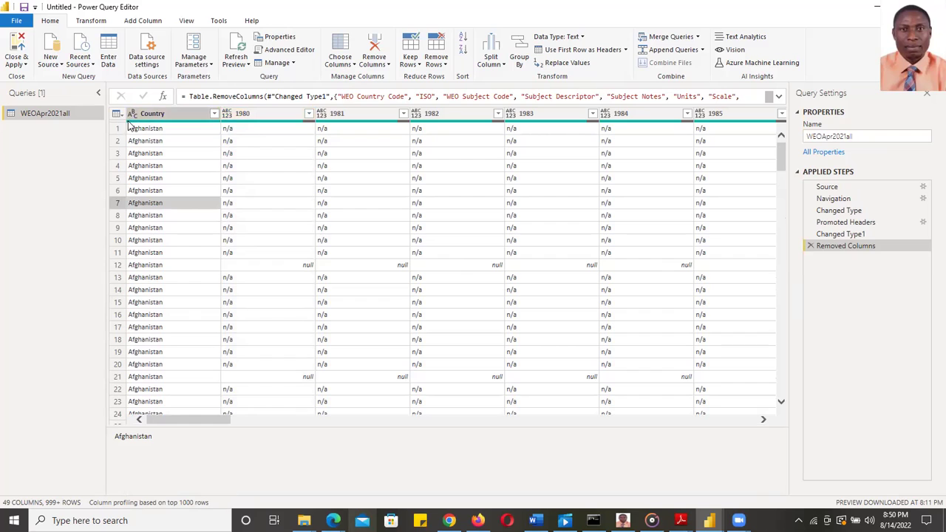
mouse_move(127, 124)
mouse_move(248, 124)
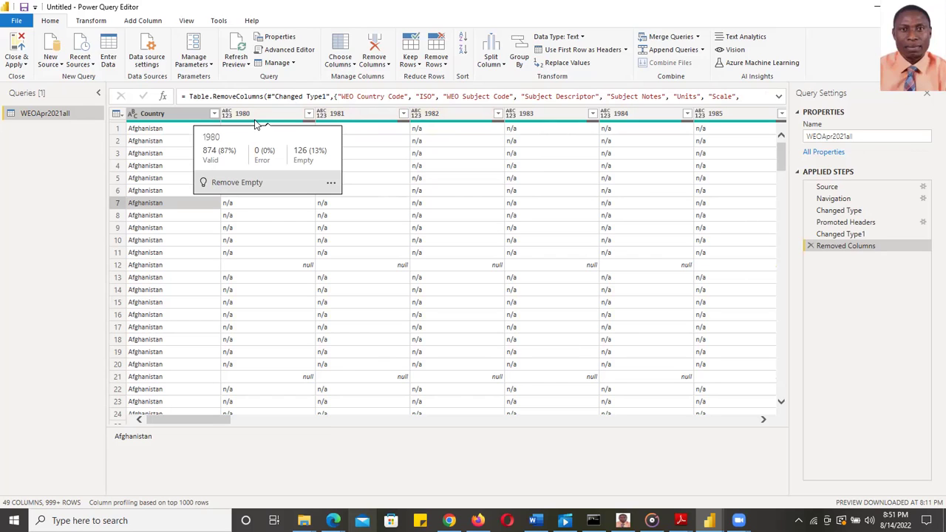
left_click(252, 184)
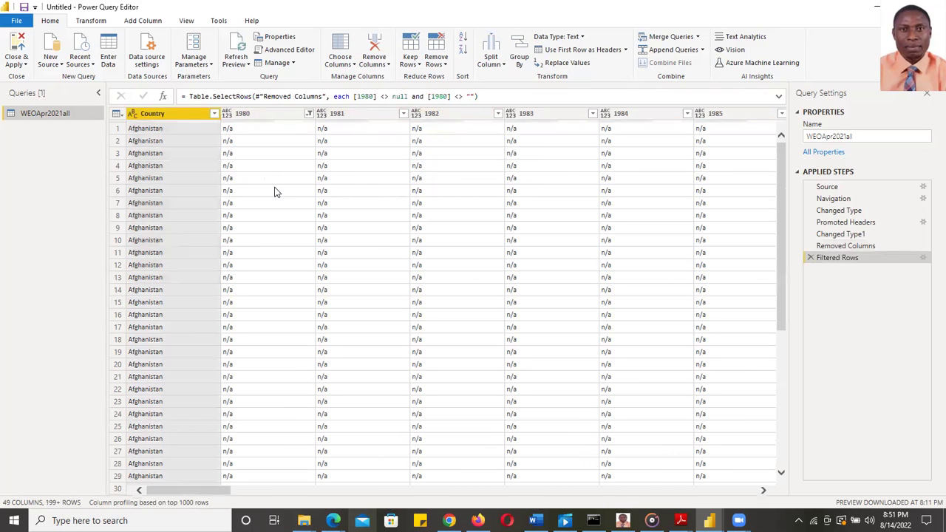
- Remove the rows that contain errors in the 1980 column
scroll(502, 237, "down", 7)
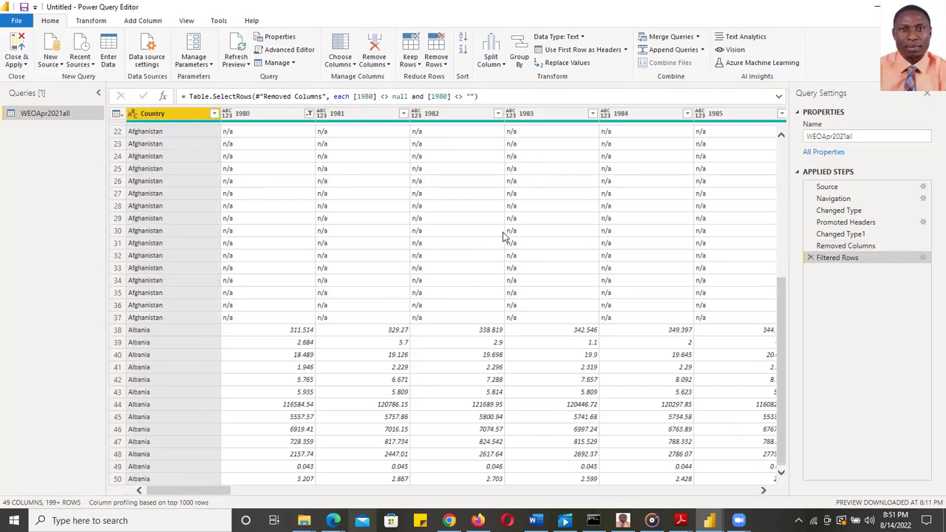
scroll(502, 236, "down", 15)
scroll(505, 236, "up", 20)
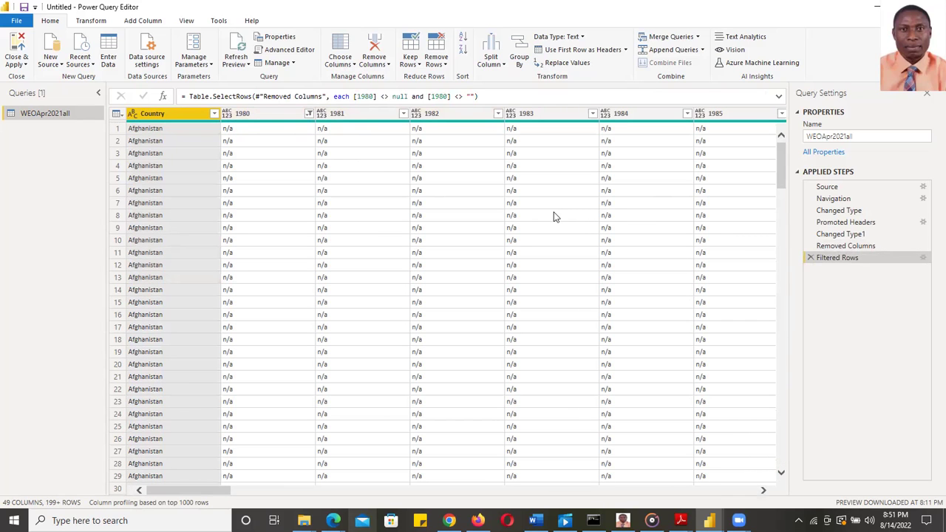
left_click_drag(209, 495, 798, 473)
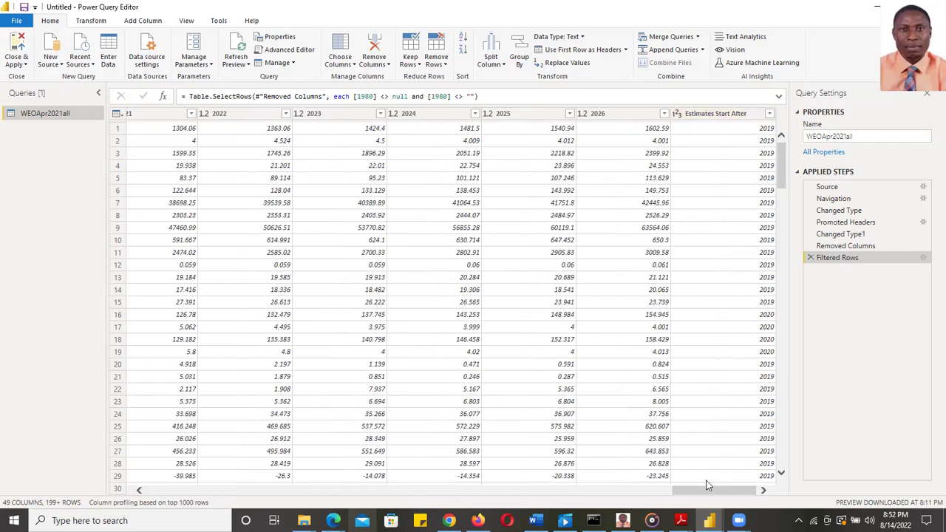
left_click_drag(707, 486, 165, 430)
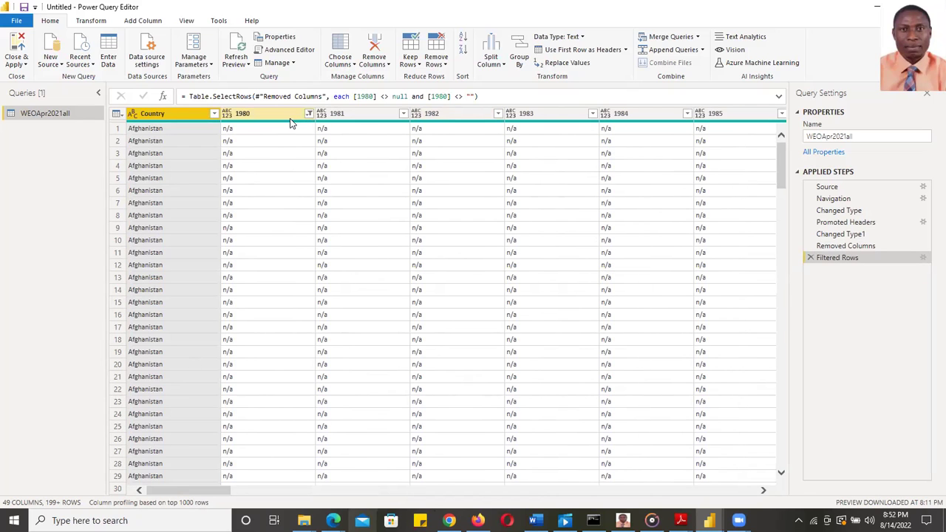
left_click(374, 114)
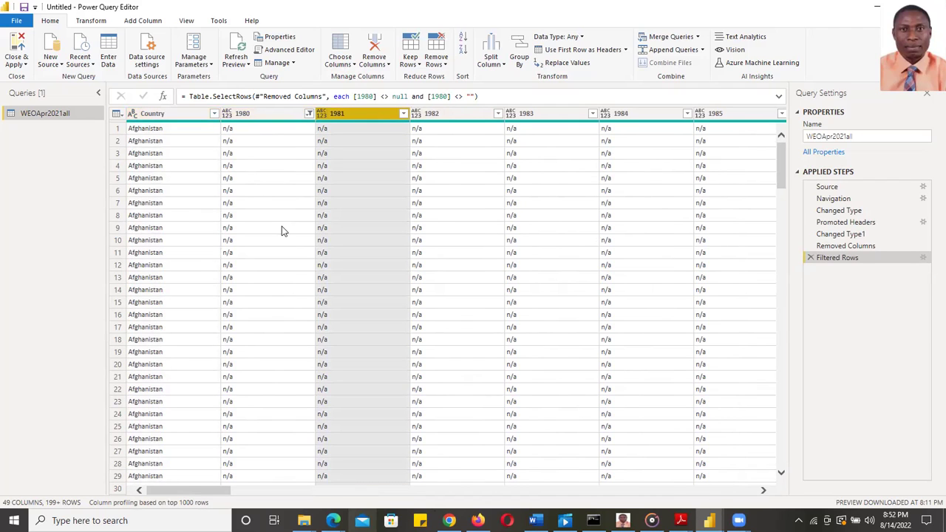
left_click(258, 134)
right_click(260, 134)
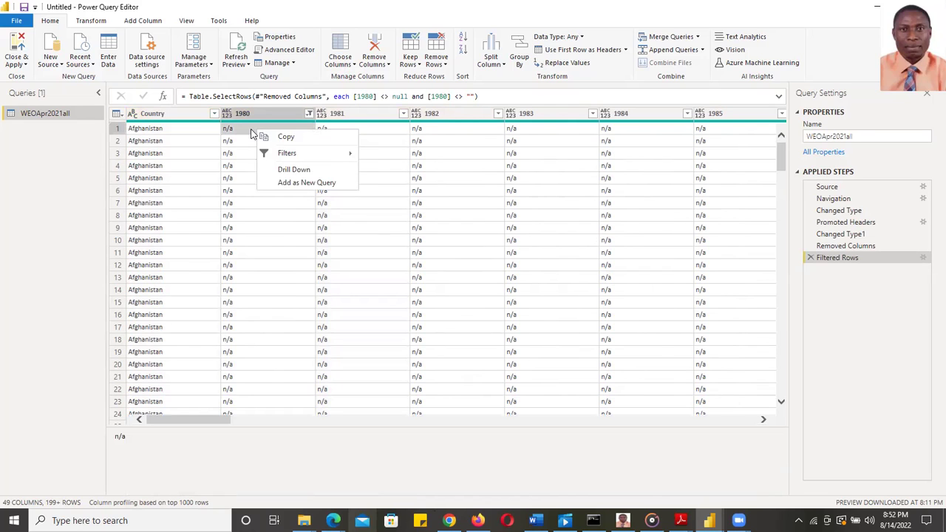
left_click(251, 133)
left_click(258, 116)
right_click(259, 116)
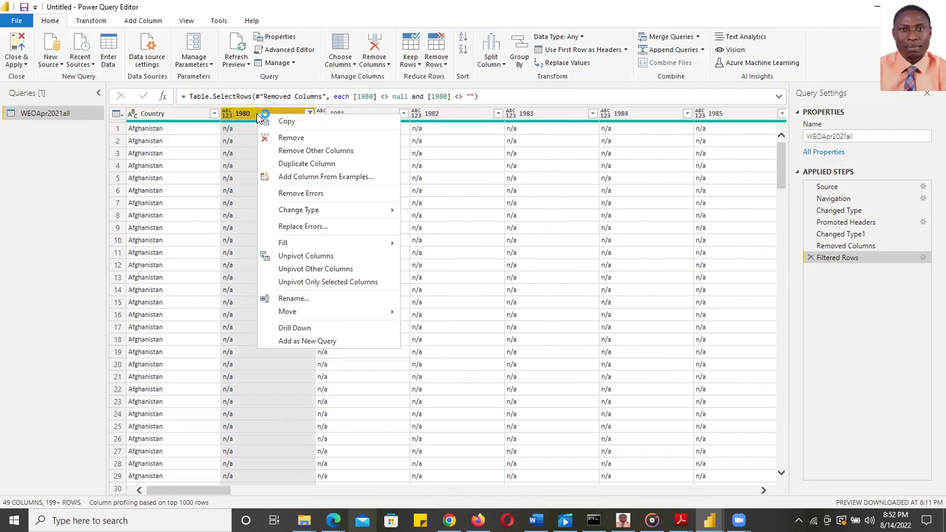
left_click(311, 194)
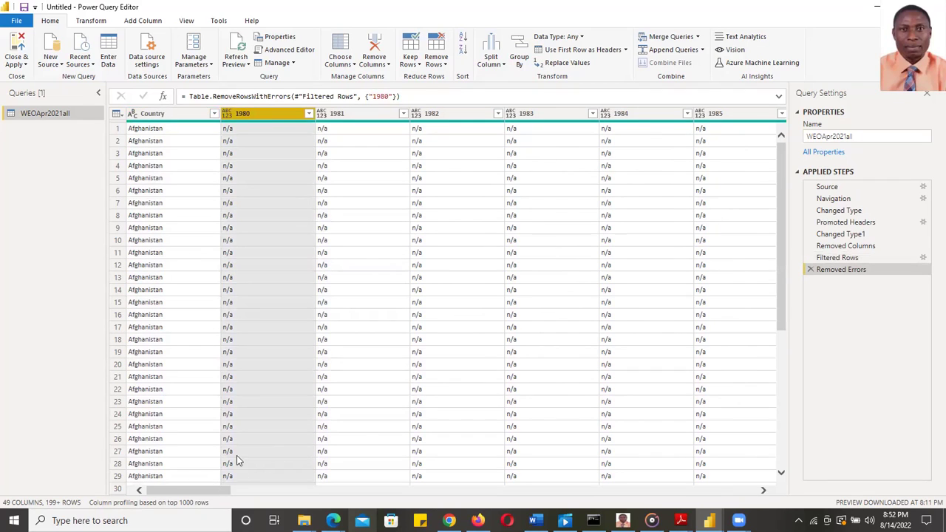
left_click(309, 114)
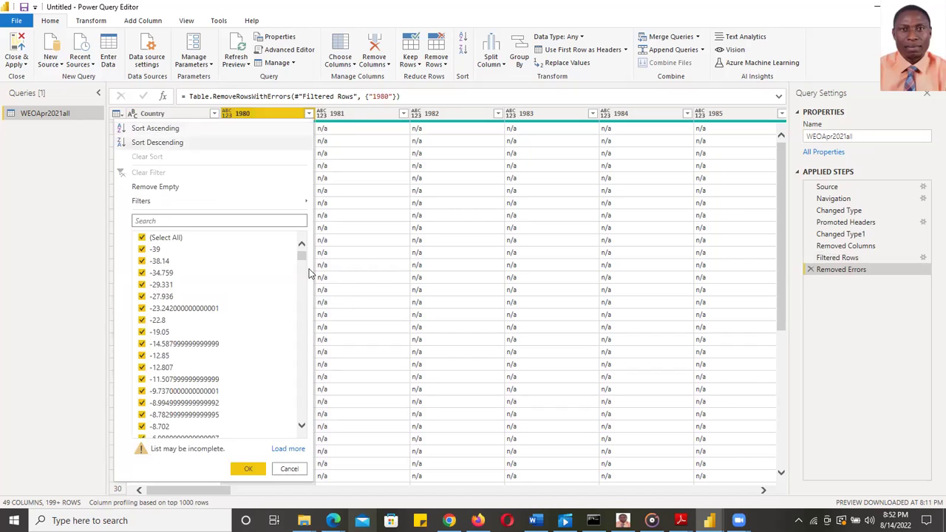
left_click_drag(301, 252, 296, 480)
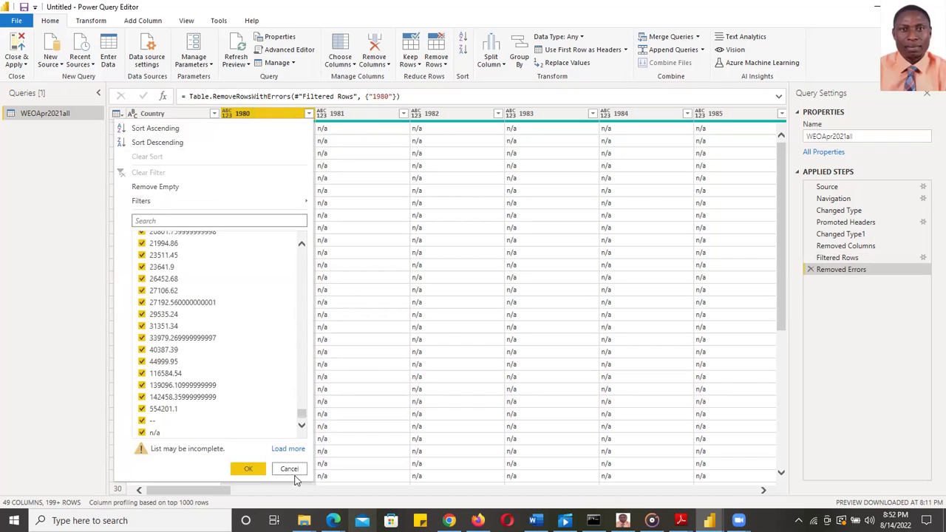
left_click(299, 470)
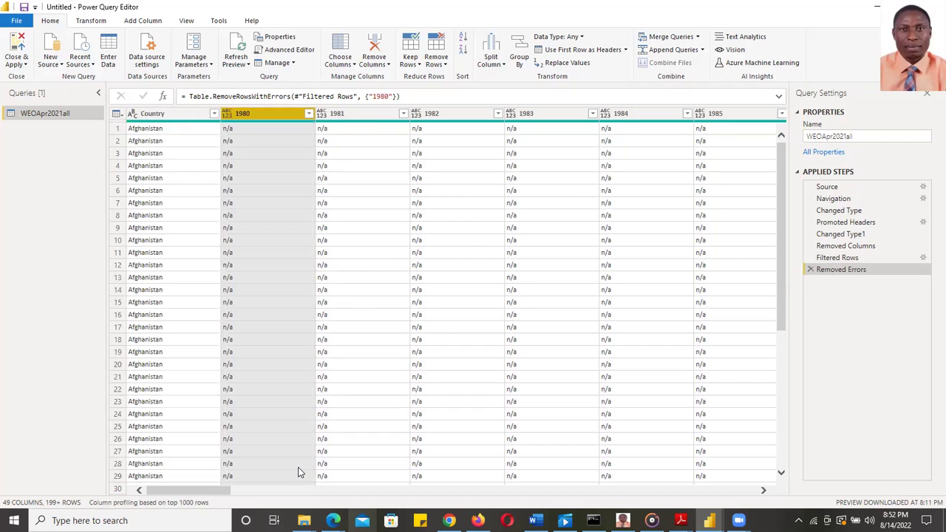
- Try filtering the n/a rows out of the 1980 column, and delete that filter from the applied steps
left_click(309, 116)
left_click_drag(302, 260, 306, 407)
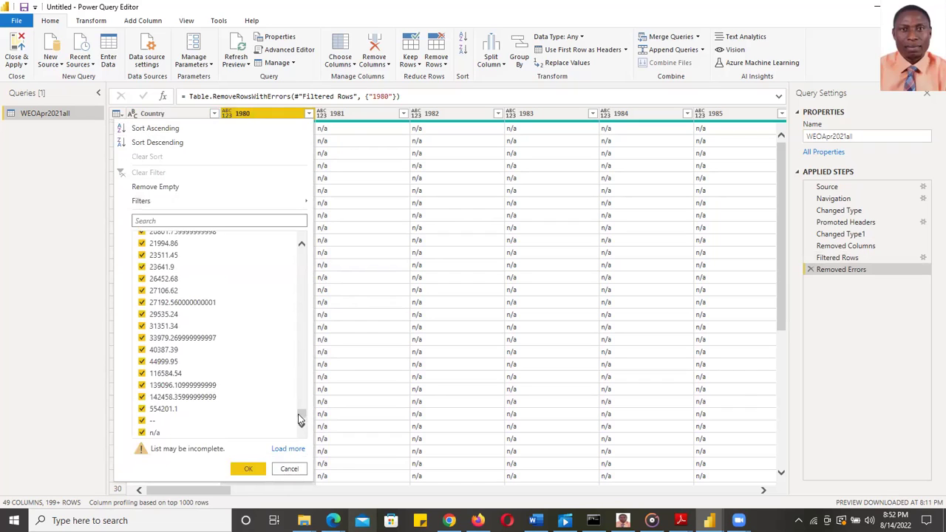
left_click(142, 432)
left_click(248, 471)
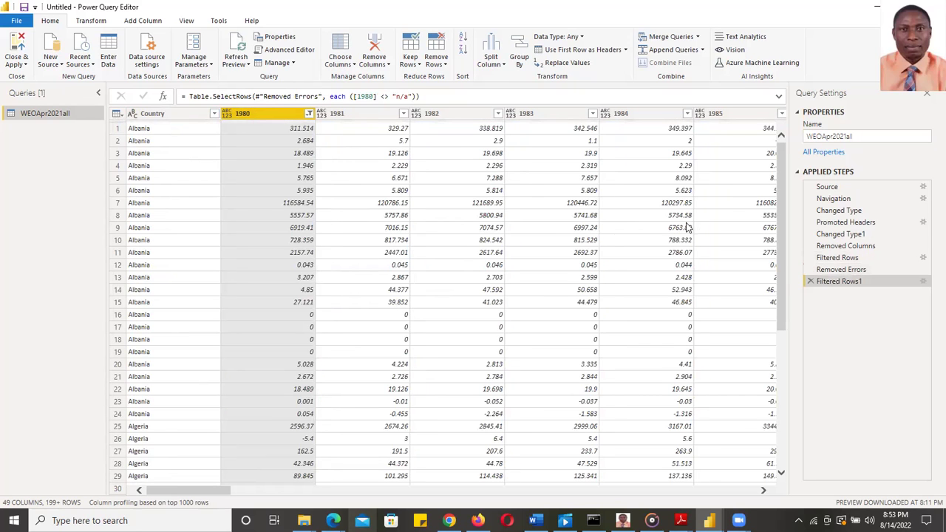
left_click_drag(781, 172, 765, 435)
left_click_drag(772, 400, 774, 331)
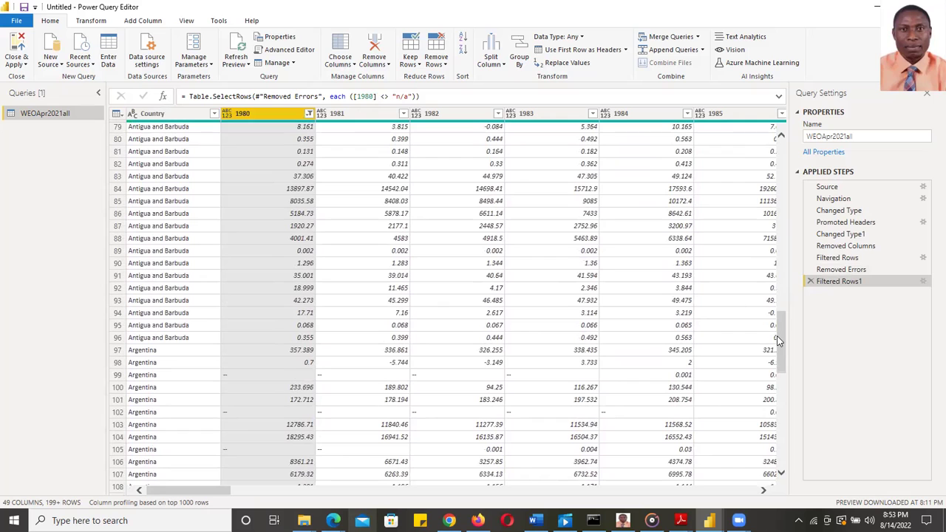
left_click(810, 281)
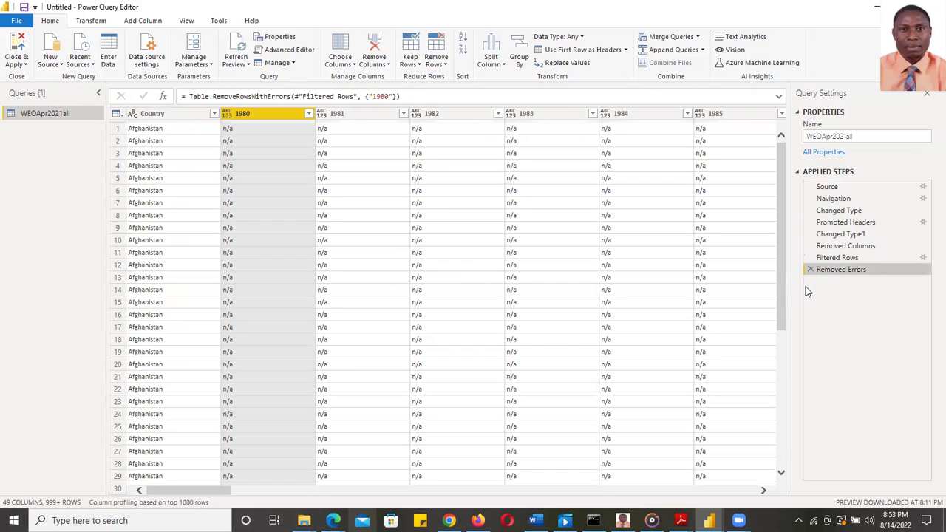
- Filter the 1980 column to exclude the rows with the values -- and n/a
left_click(309, 114)
left_click_drag(301, 260, 301, 419)
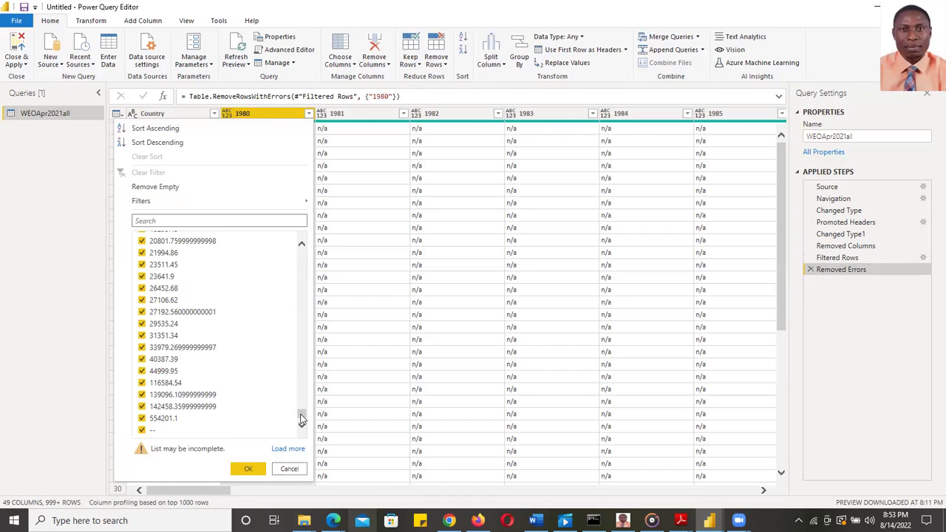
left_click(301, 427)
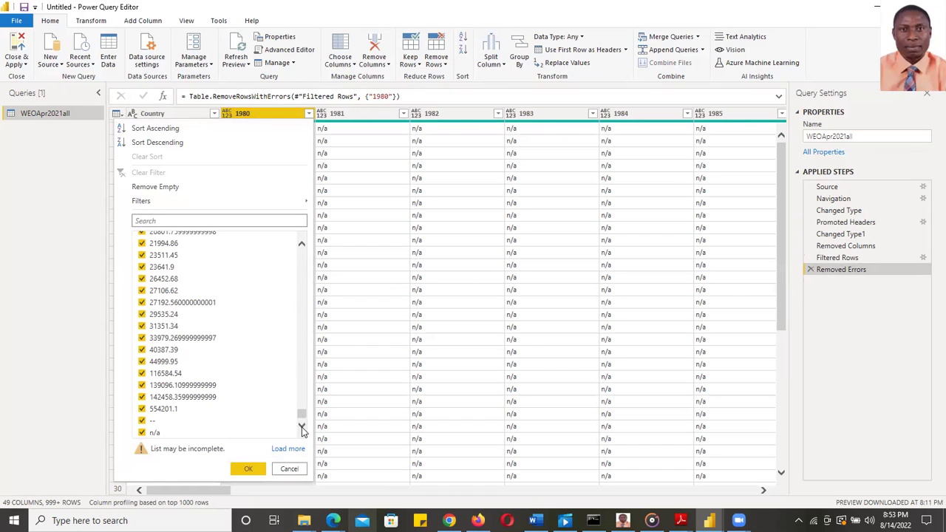
left_click(141, 421)
left_click(141, 432)
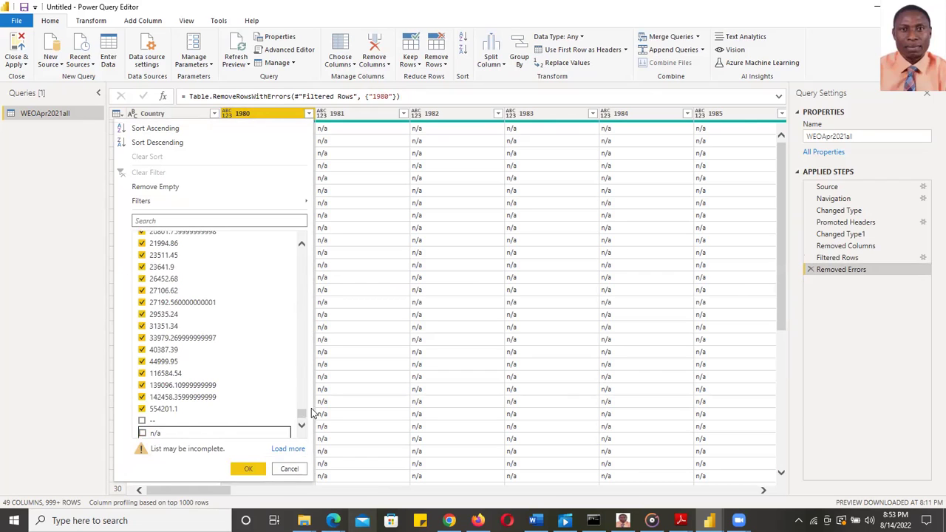
left_click_drag(302, 413, 294, 256)
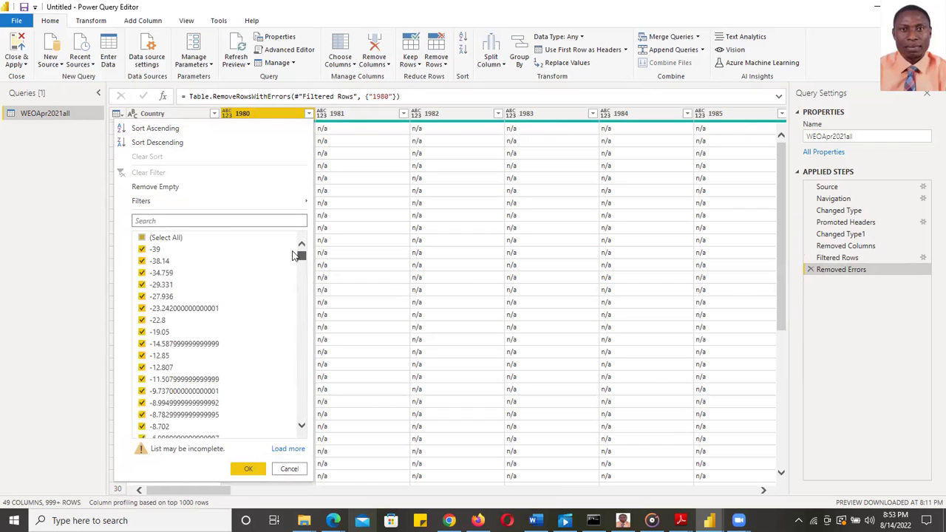
left_click(248, 470)
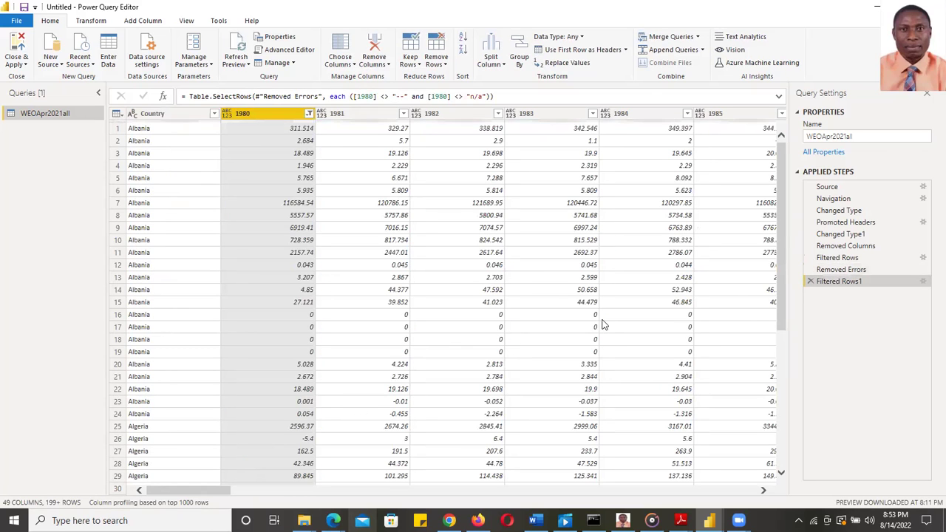
left_click_drag(783, 192, 768, 467)
left_click_drag(785, 339, 784, 473)
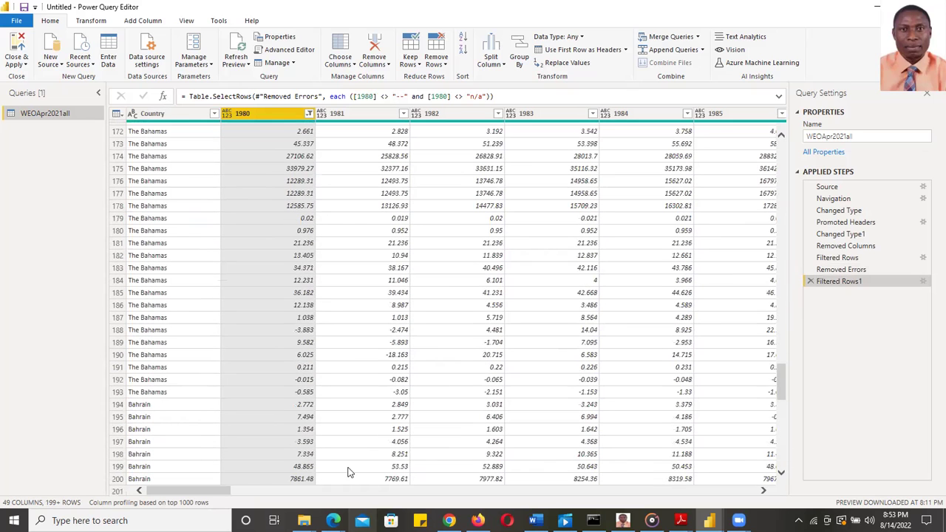
left_click_drag(217, 492, 67, 438)
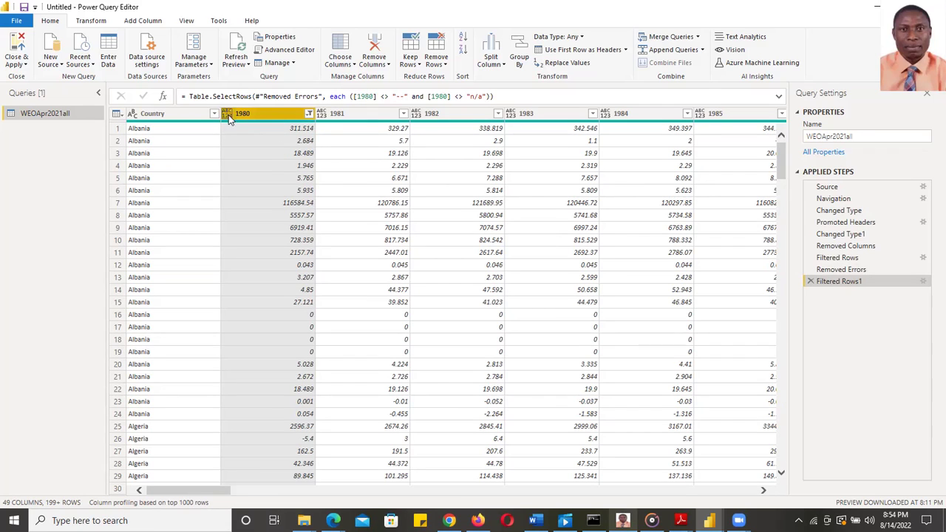
- Select all columns from 1980 through Estimates Start After
left_click(332, 113, "ctrl")
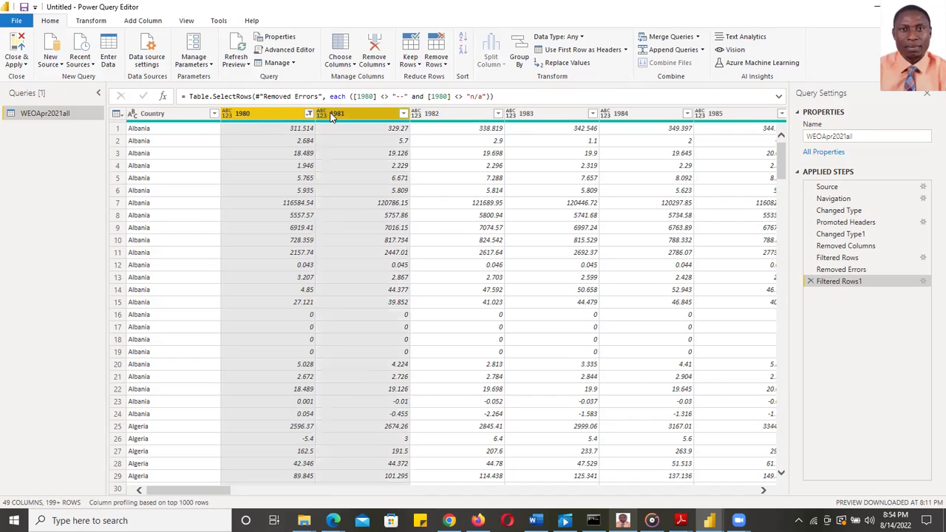
key("shift+Right")
key("shift+Right")
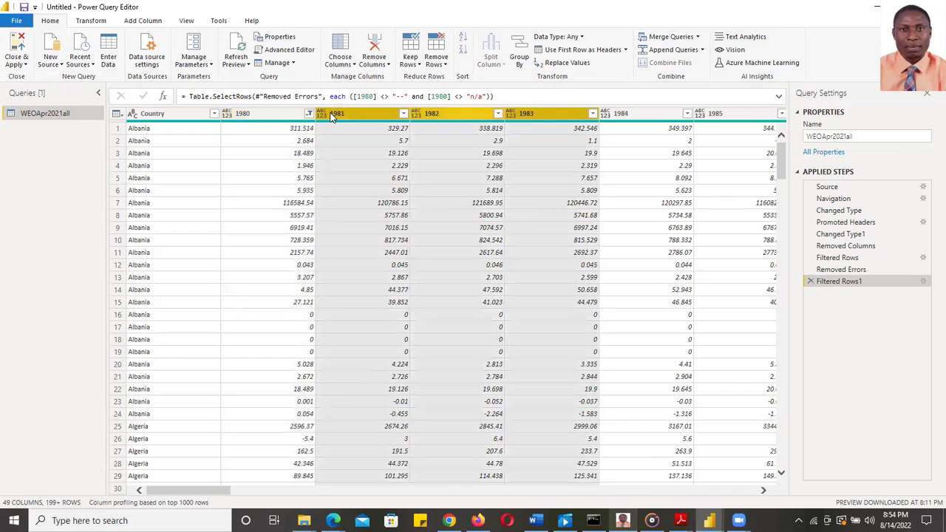
left_click(252, 114)
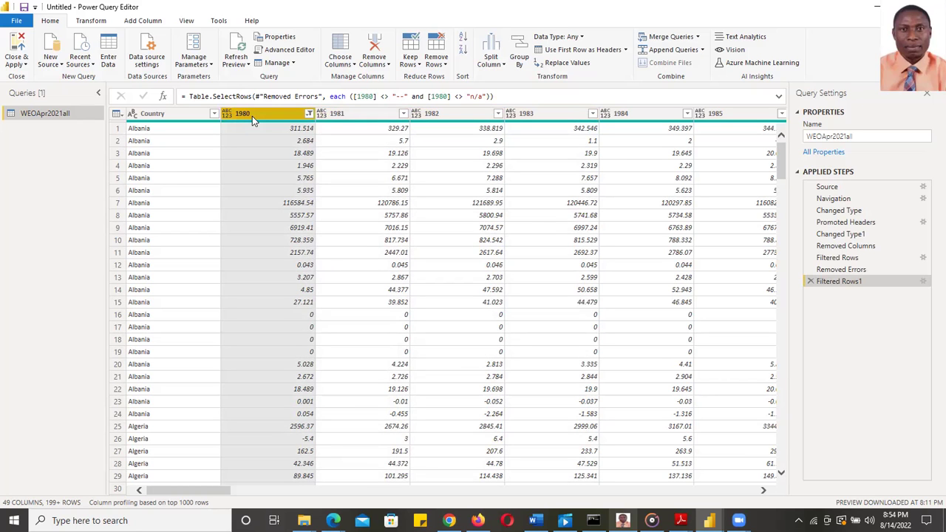
key("shift+Right")
key("shift+Right")
key("shift+Right")
key("shift+Right")
key("shift+Right")
key("shift+Right")
key("shift+Right")
key("shift+Right")
key("shift+Right")
key("shift+Right")
key("shift+Right")
key("shift+Right")
key("shift+Right")
key("shift+Right")
key("shift+Right")
key("shift+Right")
key("shift+Right")
key("shift+Right")
key("shift+Right")
key("shift+Right")
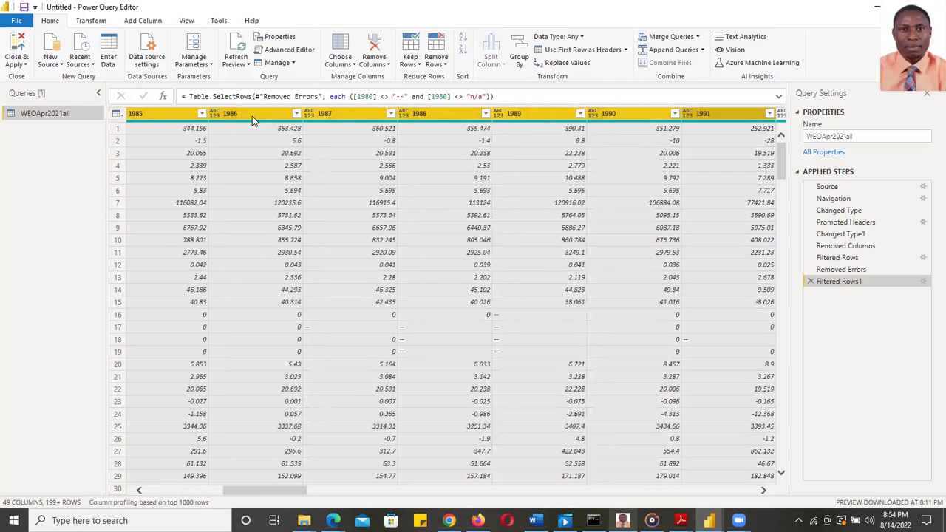
key("shift+Right")
key("shift+Right")
key("shift+Right")
key("shift+Right")
key("shift+Right")
key("shift+Right")
key("shift+Right")
key("shift+Right")
key("shift+Right")
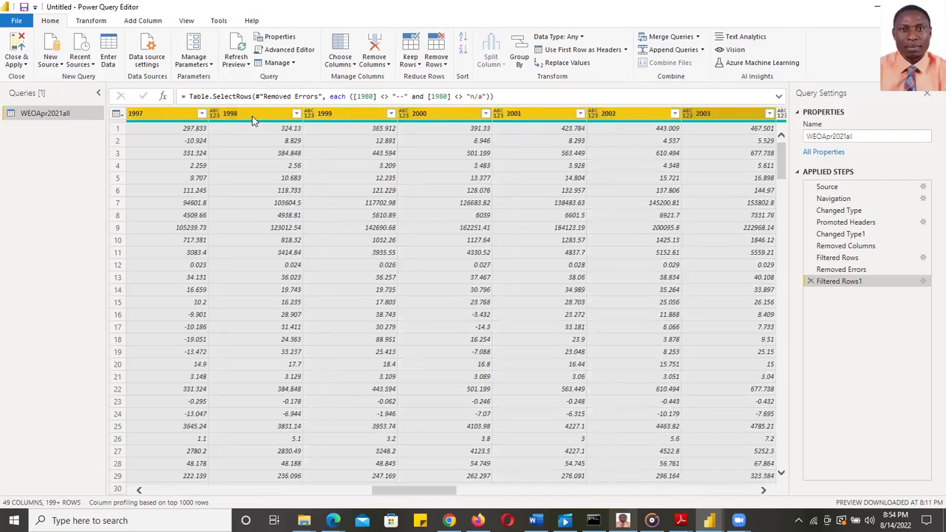
key("shift+Right")
key("shift+Right")
key("shift+Right")
key("shift+Right")
key("shift+Right")
key("shift+Right")
key("shift+Right")
key("shift+Right")
key("shift+Right")
key("shift+Right")
key("shift+Right")
key("shift+Right")
key("shift+Right")
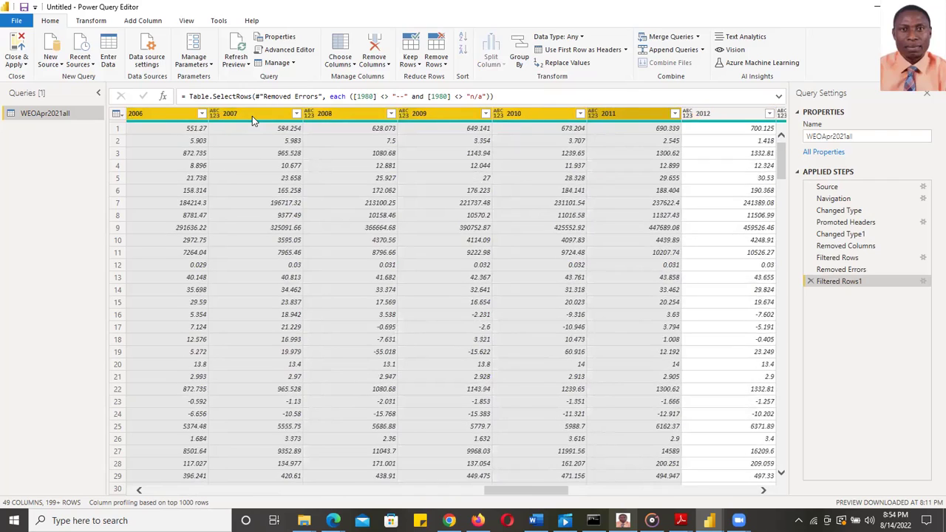
key("shift+Right")
key("shift+Right")
key("shift+Right")
key("shift+Right")
key("shift+Right")
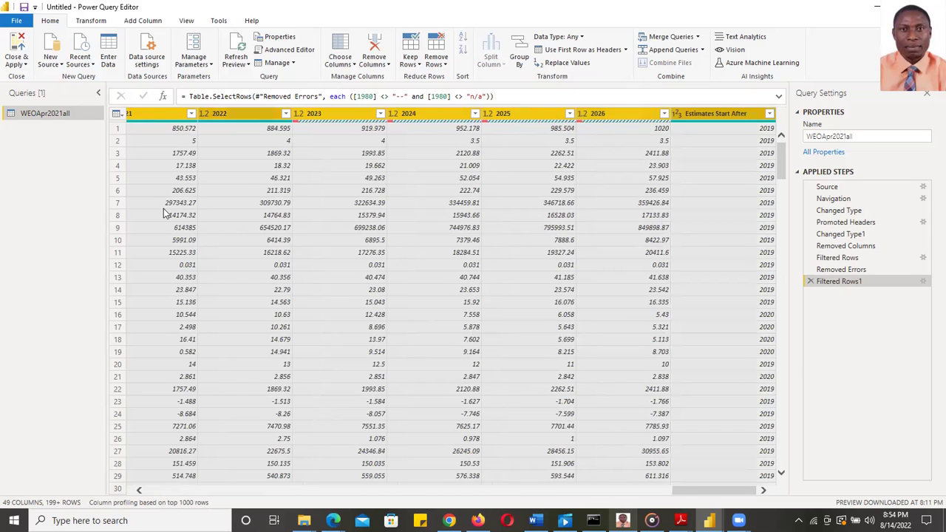
- Remove the rows that contain errors in the 2023 column and in the 2026 column
left_click(315, 167)
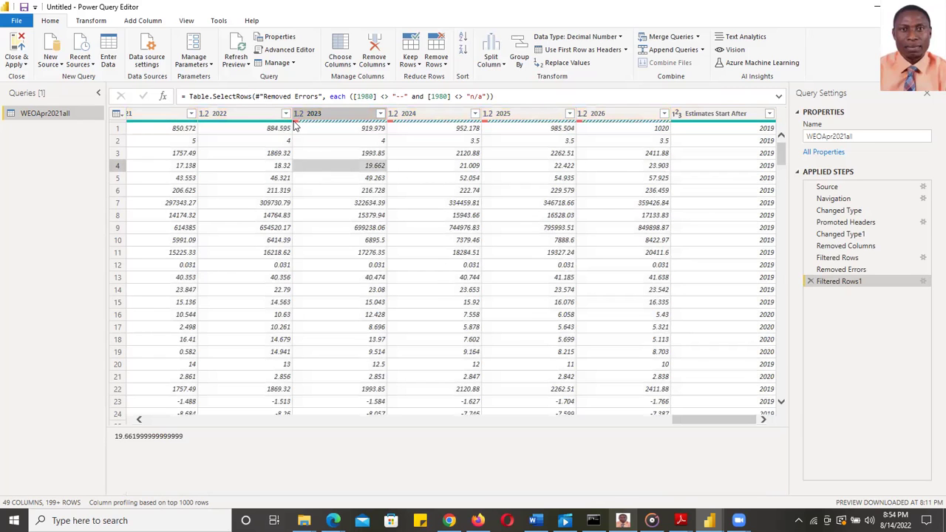
mouse_move(296, 126)
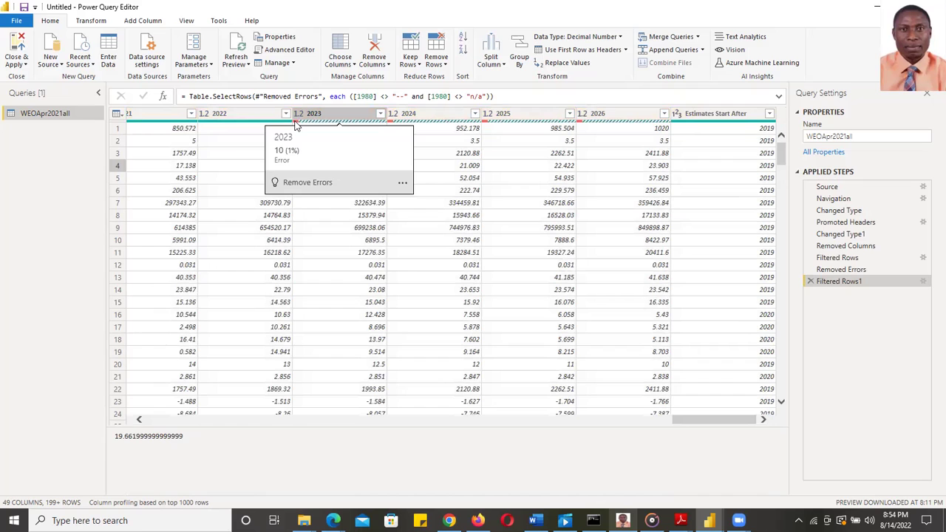
left_click(299, 183)
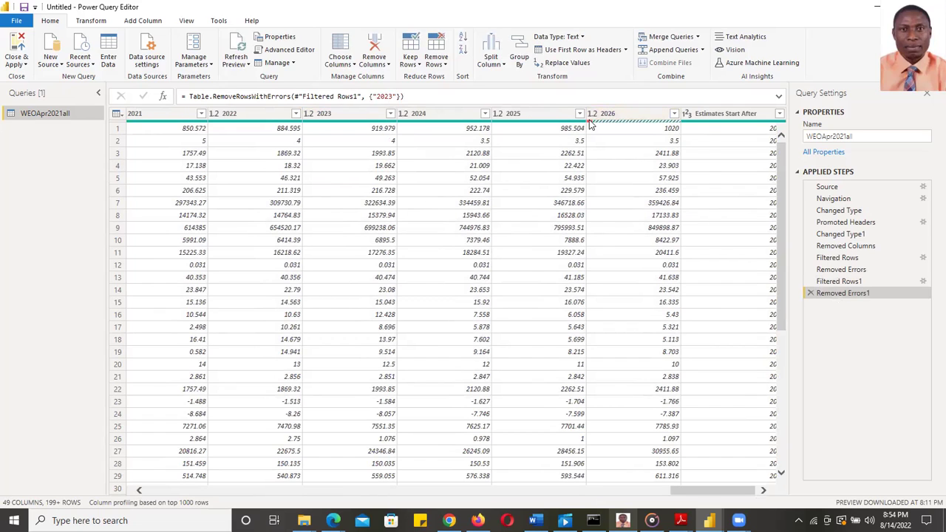
mouse_move(590, 124)
left_click(605, 183)
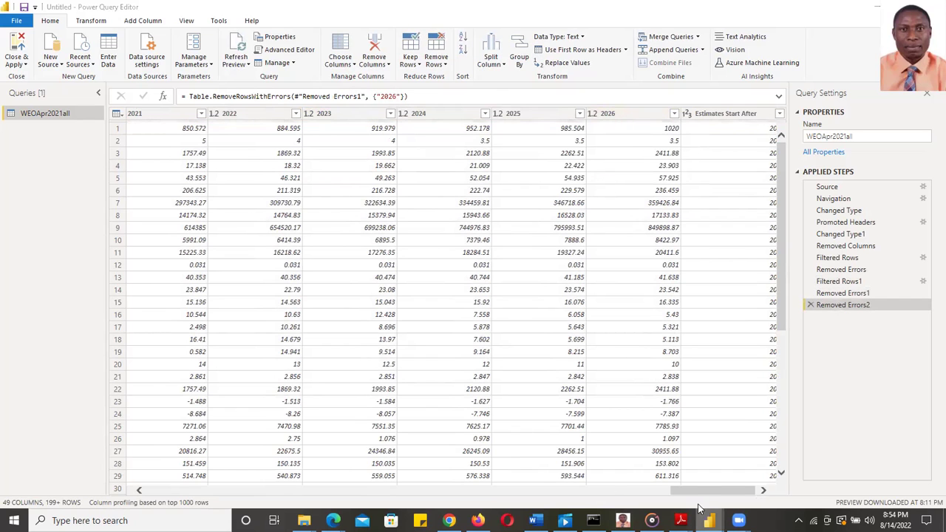
- Examine the year columns from 2026 back to 1980 for remaining errors and placeholder values
left_click_drag(692, 497, 560, 489)
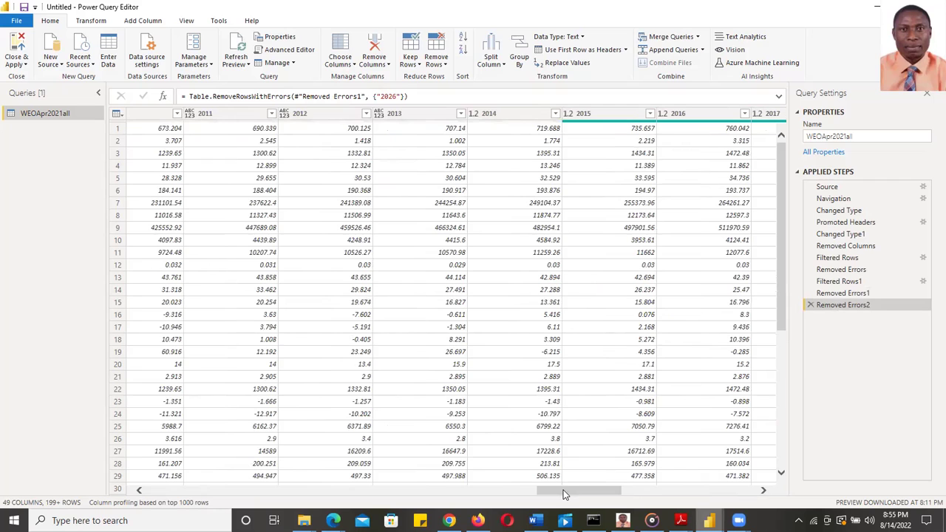
left_click_drag(563, 491, 458, 486)
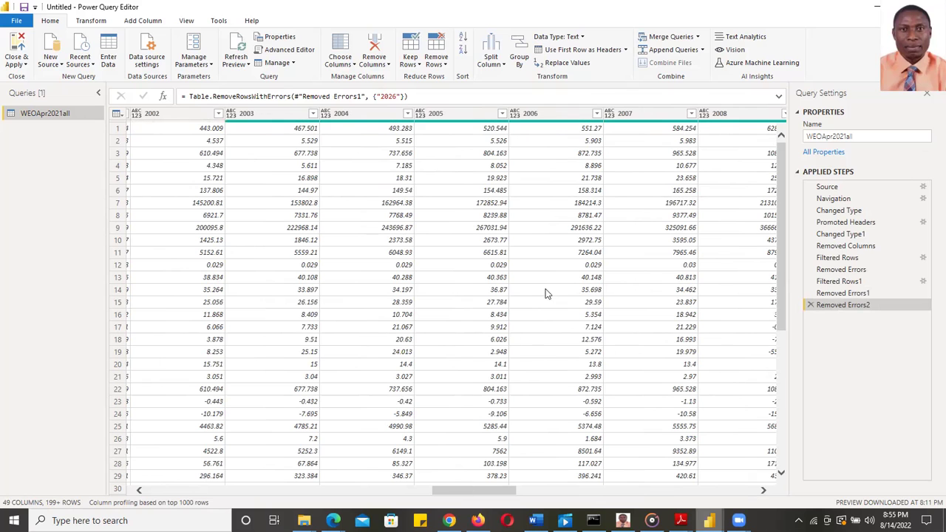
left_click_drag(480, 490, 396, 494)
left_click_drag(374, 492, 351, 482)
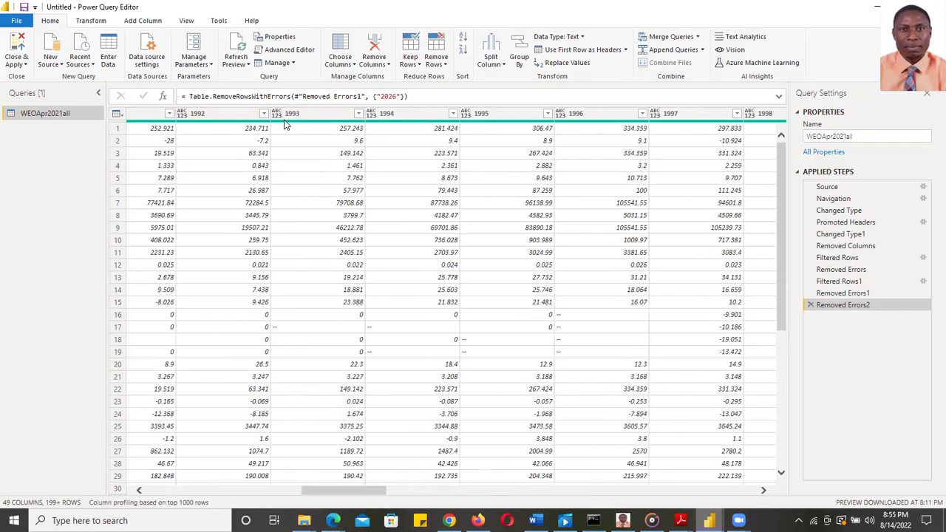
mouse_move(286, 124)
left_click_drag(344, 497, 182, 477)
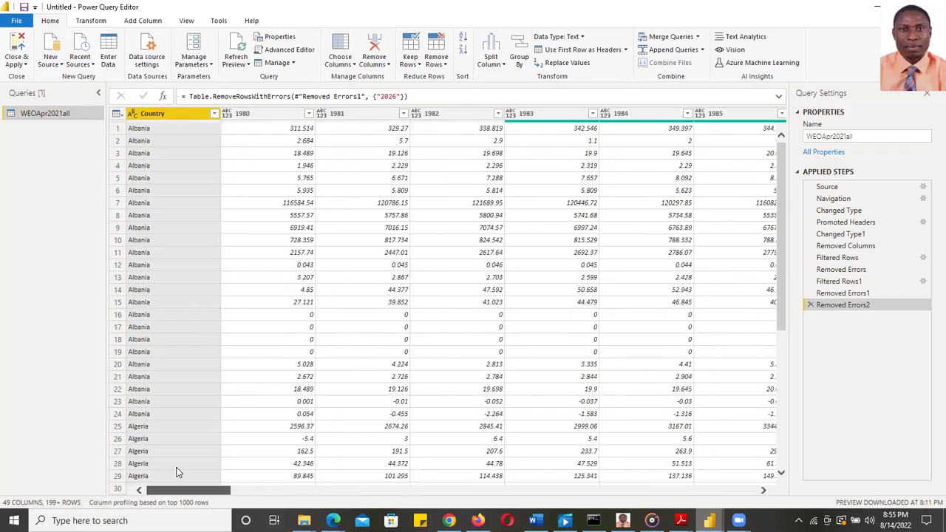
- Filter the 1987 column to exclude the rows with the value --
left_click_drag(180, 491, 242, 505)
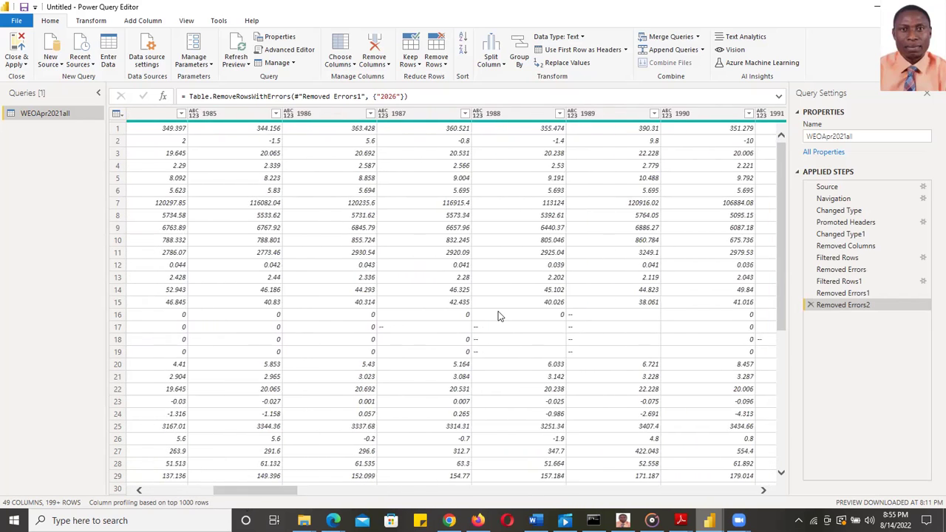
left_click(465, 114)
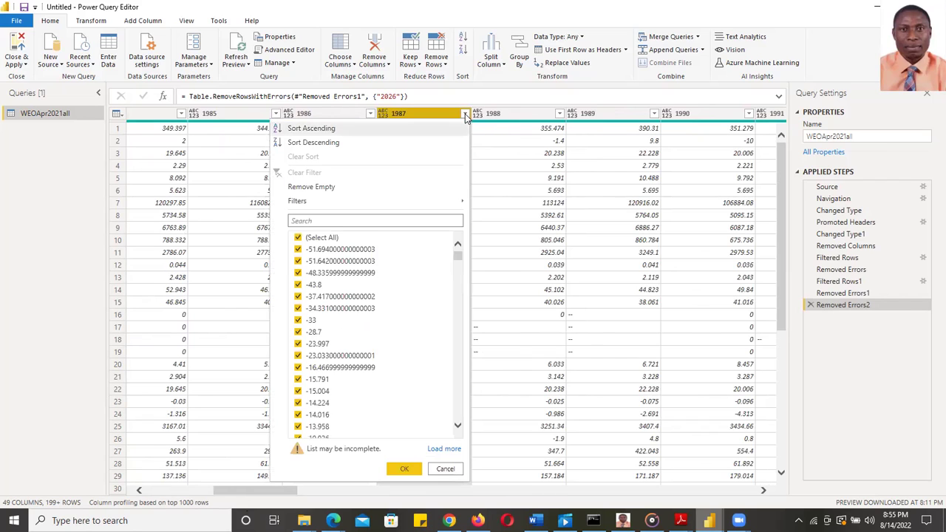
scroll(433, 329, "down", 5)
left_click_drag(456, 296, 456, 434)
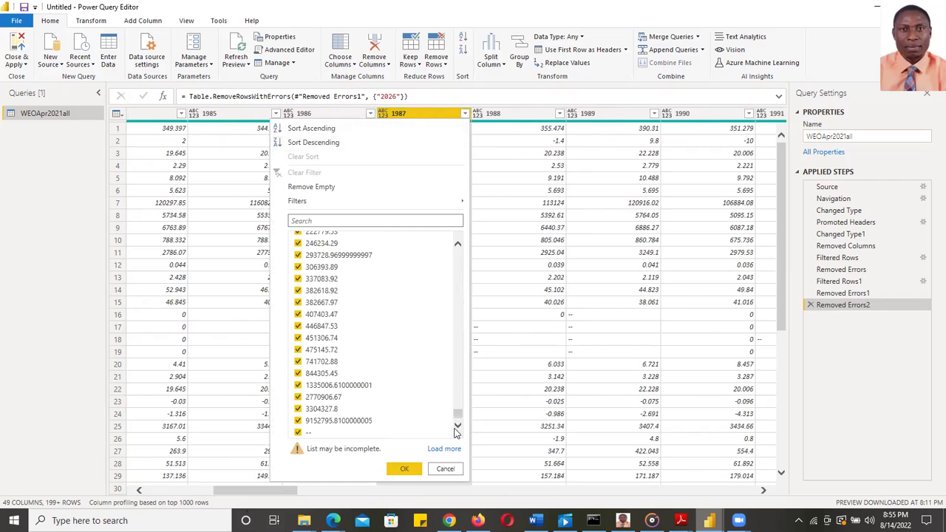
left_click(298, 432)
left_click(403, 469)
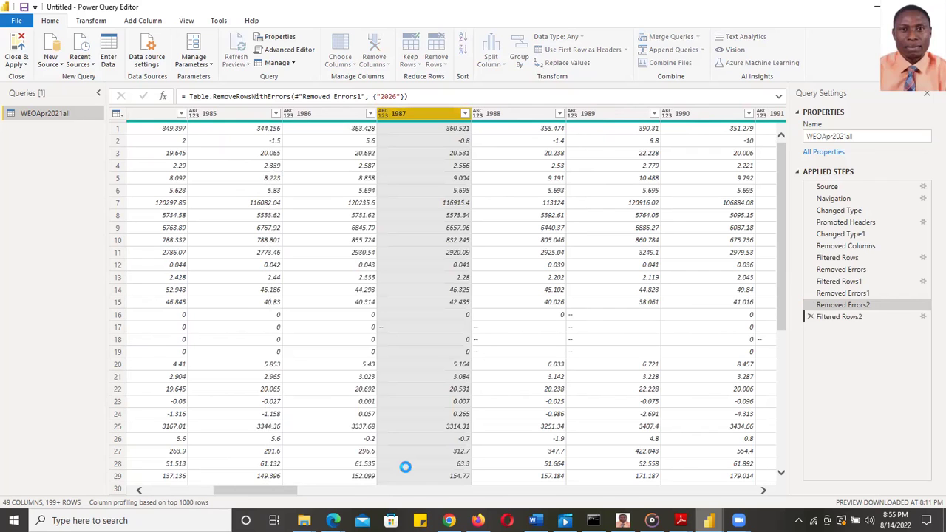
- Filter the 1988 column to exclude the rows with the value --
left_click(559, 113)
scroll(517, 337, "down", 2)
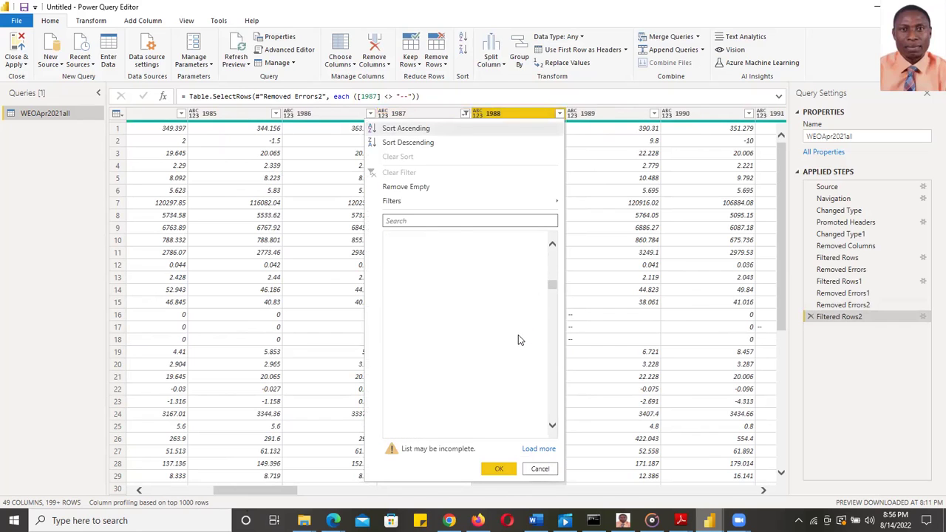
left_click_drag(552, 291, 552, 376)
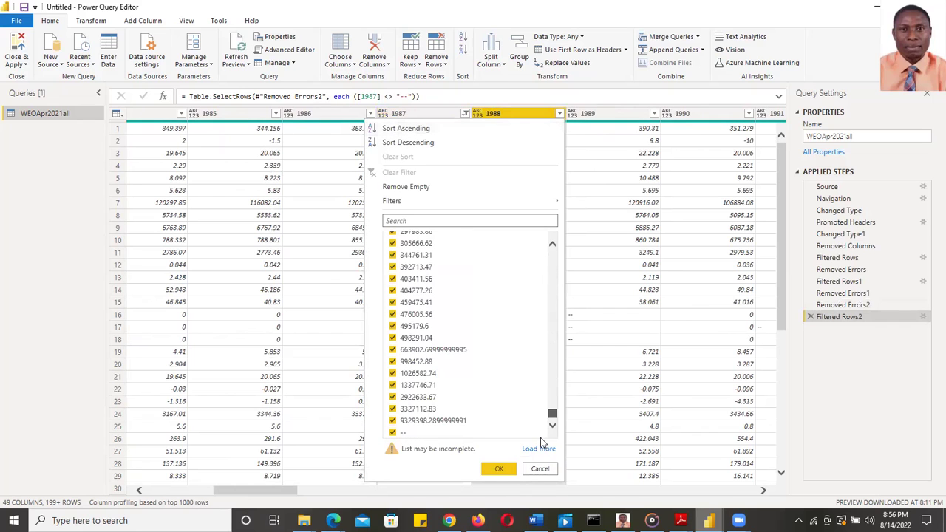
left_click(392, 433)
left_click(497, 470)
- Cancel filtering the 1989 column and delete the combined 1987 and 1988 filter from the applied steps
left_click(654, 113)
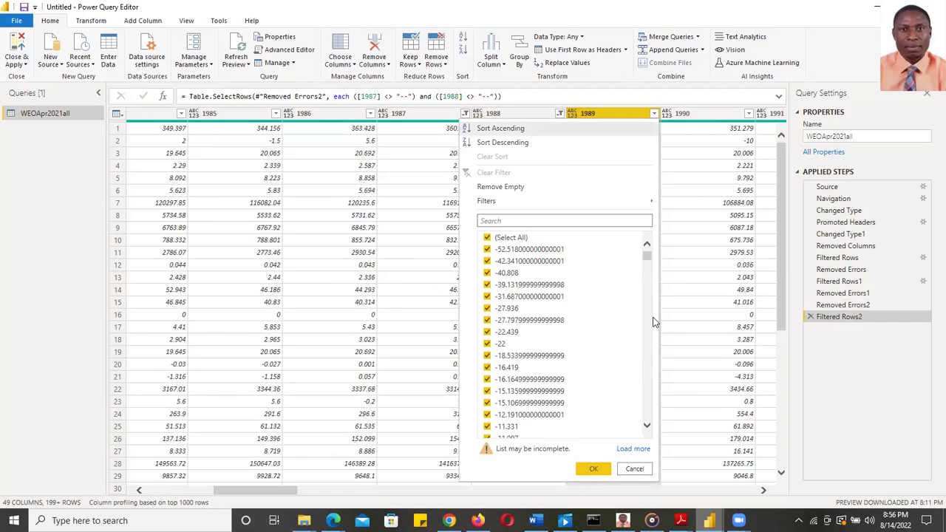
left_click_drag(648, 258, 647, 427)
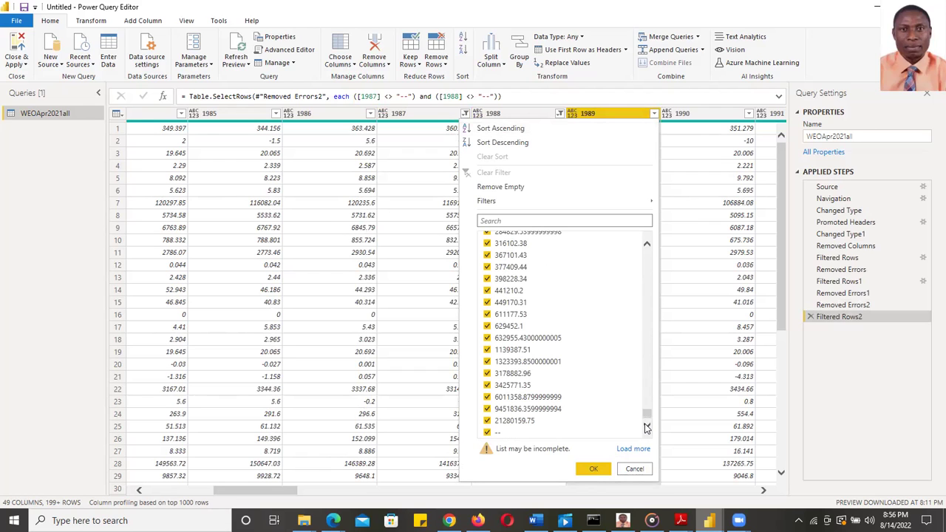
left_click(633, 469)
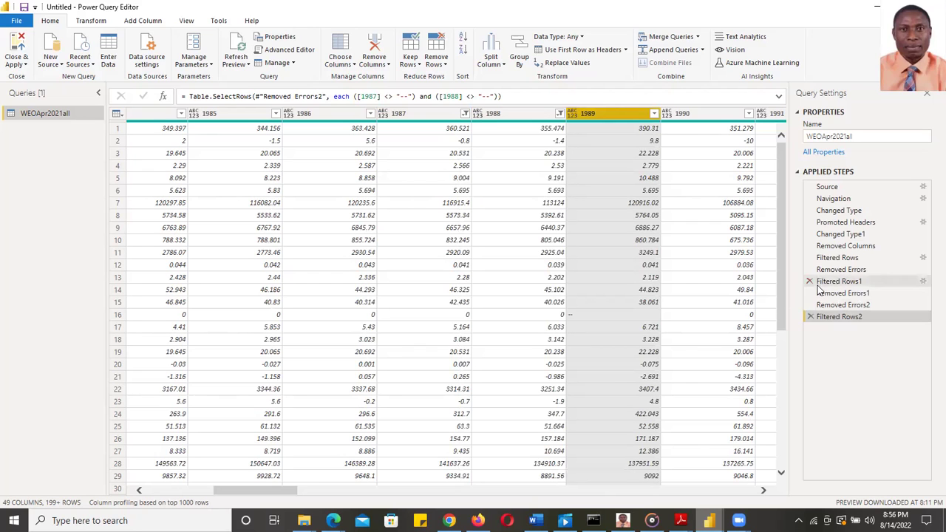
left_click(809, 317)
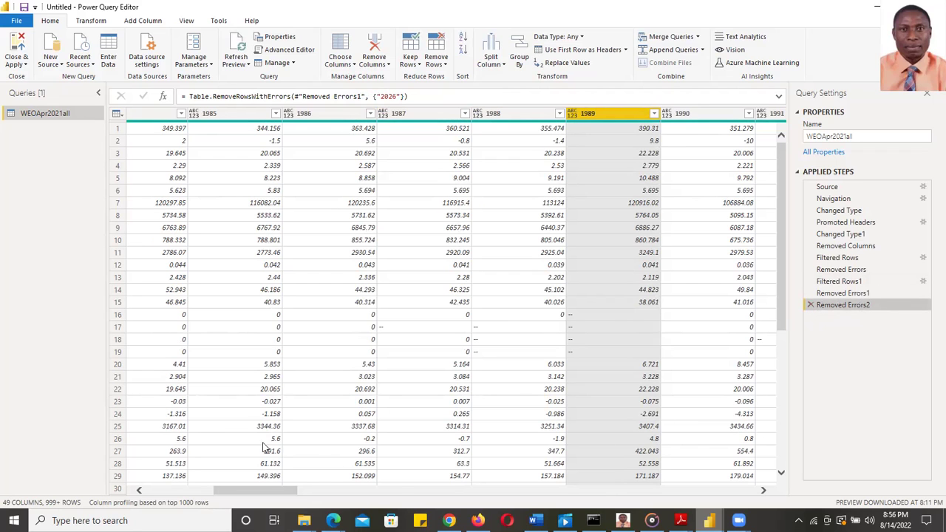
- Select all the year columns from 2026 back to 1980 as one continuous range
left_click_drag(248, 492, 159, 492)
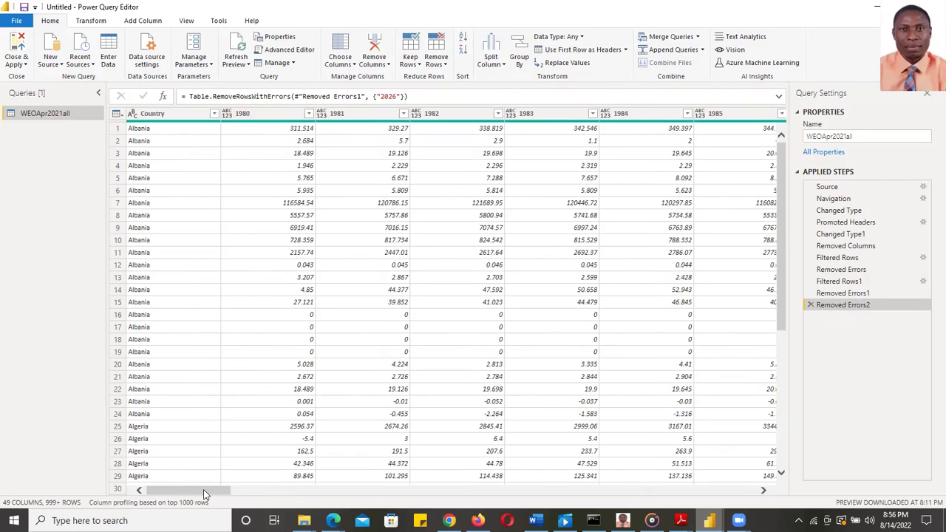
left_click_drag(205, 493, 731, 492)
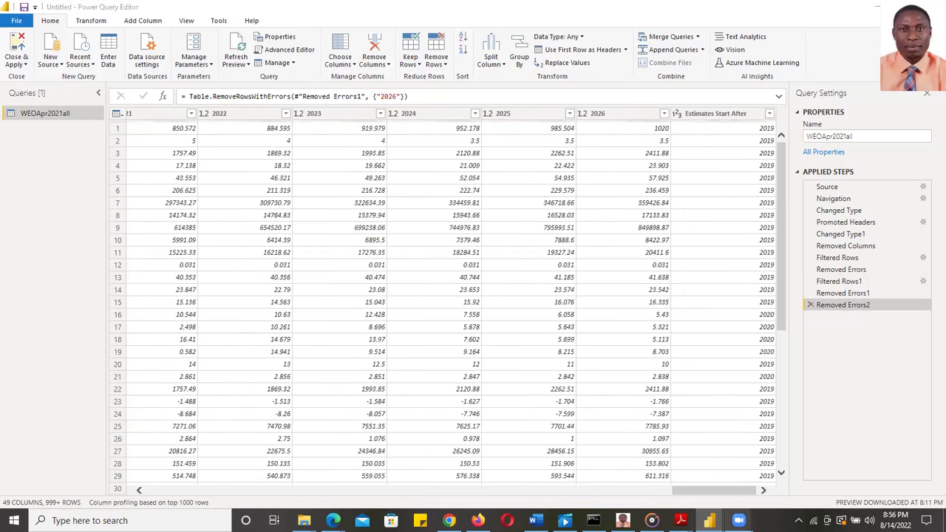
left_click(616, 113)
left_click_drag(739, 492, 224, 451)
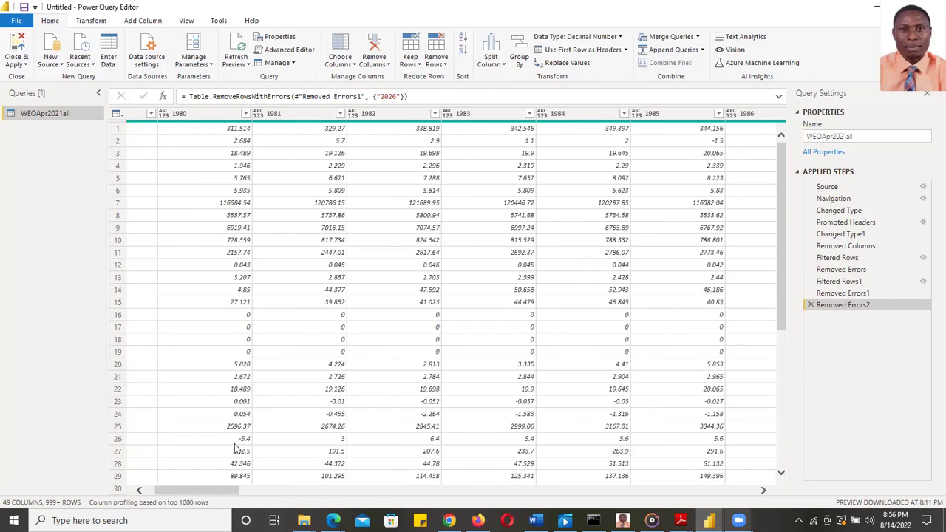
left_click_drag(202, 490, 792, 485)
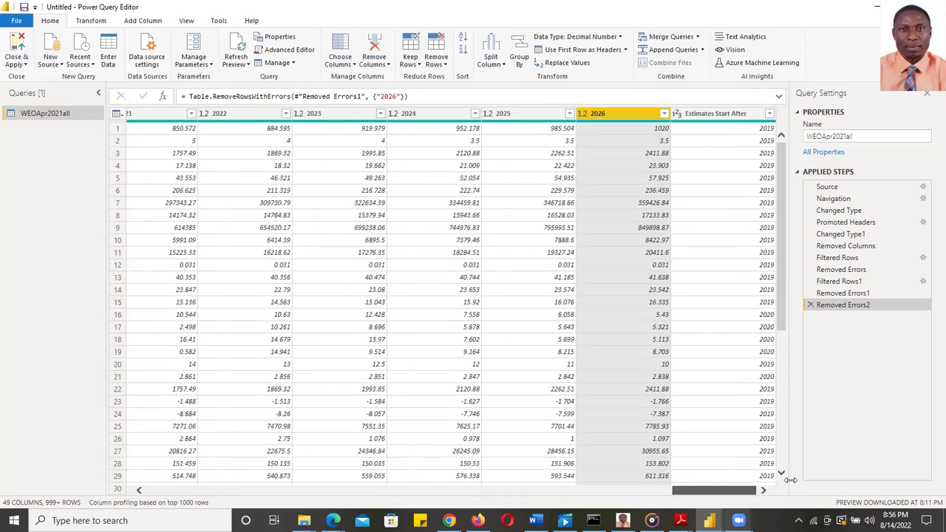
key("shift+Left")
key("shift+Left")
key("shift+Left")
key("shift+Left")
key("shift+Left")
key("shift+Left")
key("shift+Left")
key("shift+Left")
key("shift+Left")
key("shift+Left")
key("shift+Left")
key("shift+Left")
key("shift+Left")
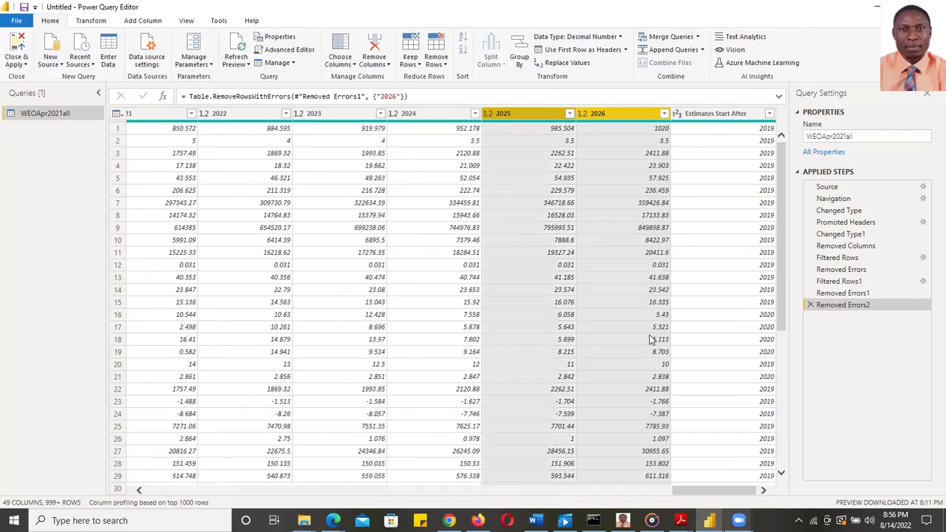
key("shift+Left")
key("shift+Left")
key("shift+Left")
key("shift+Left")
key("shift+Left")
key("shift+Left")
key("shift+Left")
key("shift+Left")
key("shift+Left")
key("shift+Left")
key("shift+Left")
key("shift+Left")
key("shift+Left")
key("shift+Left")
key("shift+Left")
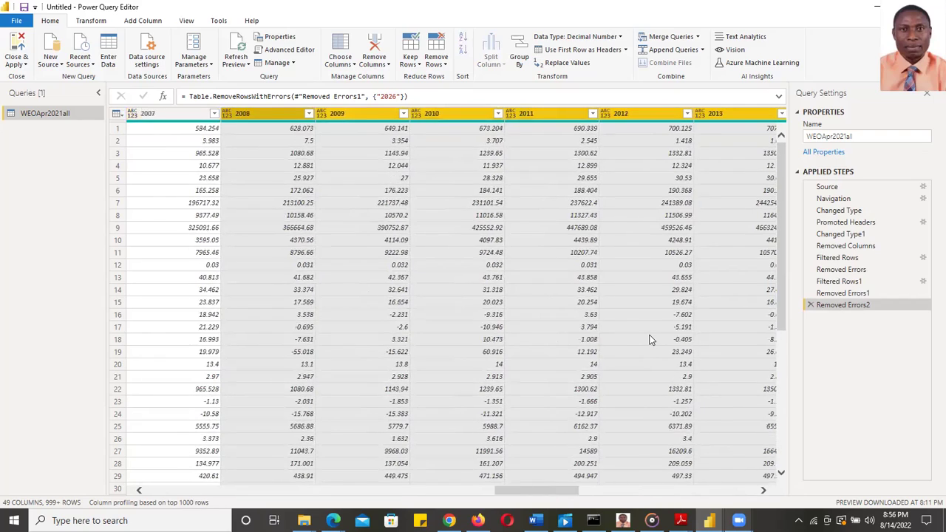
key("shift+Left")
key("shift+Left")
key("shift+Left")
key("shift+Left")
key("shift+Left")
key("shift+Left")
key("shift+Left")
key("shift+Left")
key("shift+Left")
key("shift+Left")
key("shift+Left")
key("shift+Left")
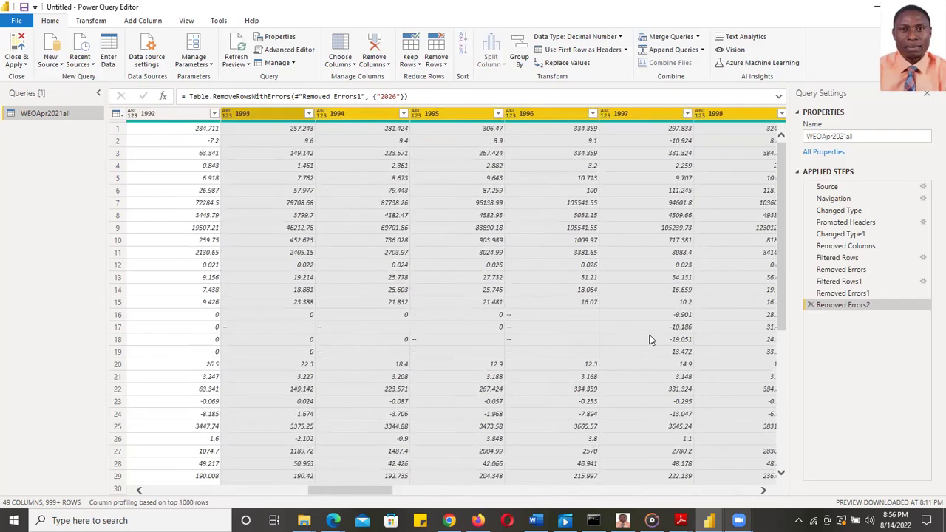
key("shift+Left")
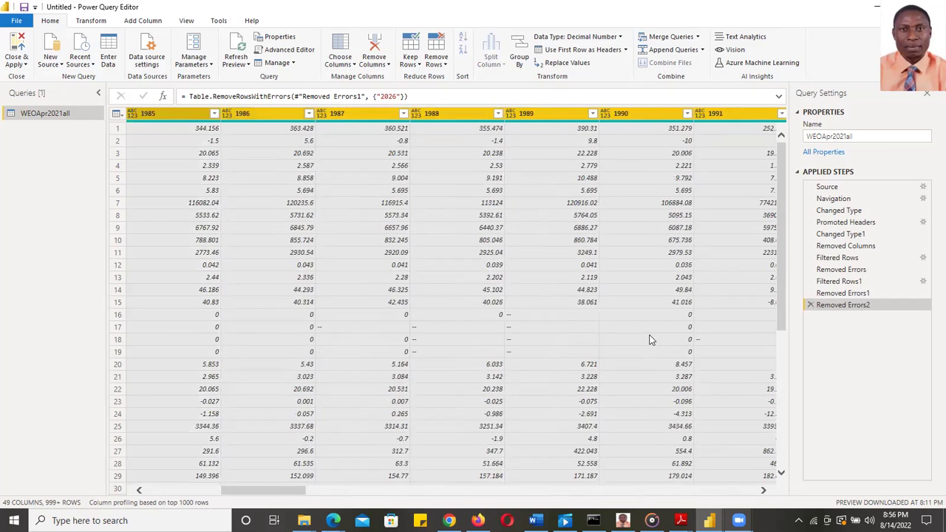
left_click_drag(264, 493, 223, 491)
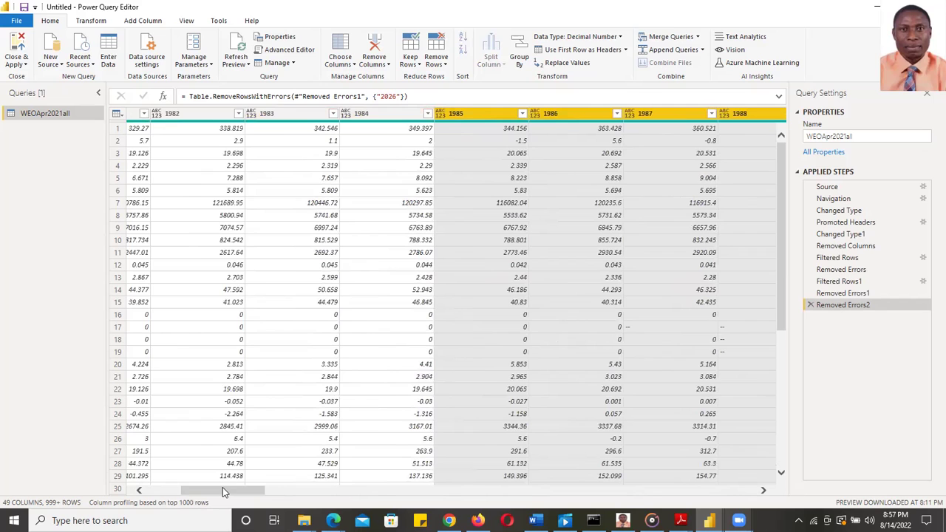
key("shift+Left")
key("shift+Left")
key("shift+Left")
key("shift+Left")
key("shift+Left")
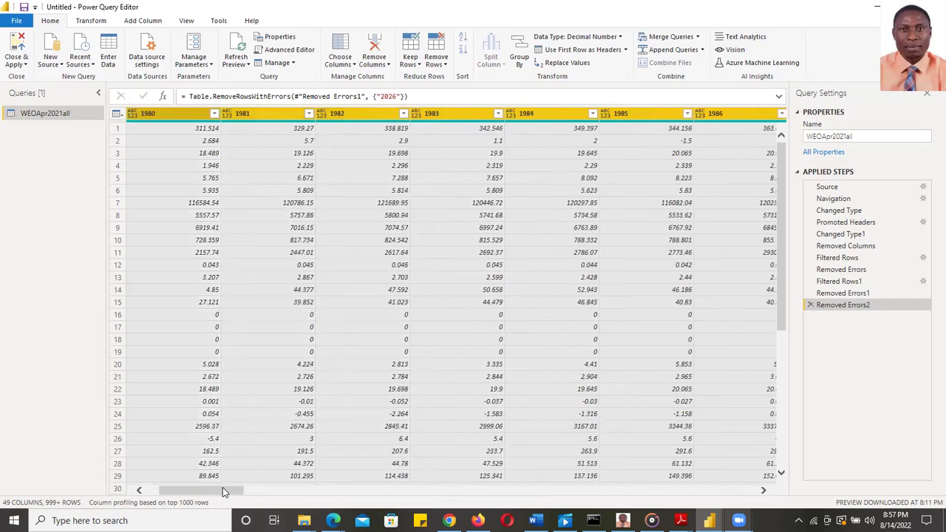
left_click_drag(223, 488, 183, 493)
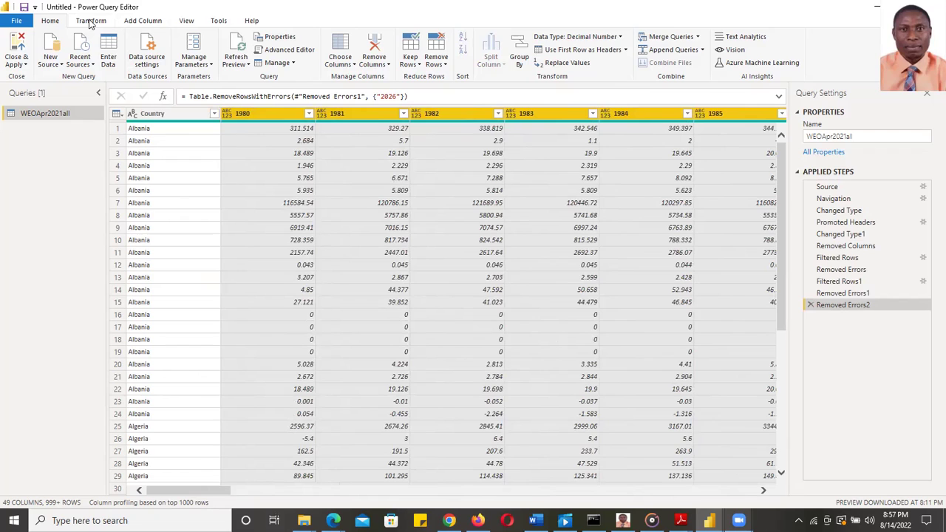
left_click(253, 116)
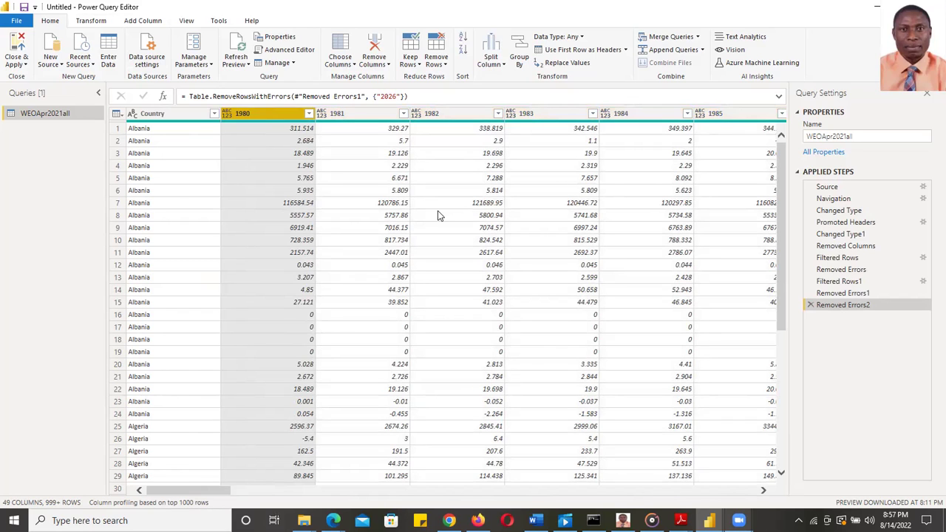
left_click(360, 120, "ctrl")
left_click(420, 117, "ctrl")
left_click(422, 119)
left_click(538, 112, "ctrl")
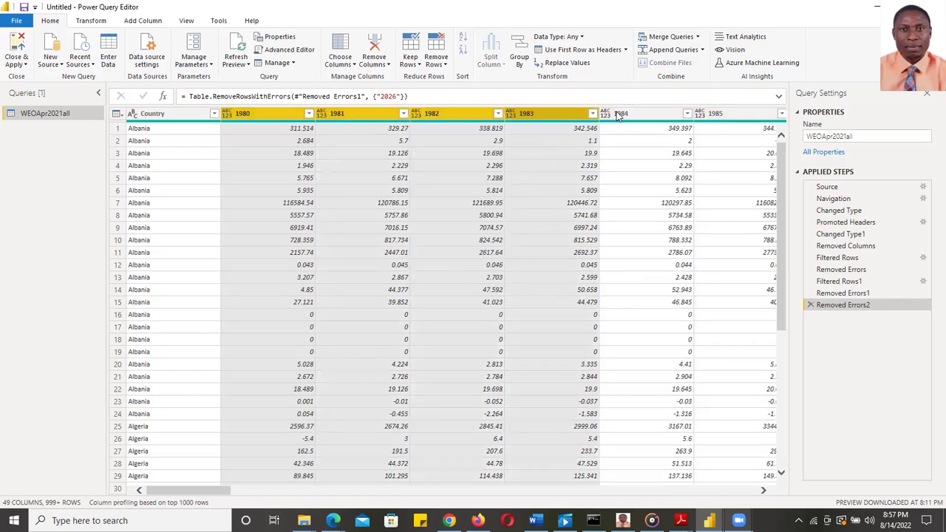
left_click(628, 115, "ctrl")
left_click(735, 114, "ctrl")
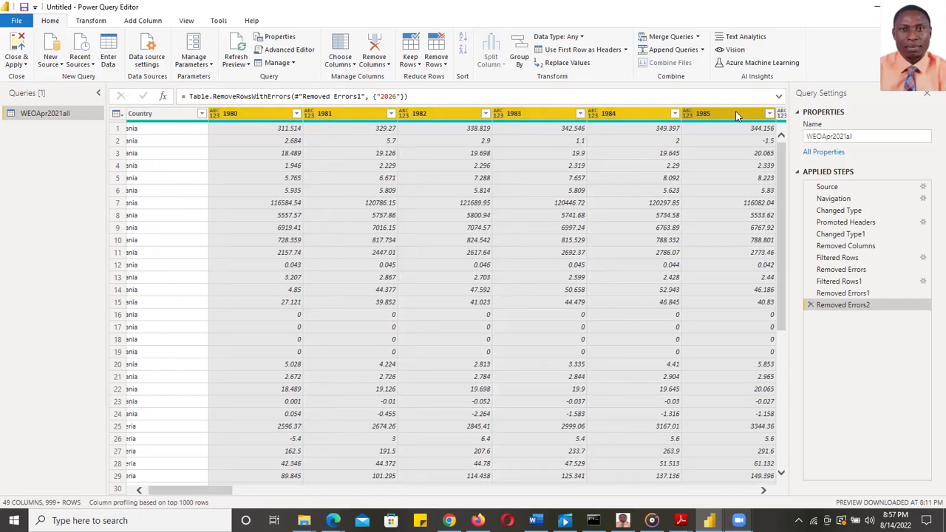
- Select all the year columns from 1980 through 2026 and unpivot them into attribute and value columns
left_click(240, 115)
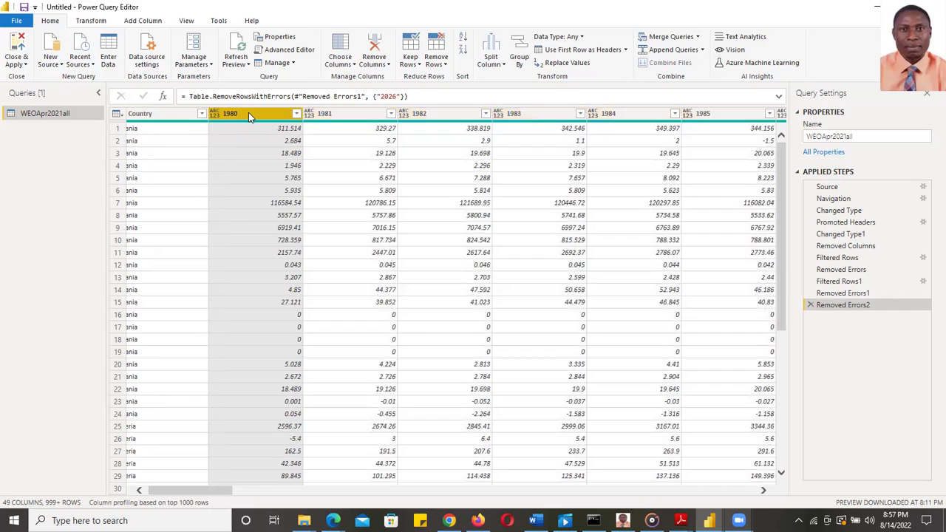
left_click_drag(184, 493, 4, 100)
key("shift+Right")
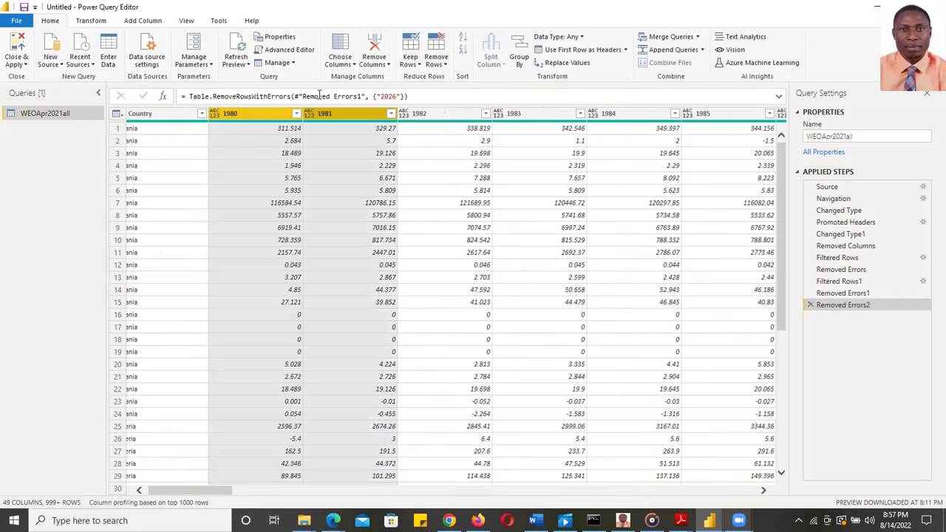
key("shift+Right")
key("shift+Right")
key("shift+Right")
key("shift+Right")
key("shift+Right")
key("shift+Right")
key("shift+Right")
key("shift+Right")
key("shift+Right")
key("shift+Right")
key("shift+Right")
key("shift+Right")
key("shift+Right")
key("shift+Right")
key("shift+Right")
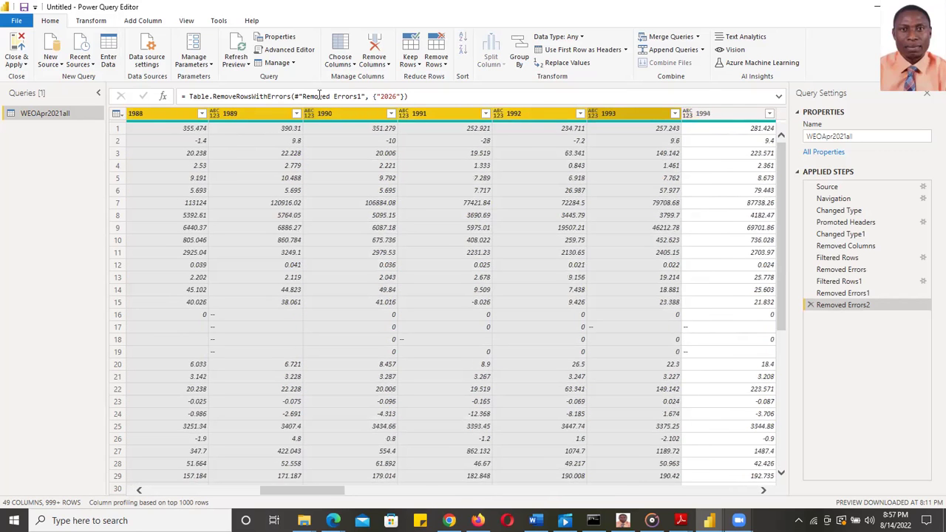
key("shift+Right")
key("shift+Right")
key("shift+Right")
key("shift+Right")
key("shift+Right")
key("shift+Right")
key("shift+Right")
key("shift+Right")
key("shift+Right")
key("shift+Right")
key("shift+Right")
key("shift+Right")
key("shift+Right")
key("shift+Right")
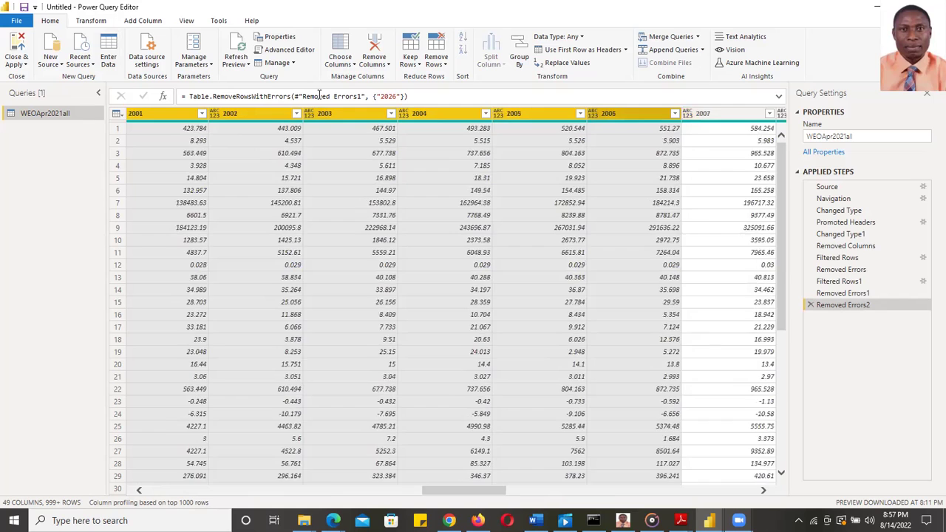
key("shift+Right")
key("shift+Right")
key("shift+Right")
key("shift+Right")
key("shift+Right")
key("shift+Right")
key("shift+Right")
key("shift+Right")
key("shift+Right")
key("shift+Right")
key("shift+Right")
key("shift+Right")
key("shift+Right")
key("shift+Right")
key("shift+Right")
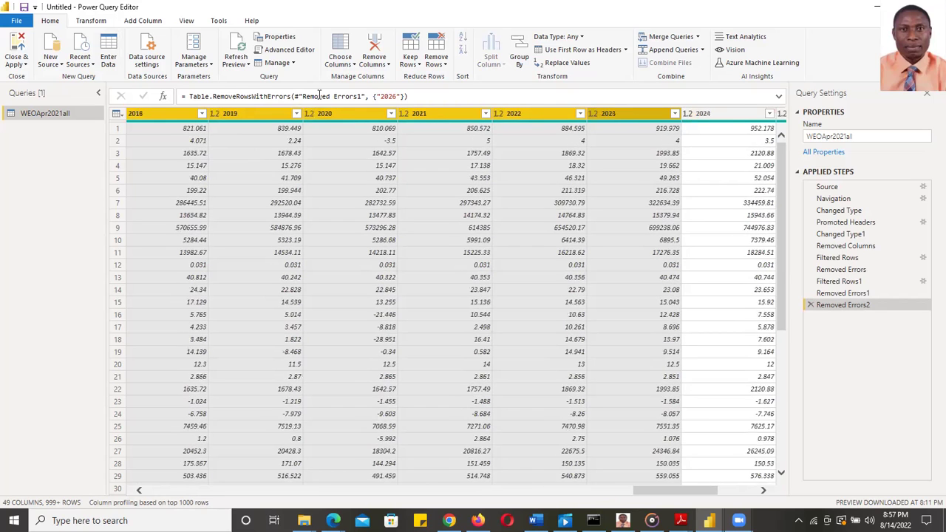
key("shift+Right")
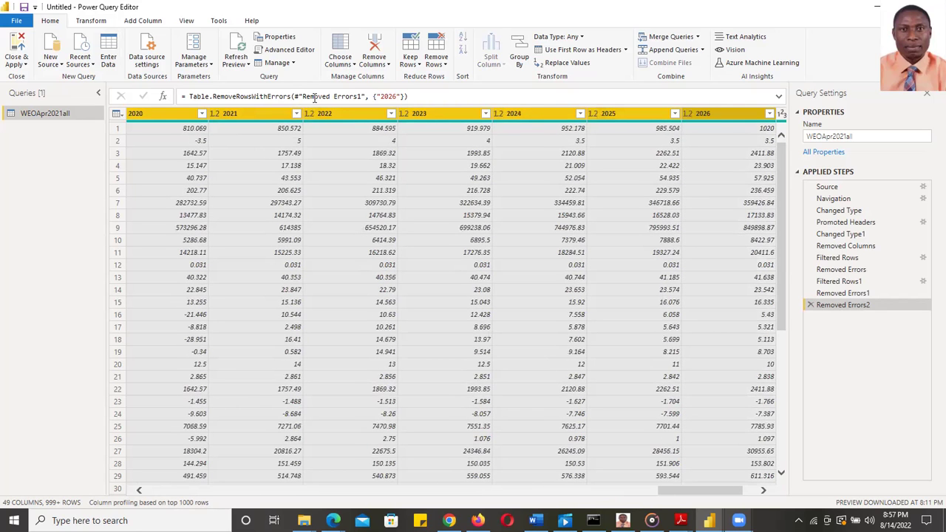
left_click_drag(685, 489, 156, 453)
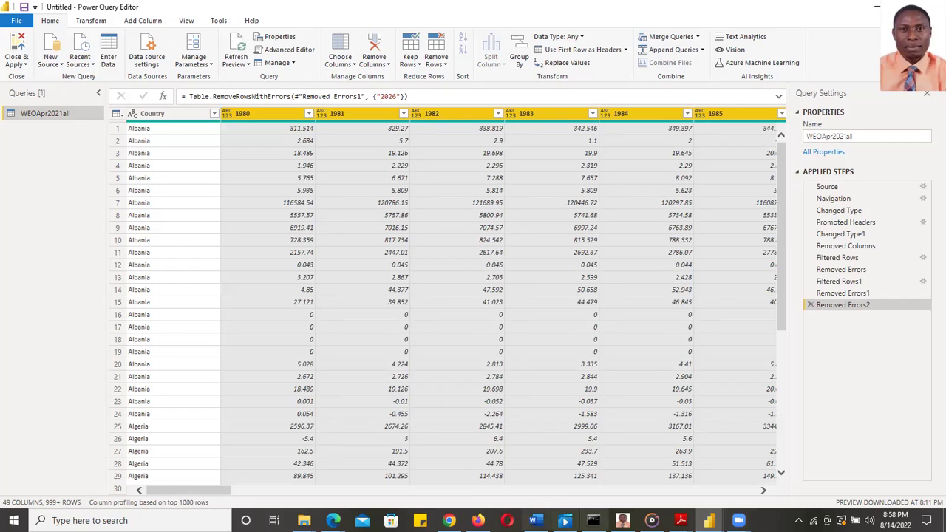
left_click_drag(204, 487, 154, 481)
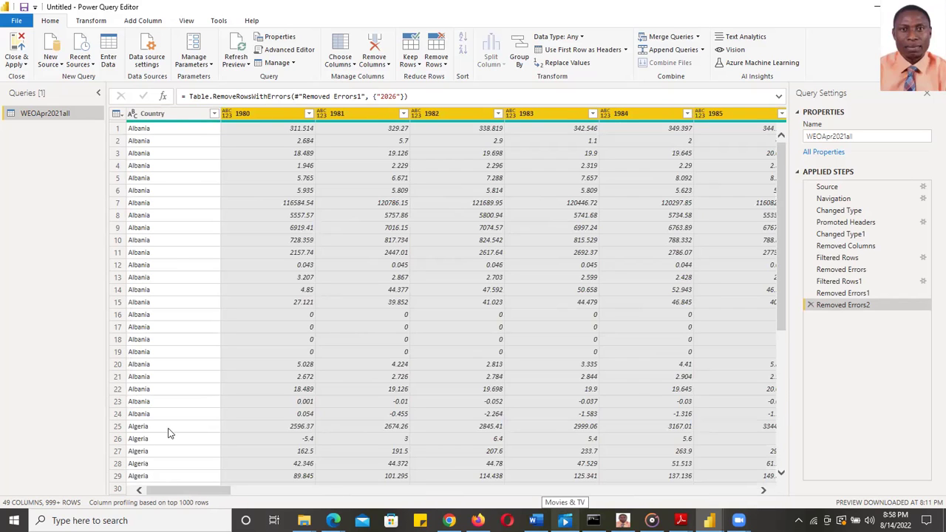
left_click(91, 20)
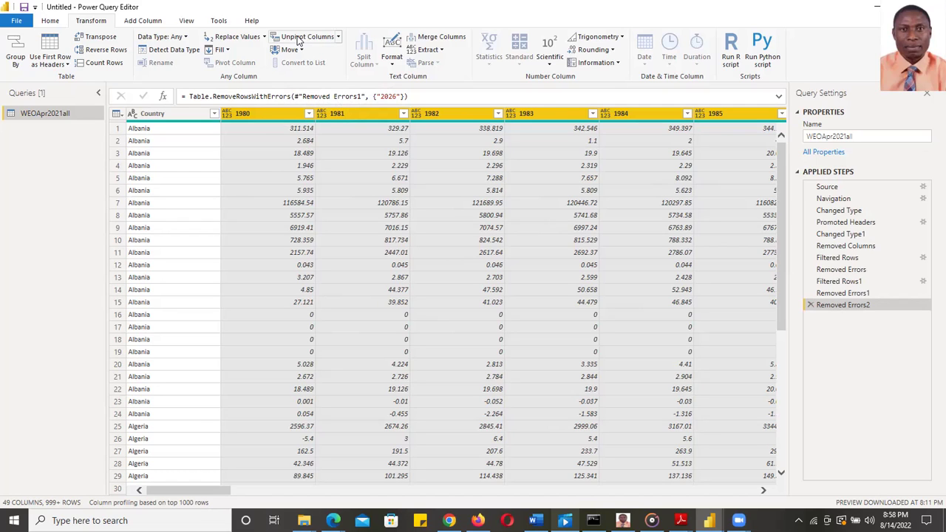
left_click(299, 39)
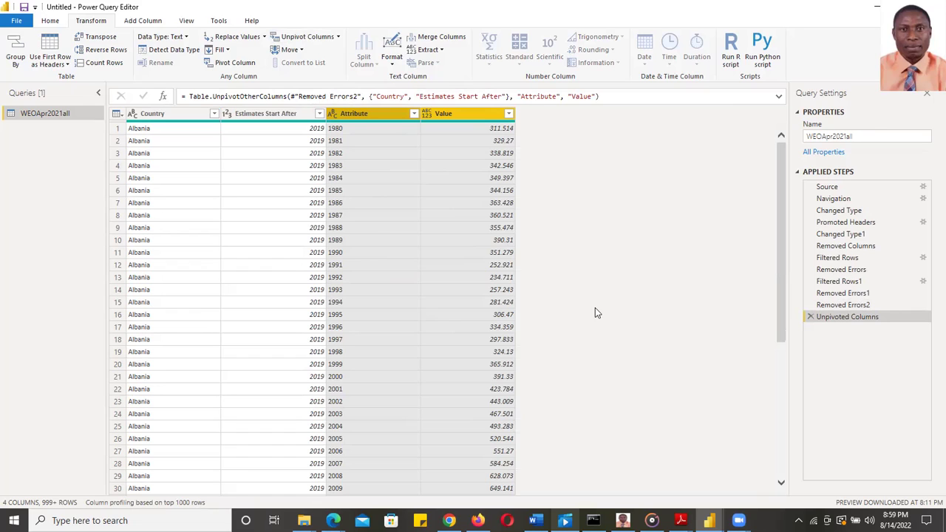
- Rename the Attribute column as Years
left_click(372, 117)
double_click(371, 115)
type("Years")
key("Return")
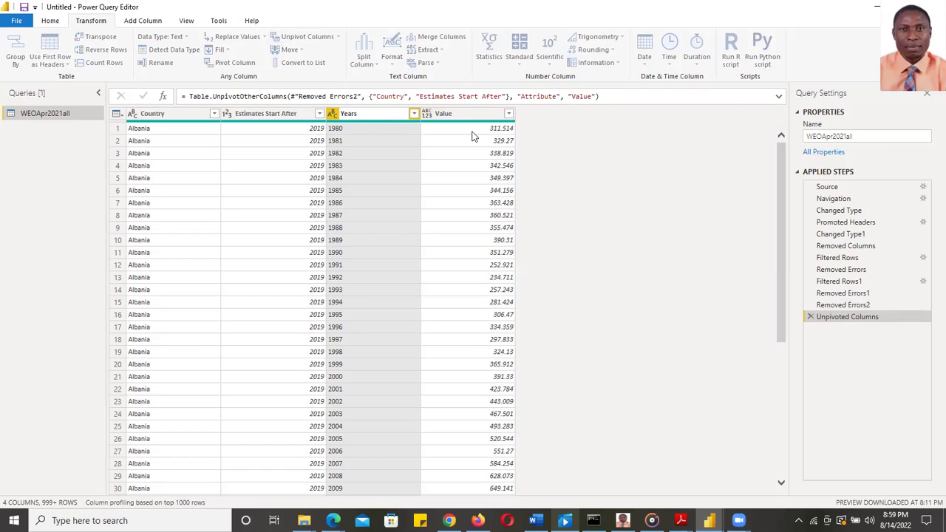
- Rename the Value column as GDP
left_click(456, 114)
double_click(457, 115)
double_click(456, 114)
type("GDP")
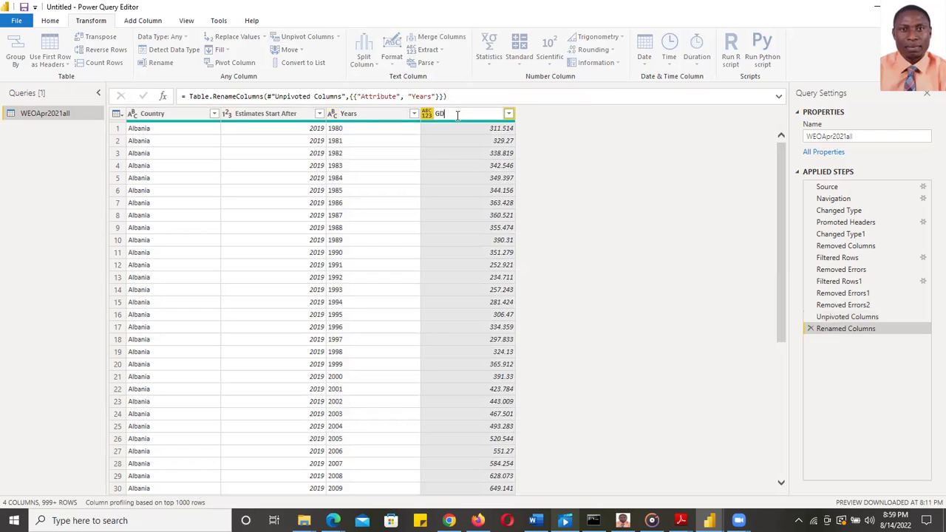
left_click(572, 150)
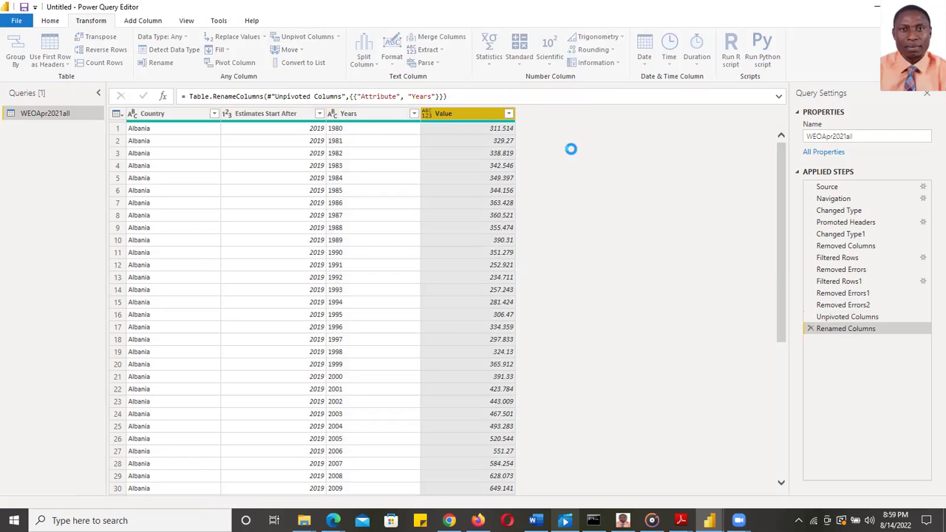
- Set the data type of the Years column to Whole Number and the GDP column to Fixed decimal number
left_click(332, 113)
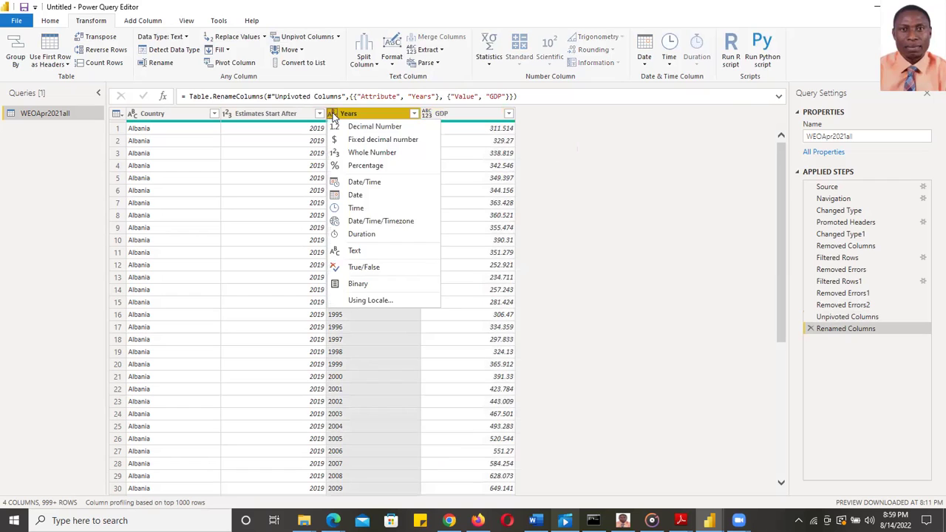
left_click(379, 152)
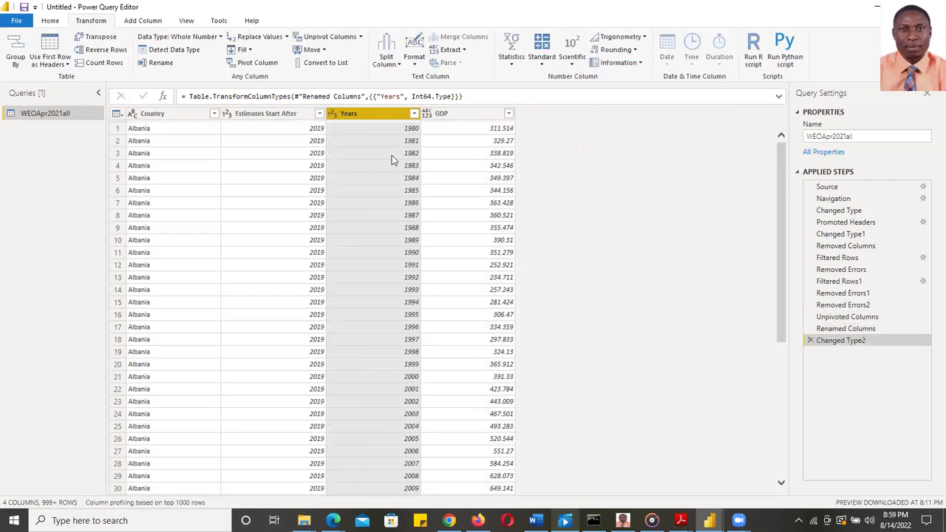
left_click(426, 114)
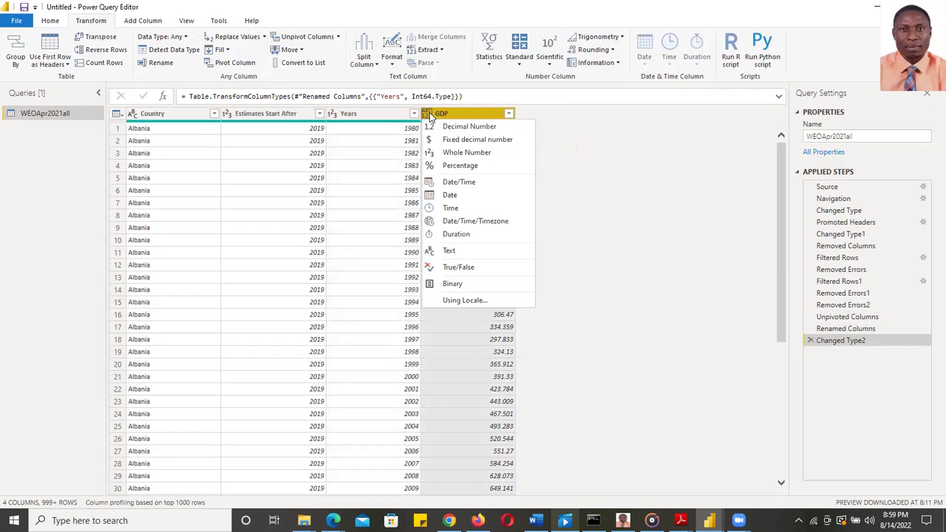
left_click(473, 141)
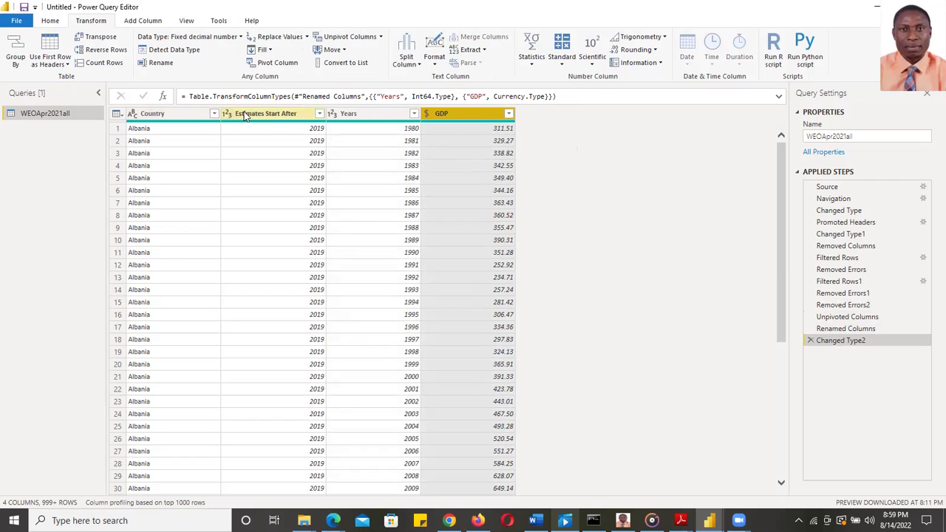
- Look through the table rows and the GDP column's filter values from lowest to highest, leaving the filter unchanged
scroll(583, 232, "down", 20)
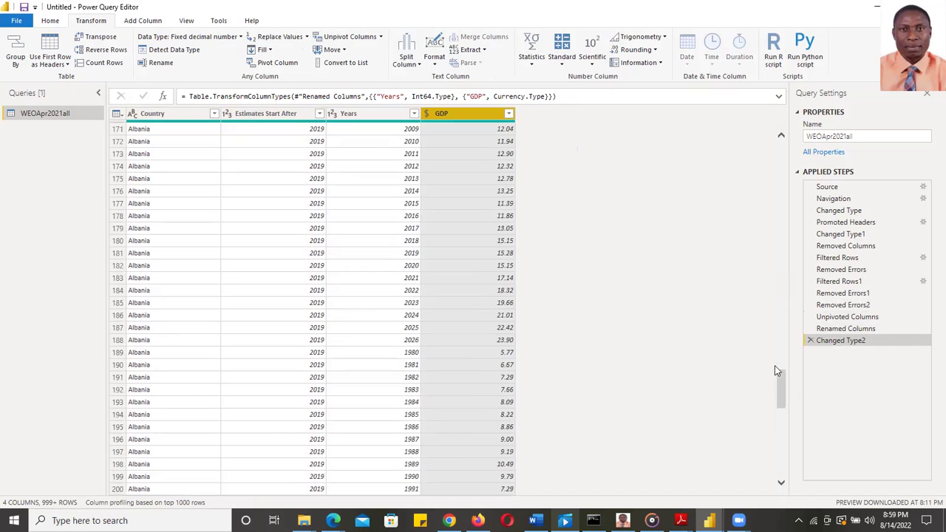
left_click_drag(780, 390, 779, 133)
left_click(508, 115)
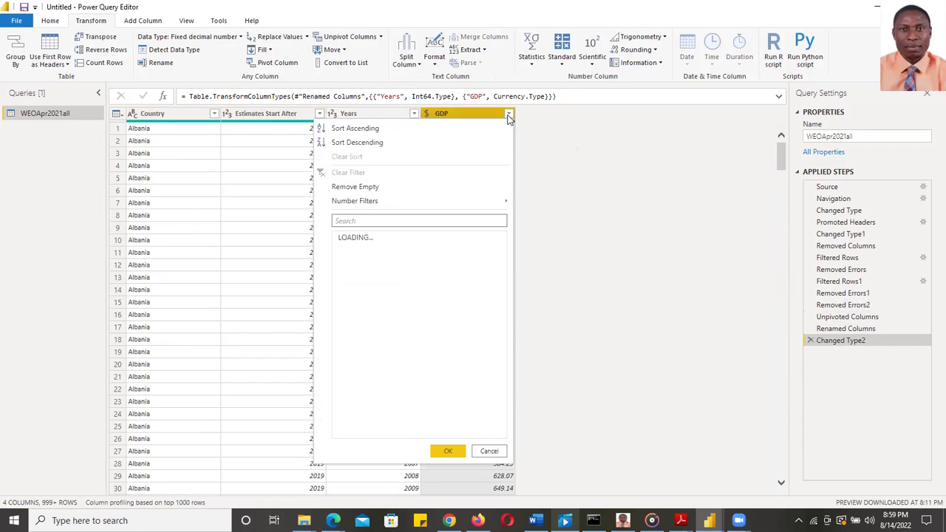
left_click_drag(502, 261, 504, 428)
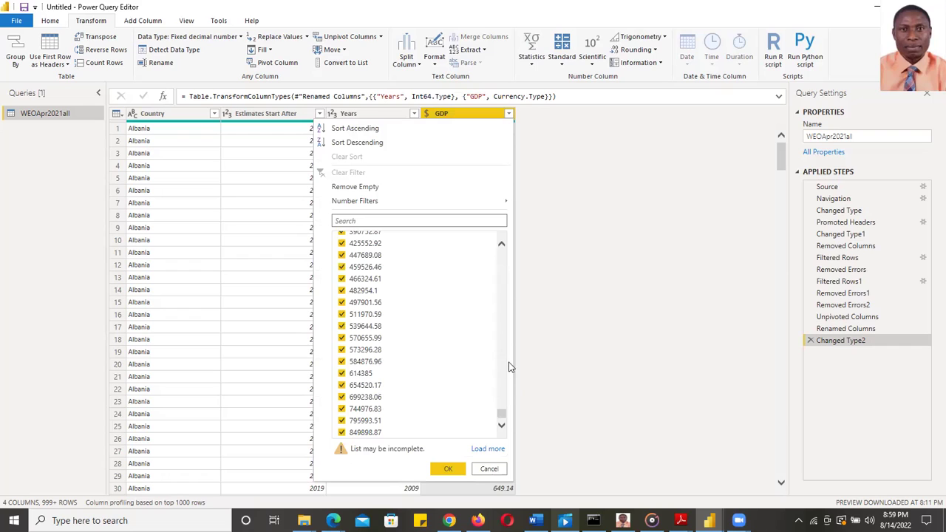
left_click_drag(498, 412, 501, 255)
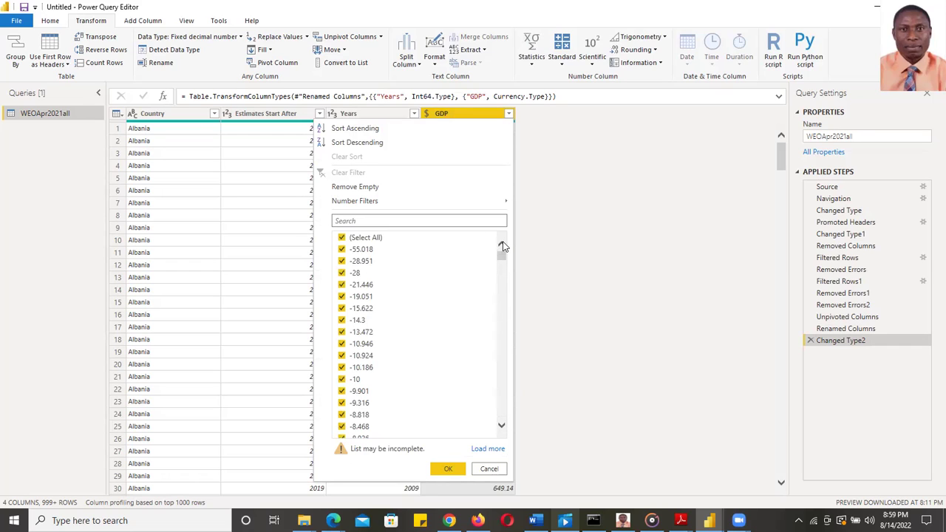
left_click(487, 469)
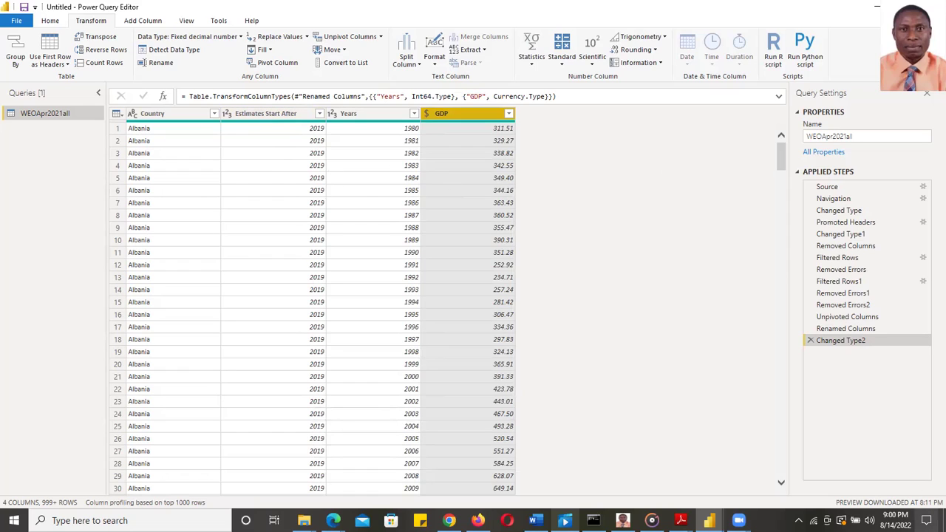
left_click(926, 520)
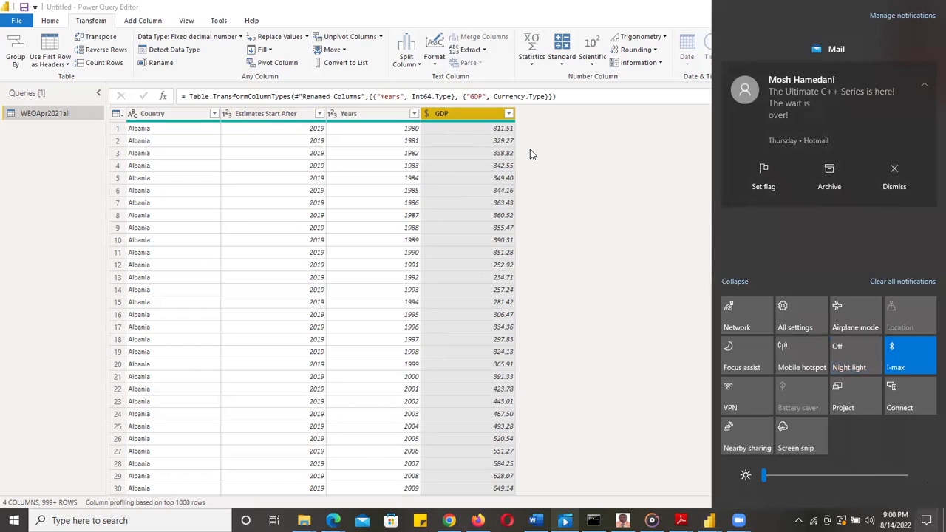
left_click(557, 155)
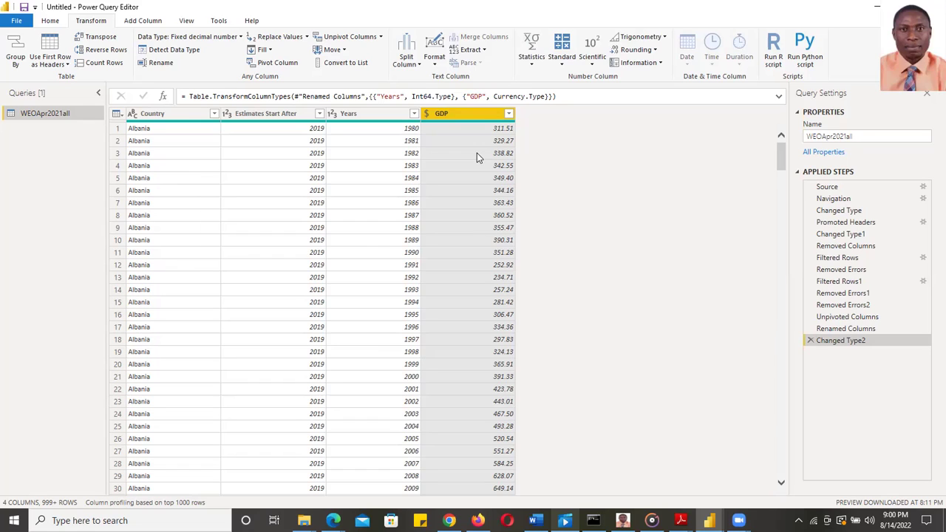
- Move the Estimates Start After column to the end of the table
left_click(260, 115)
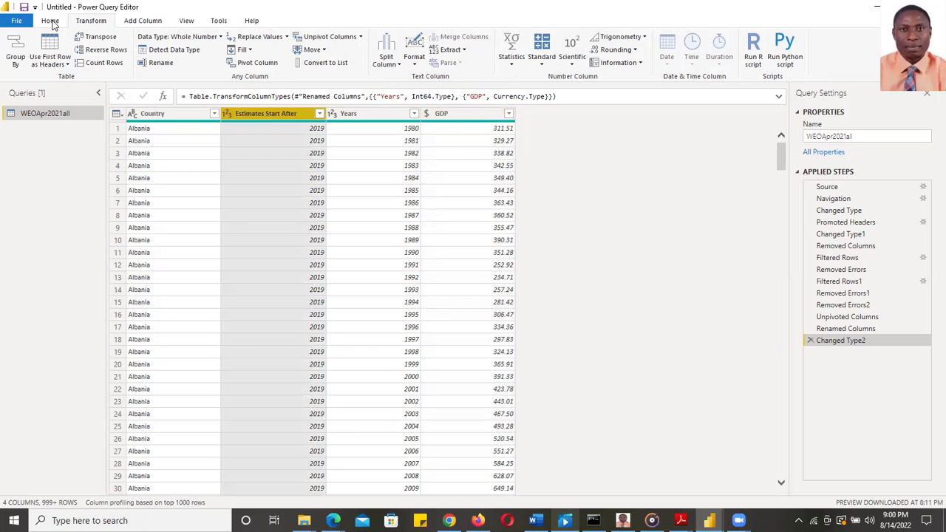
left_click(323, 50)
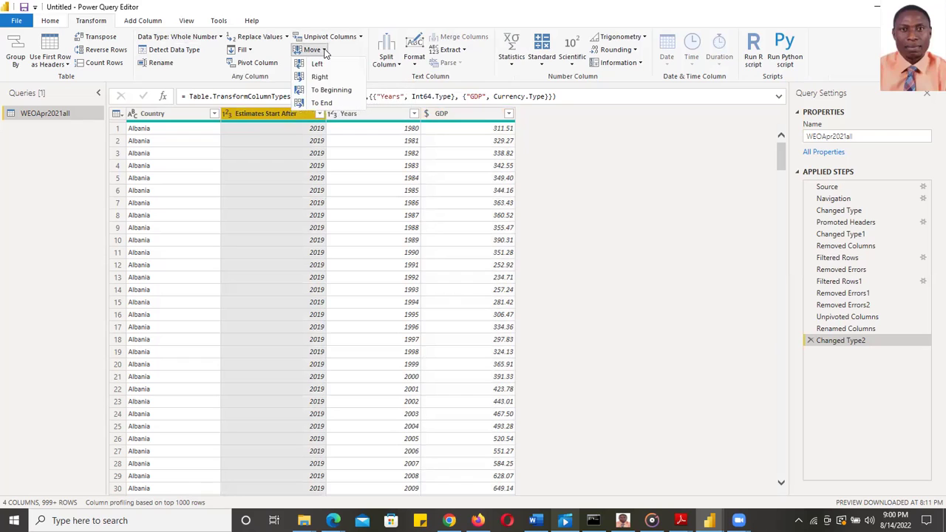
left_click(327, 103)
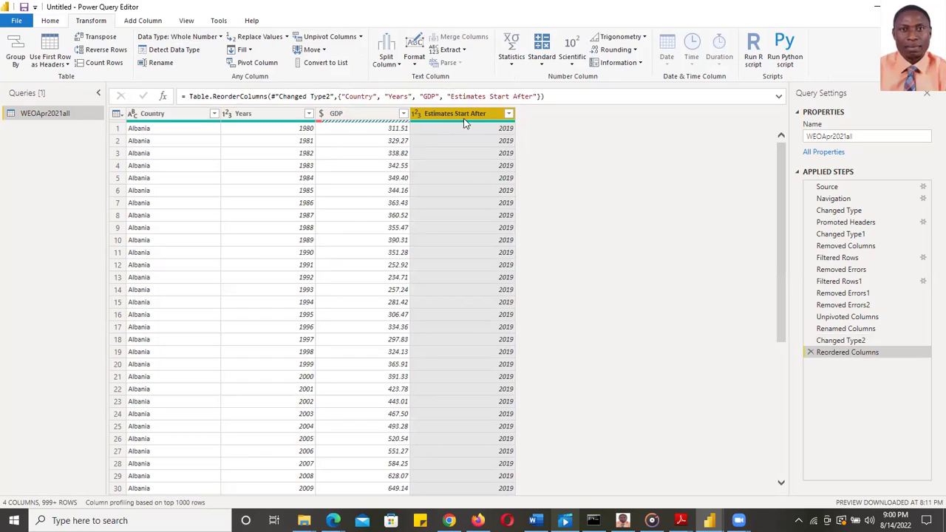
left_click(323, 52)
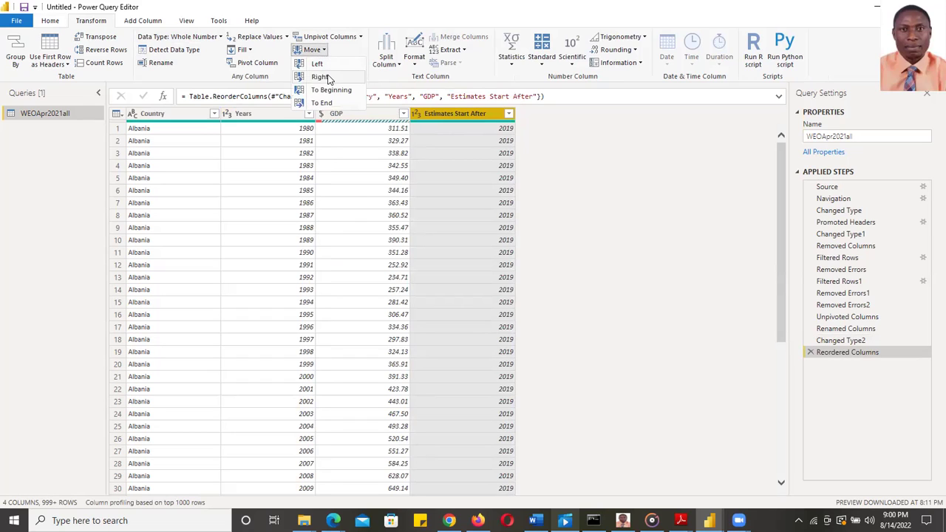
left_click(328, 77)
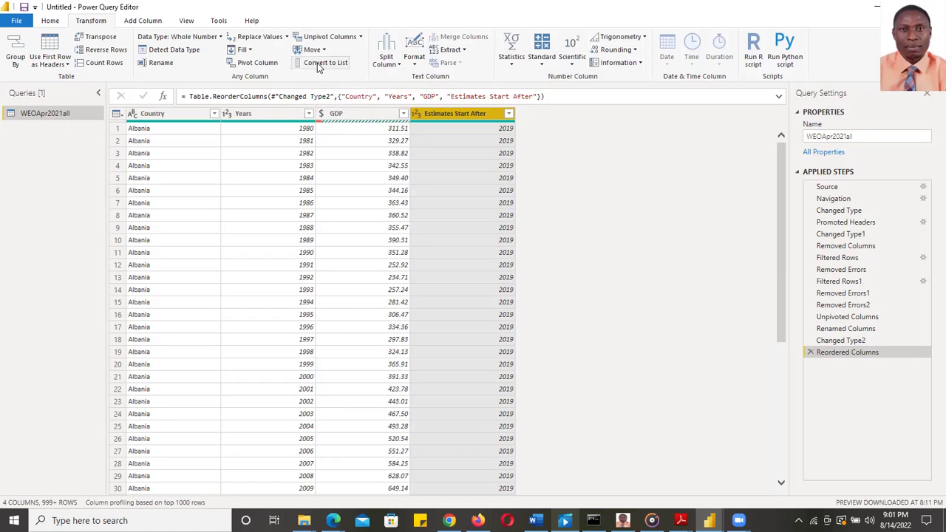
- Move the Estimates Start After column two positions to the left, placing it before GDP and Years
left_click(323, 52)
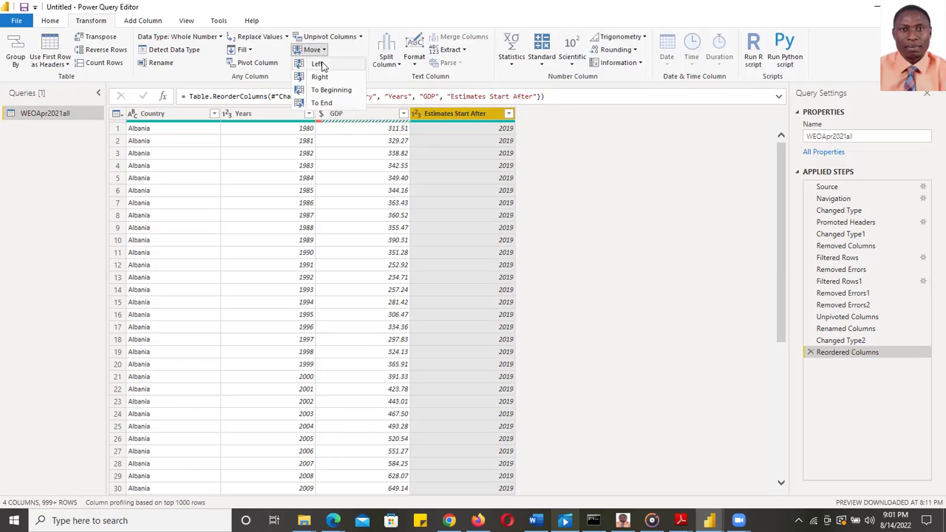
left_click(320, 64)
left_click(314, 49)
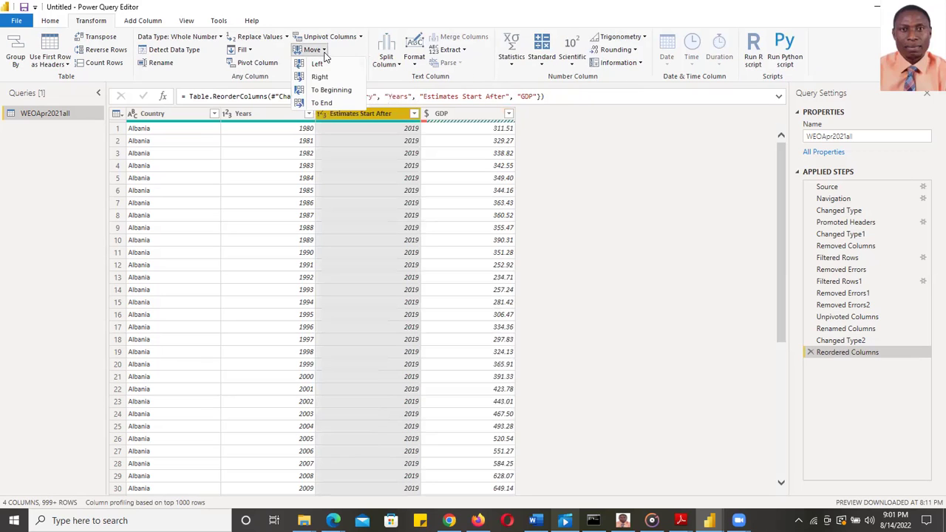
left_click(321, 63)
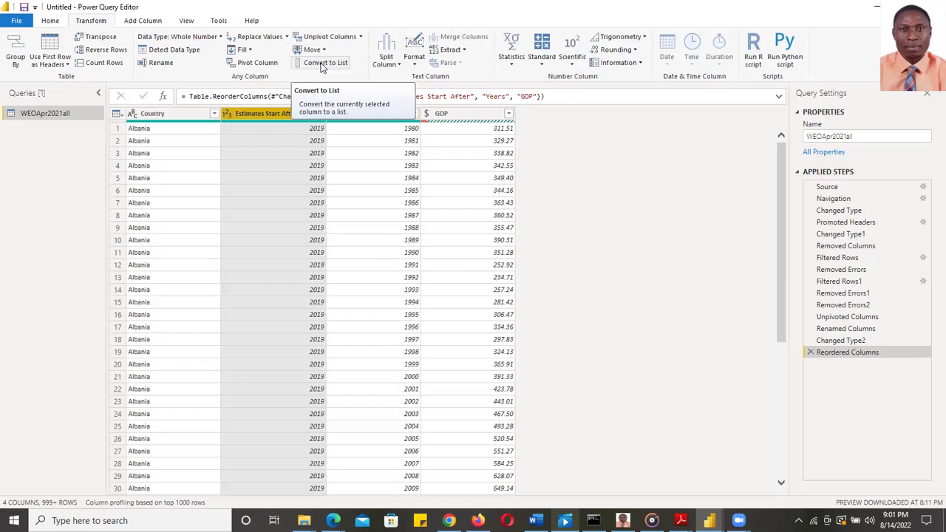
- Move the Estimates Start After column to the beginning of the table and back to the end
left_click(319, 50)
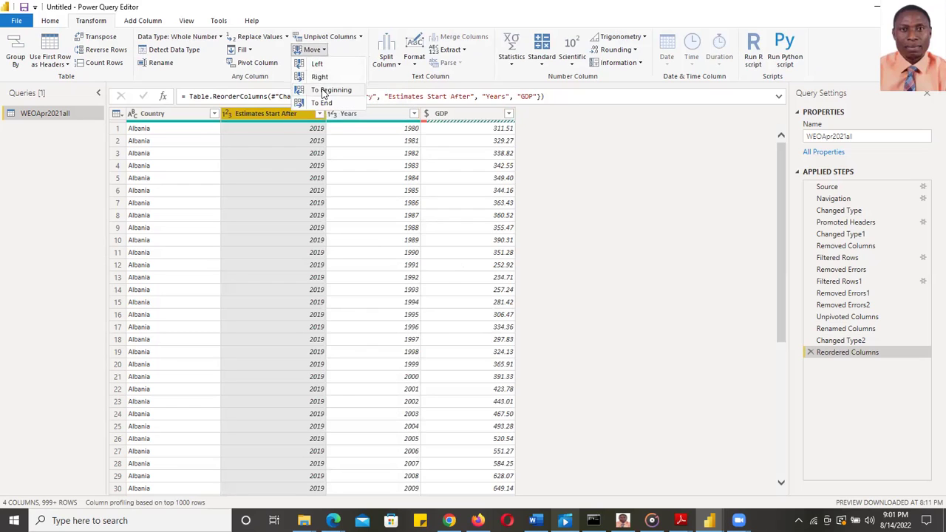
left_click(325, 89)
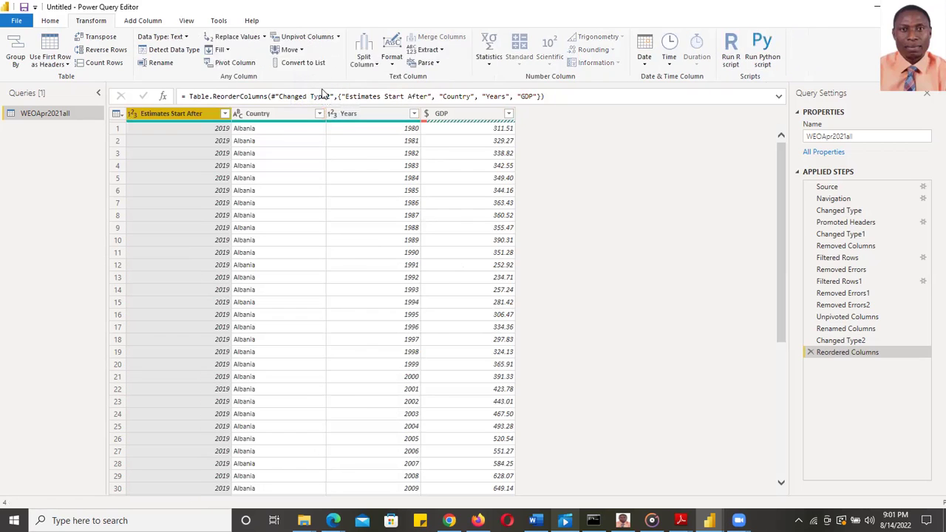
left_click(324, 51)
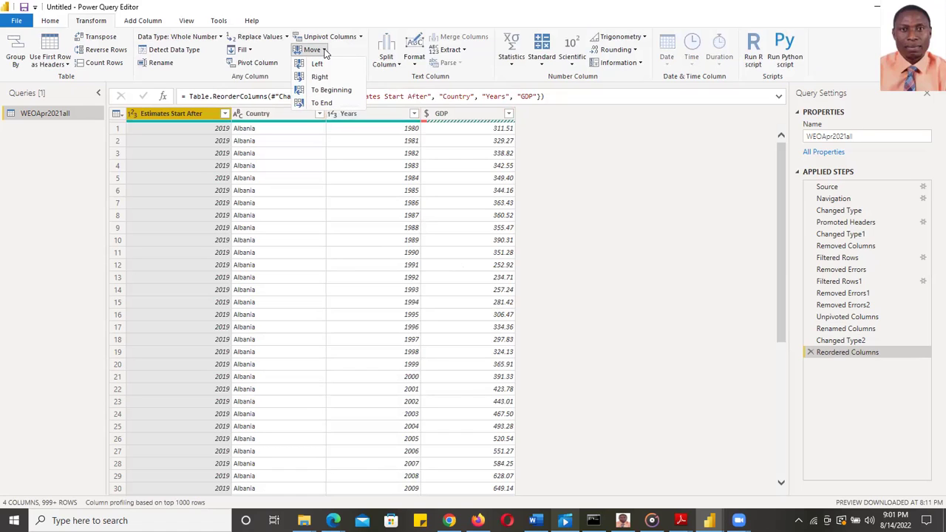
left_click(322, 103)
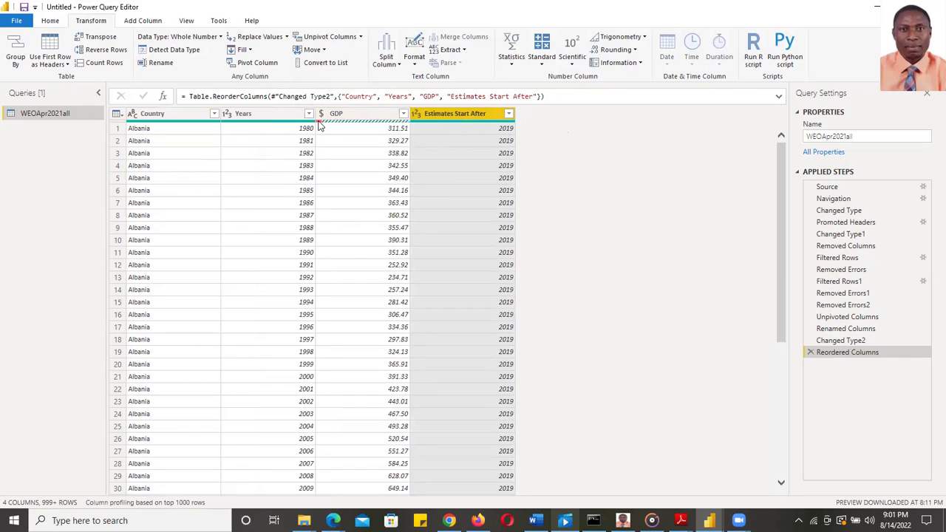
- Try removing the rows with errors in the GDP column, check the remaining rows and delete that applied step
mouse_move(319, 125)
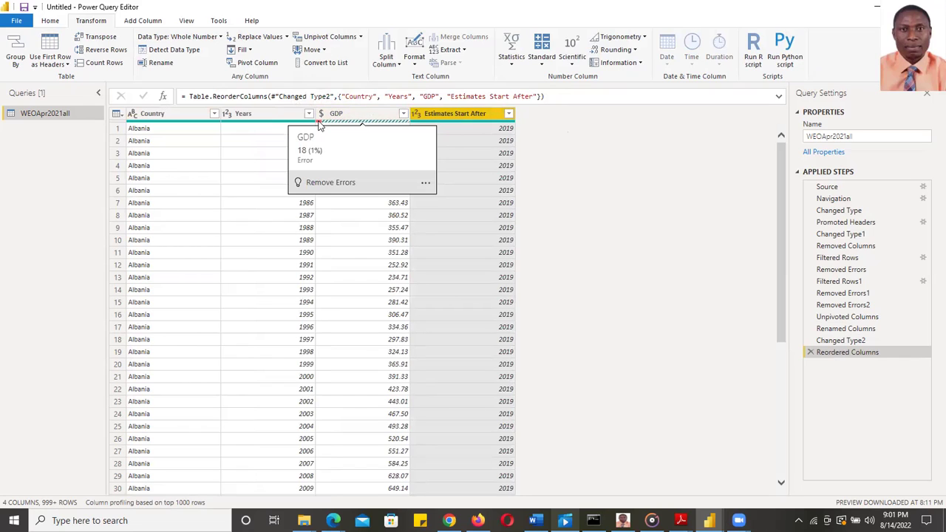
left_click(334, 182)
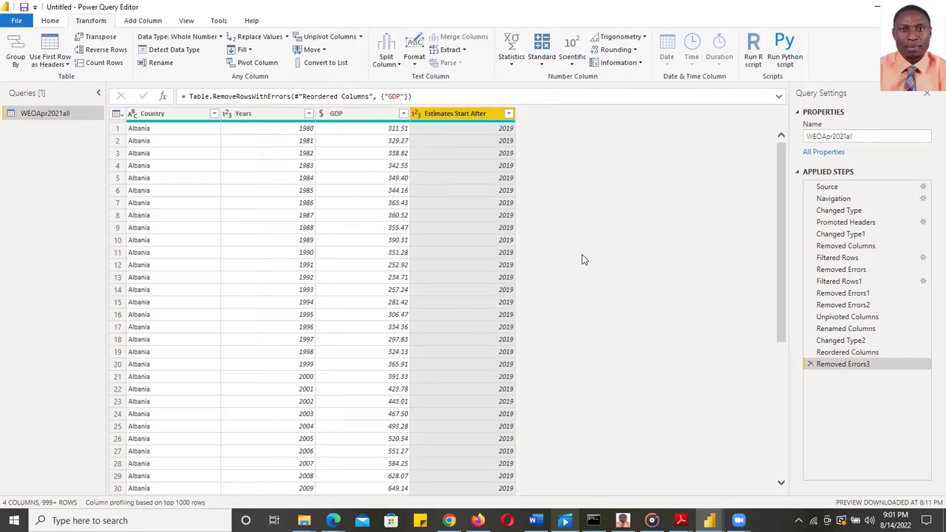
left_click_drag(781, 155, 768, 381)
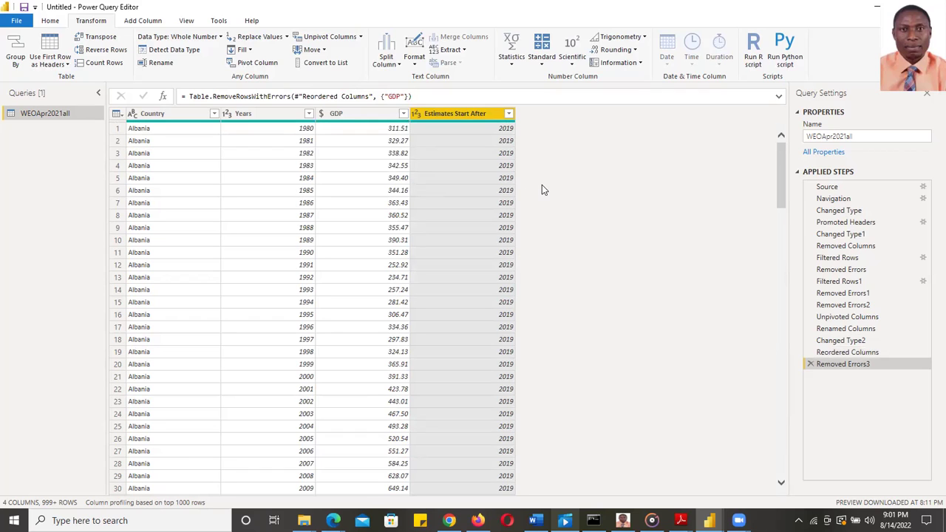
mouse_move(780, 157)
left_mouse_down()
mouse_move(781, 177)
mouse_move(780, 144)
left_mouse_up()
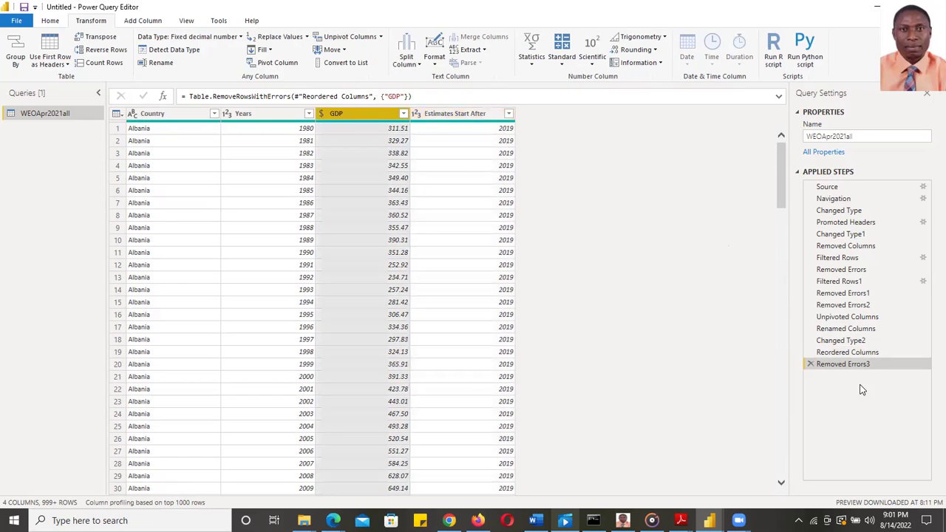
left_click(809, 363)
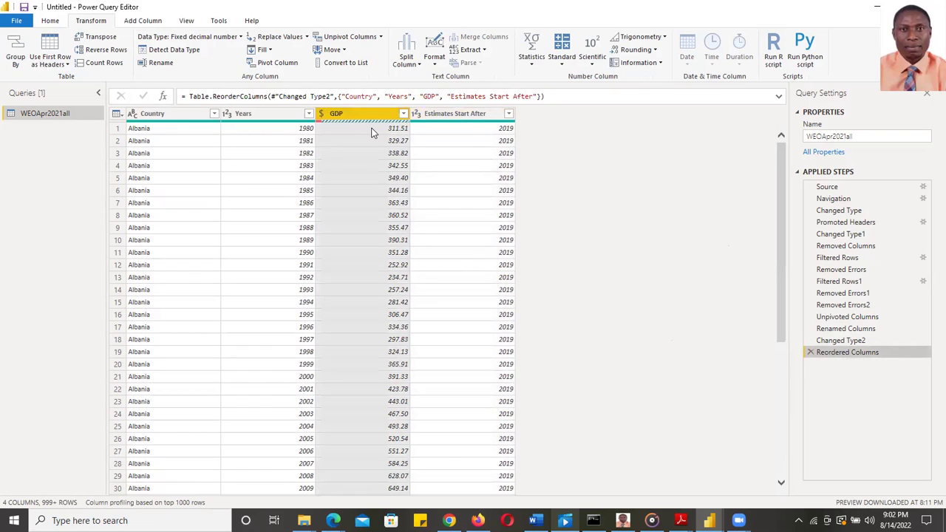
- Check the GDP column's filter values without applying a filter
left_click(404, 113)
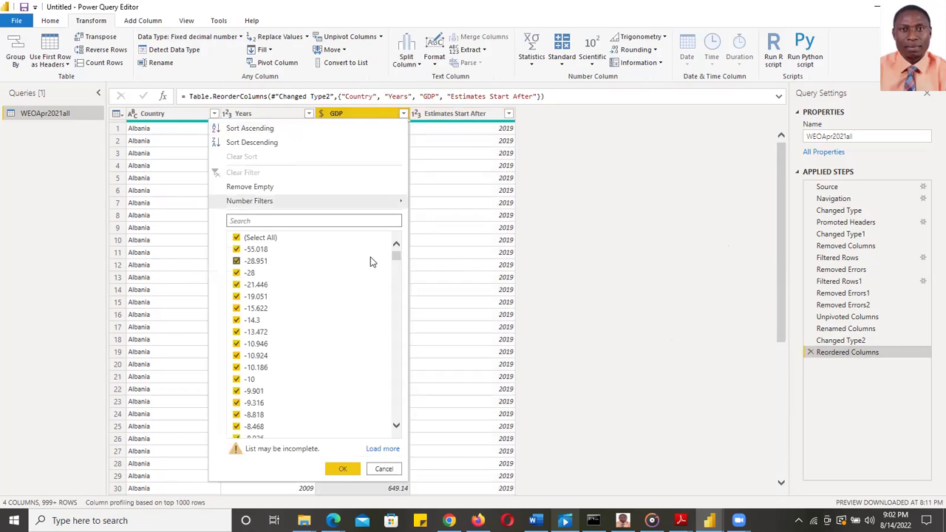
mouse_move(395, 259)
left_mouse_down()
mouse_move(398, 427)
mouse_move(382, 253)
left_mouse_up()
left_click(383, 468)
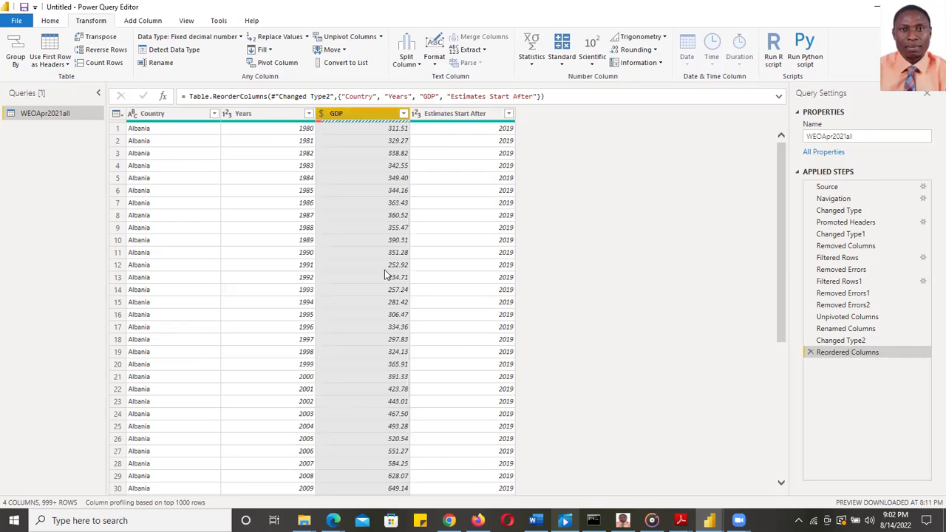
- Try the Whole Number data type on the GDP column and delete the resulting applied step
left_click(322, 115)
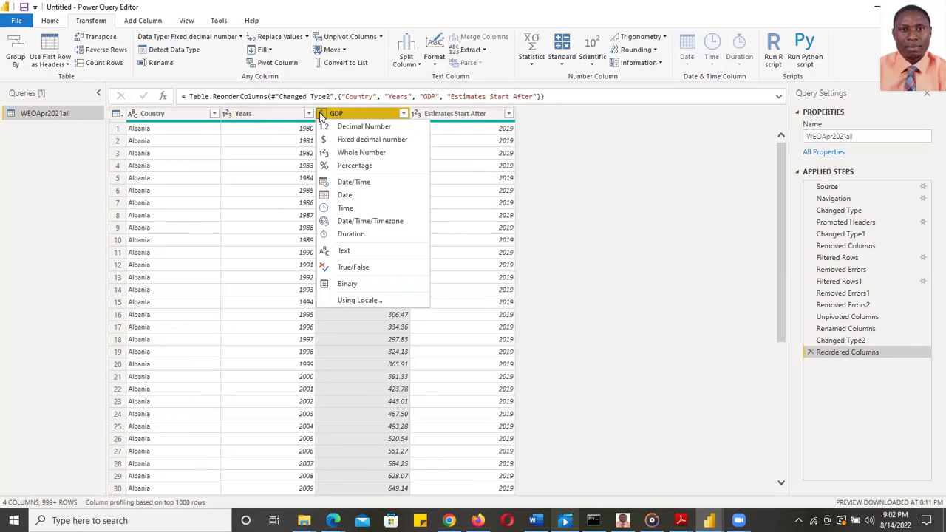
left_click(378, 153)
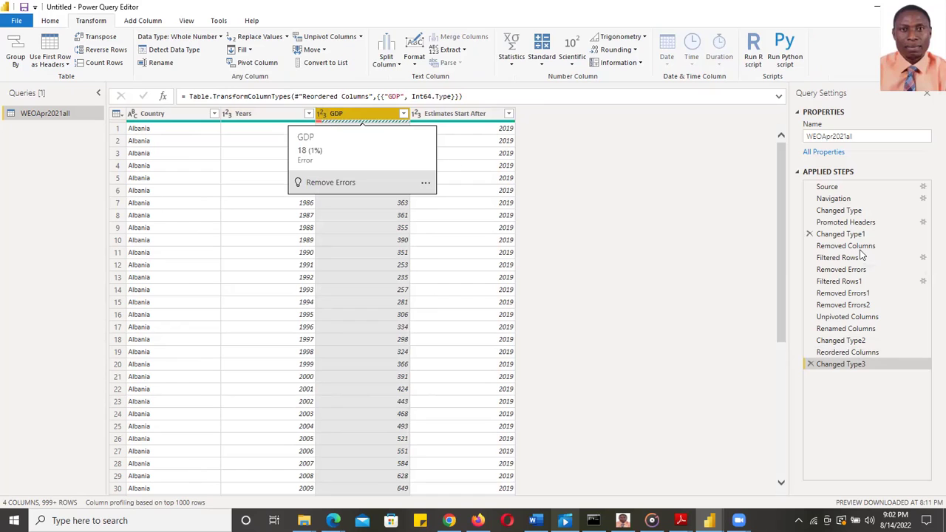
left_click(810, 364)
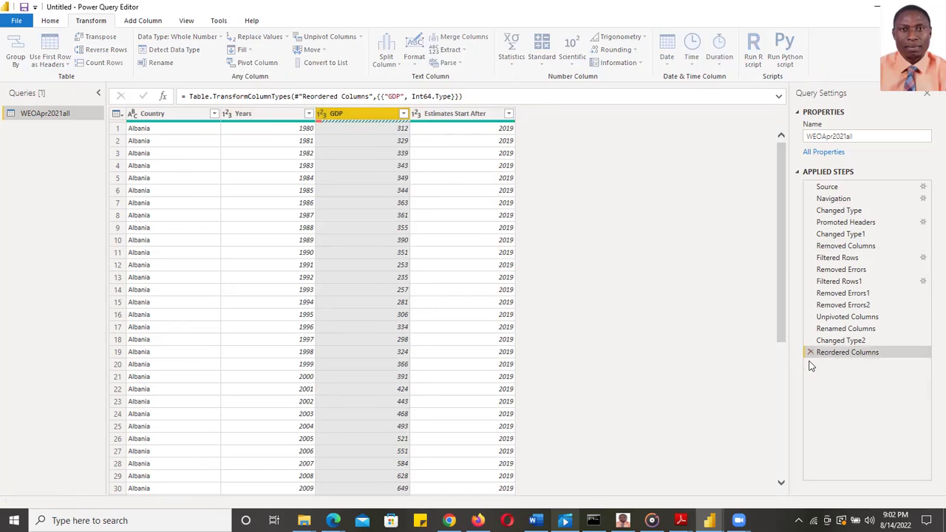
- Delete the Reordered Columns, Changed Type2 and Renamed Columns applied steps to return the query to Unpivoted Columns
left_click(810, 352)
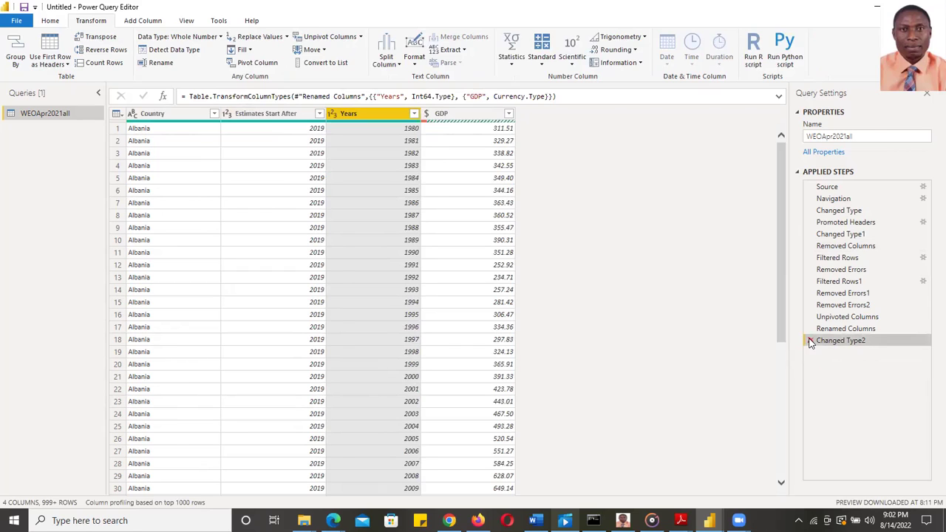
left_click(810, 341)
left_click(810, 329)
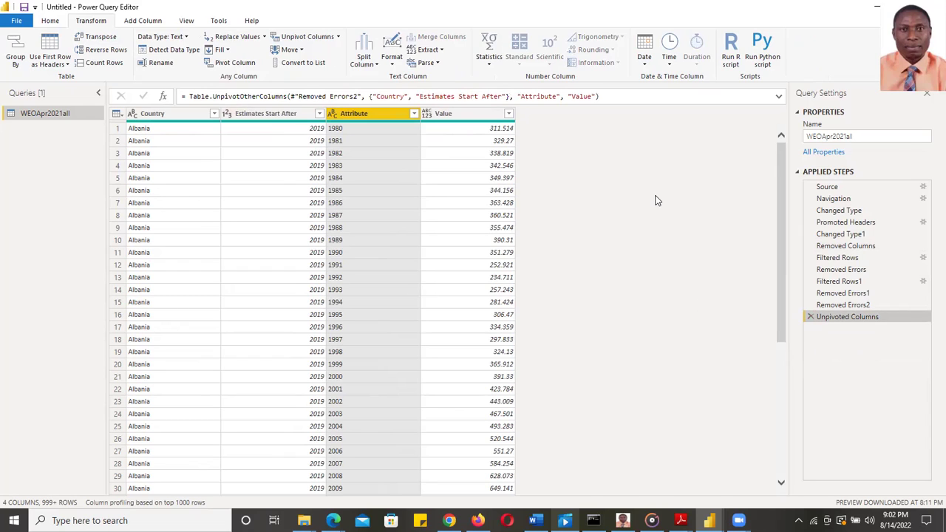
- Inspect the Value column's filter values down to the end of the list without applying a filter
left_click(488, 114)
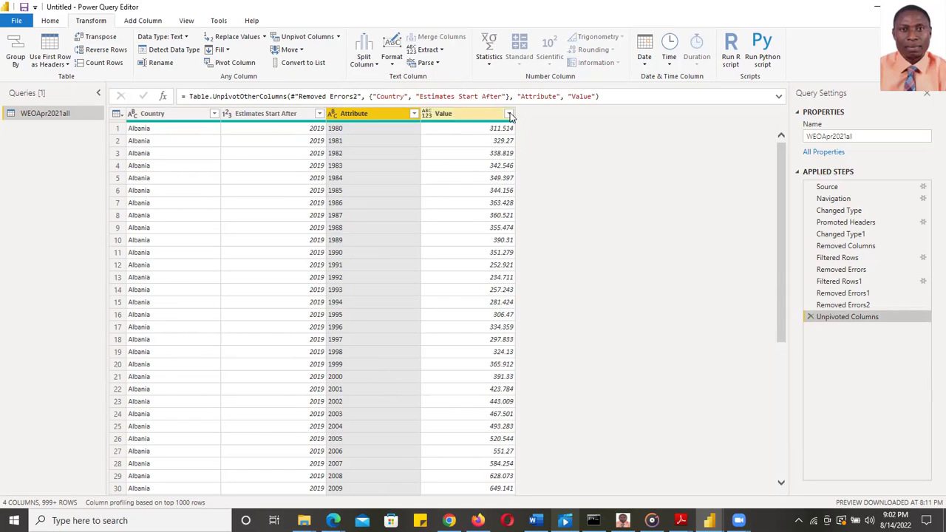
left_click(508, 114)
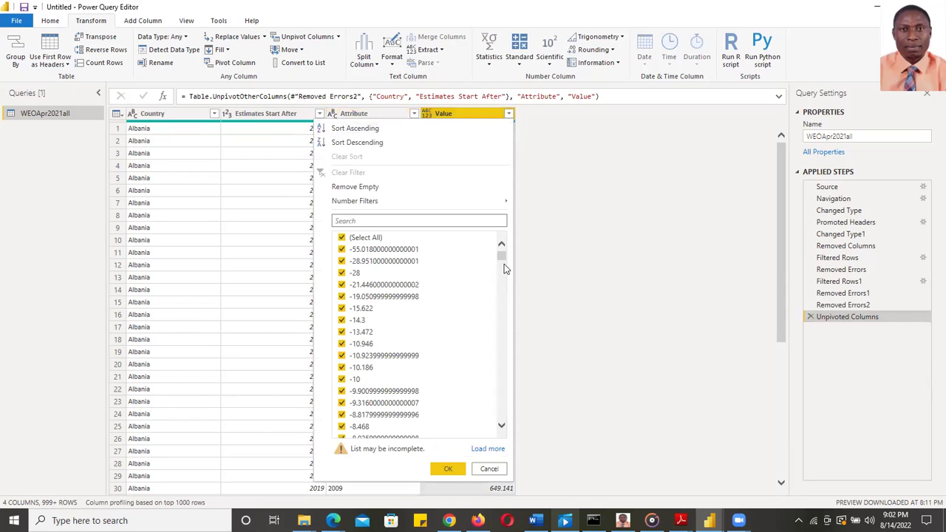
left_click_drag(501, 256, 496, 489)
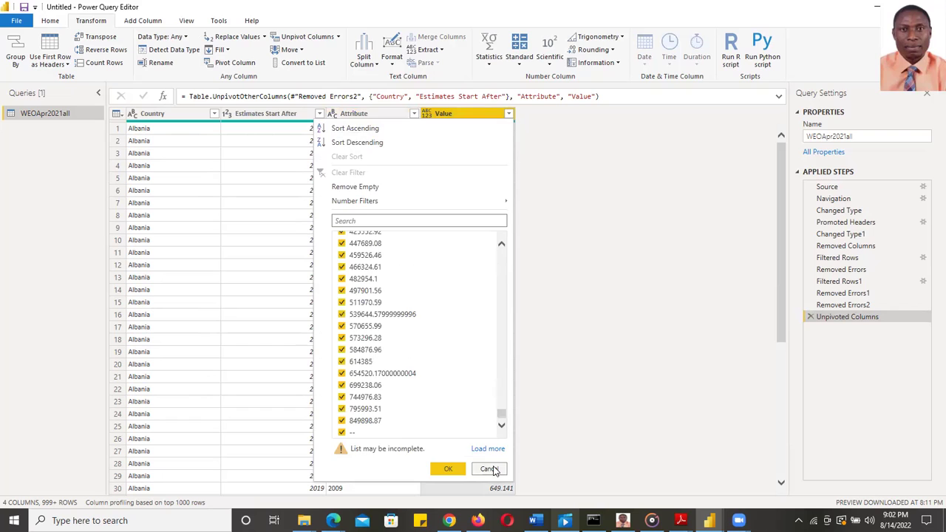
left_click(488, 469)
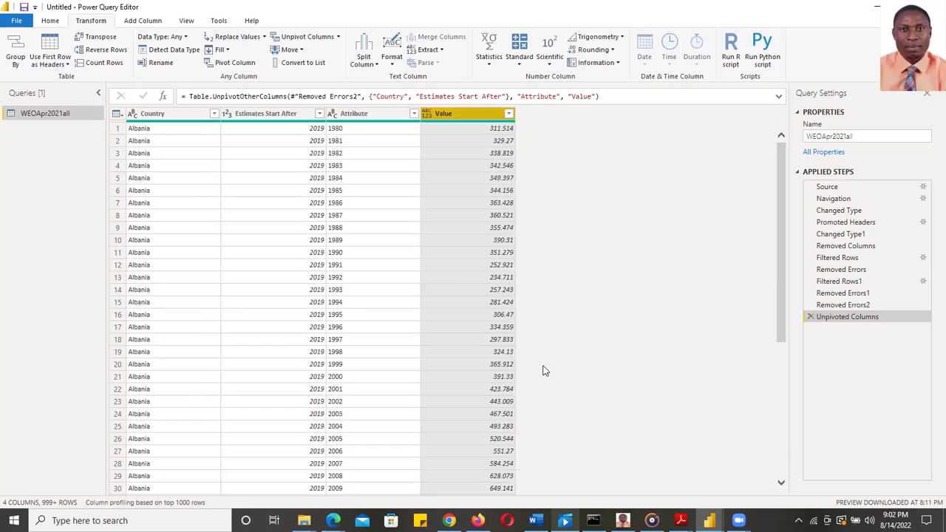
left_click(427, 115)
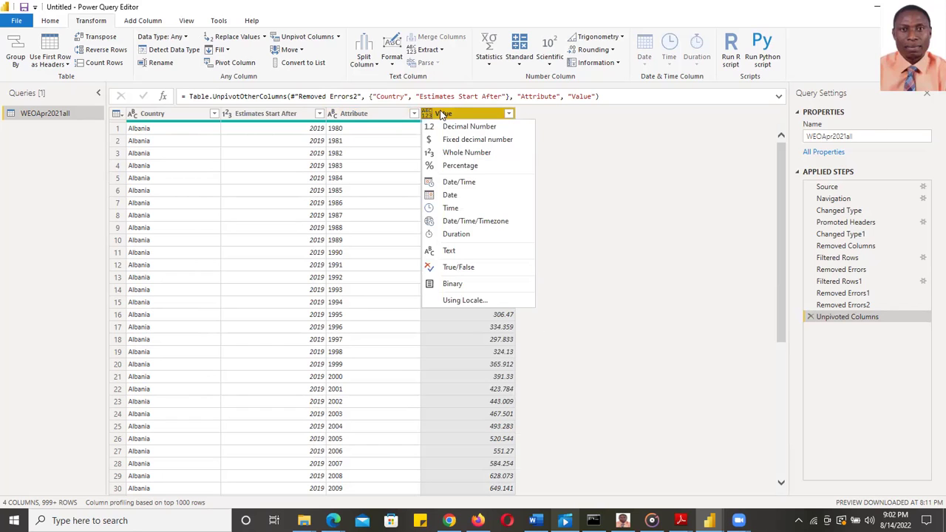
left_click(585, 140)
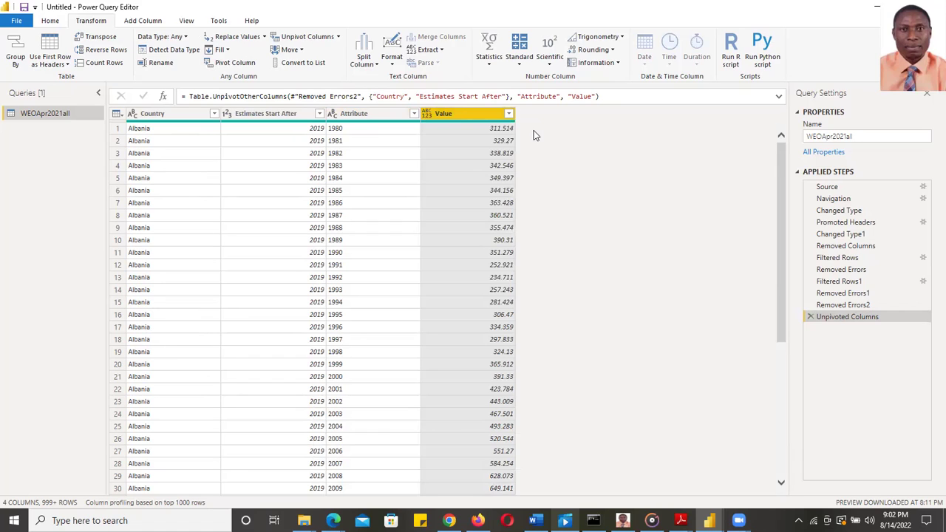
left_click(427, 115)
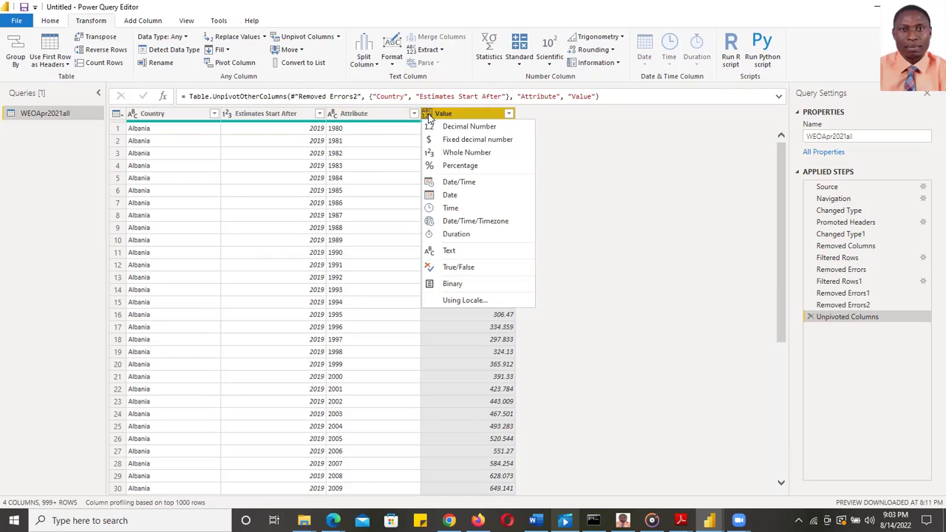
left_click(629, 173)
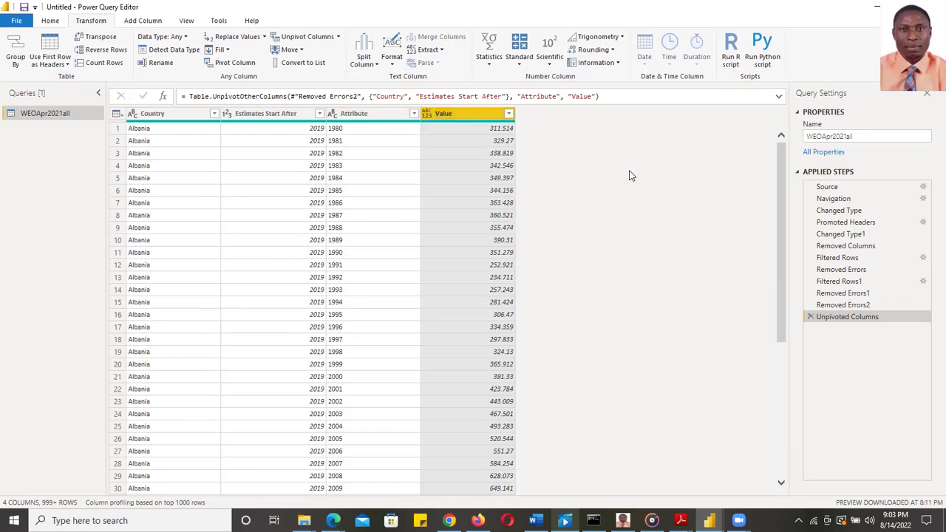
- Try the Whole Number data type on the Attribute column and Fixed decimal number on the Value column
left_click(333, 114)
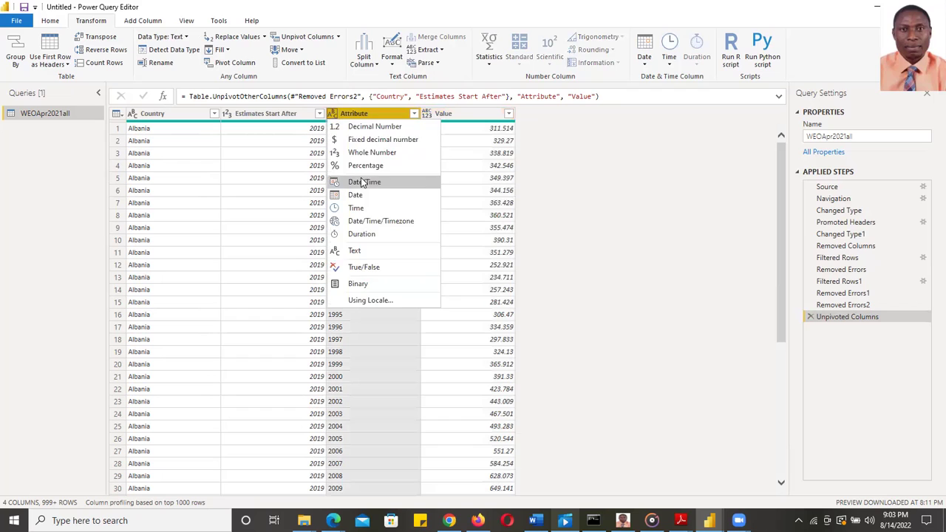
left_click(373, 152)
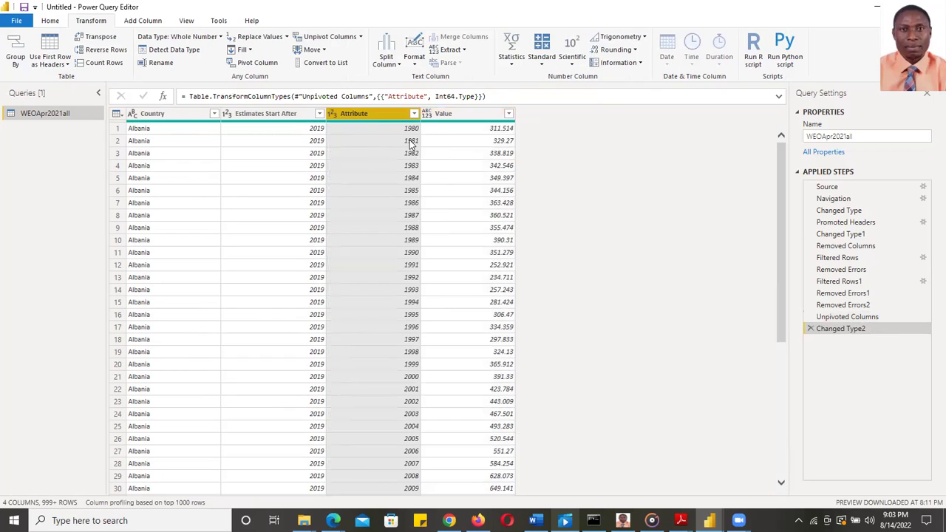
left_click(427, 115)
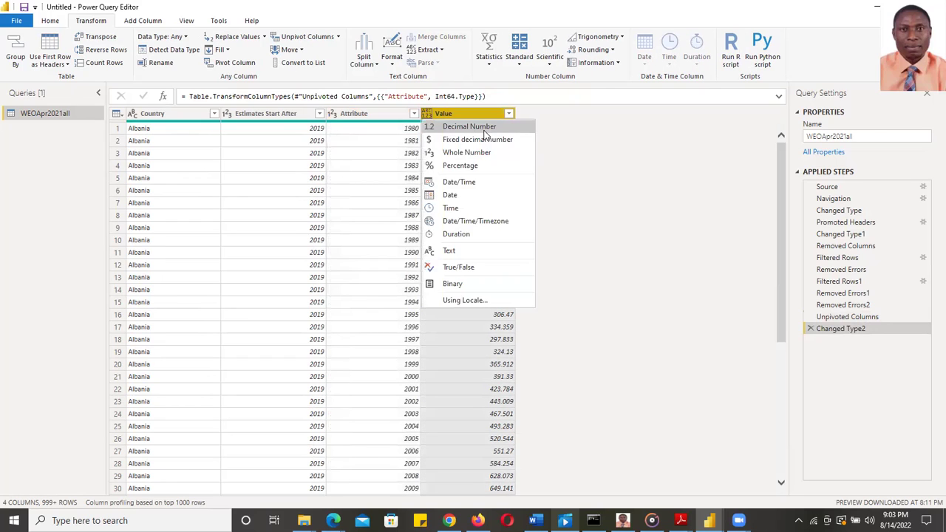
left_click(486, 139)
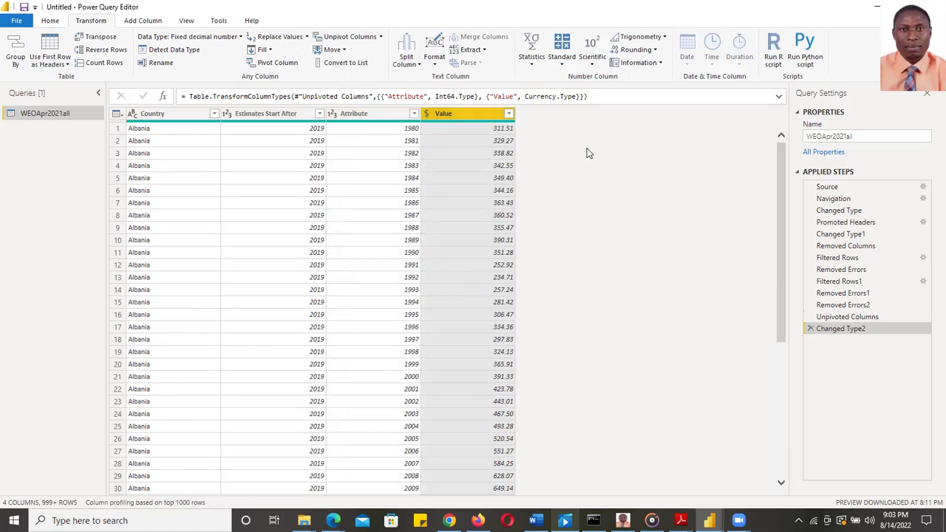
- Try renaming the Value column to GDP and open the Attribute column's name for editing
double_click(457, 114)
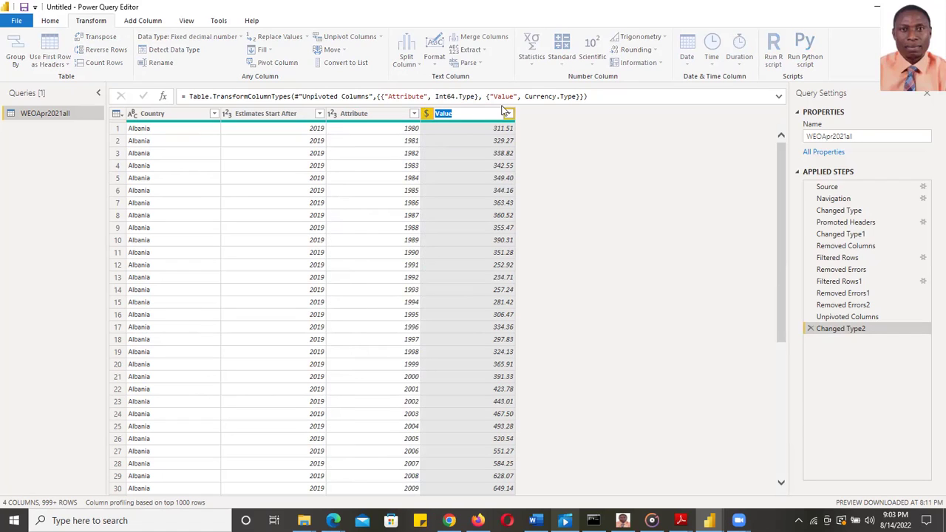
type("GDP")
key("Return")
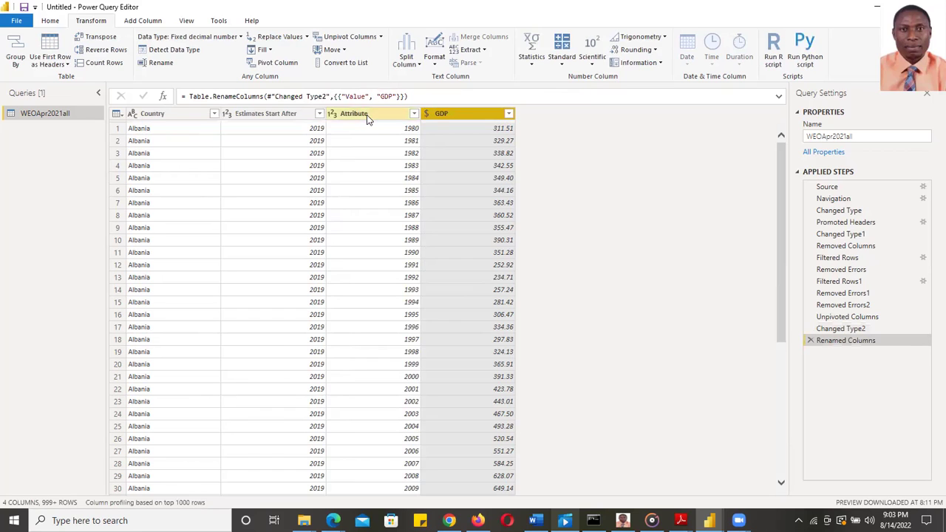
double_click(366, 115)
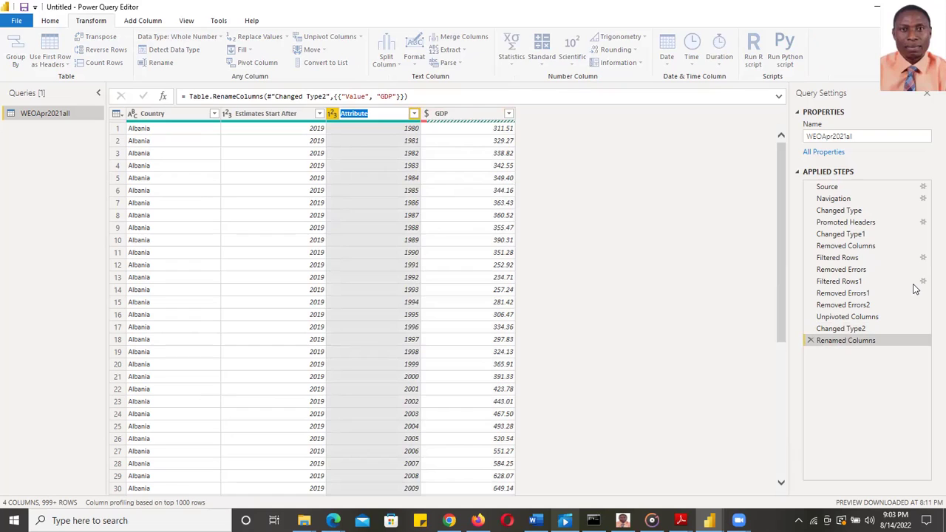
- Delete the Renamed Columns and Changed Type2 applied steps to return the query to Unpivoted Columns
left_click(810, 340)
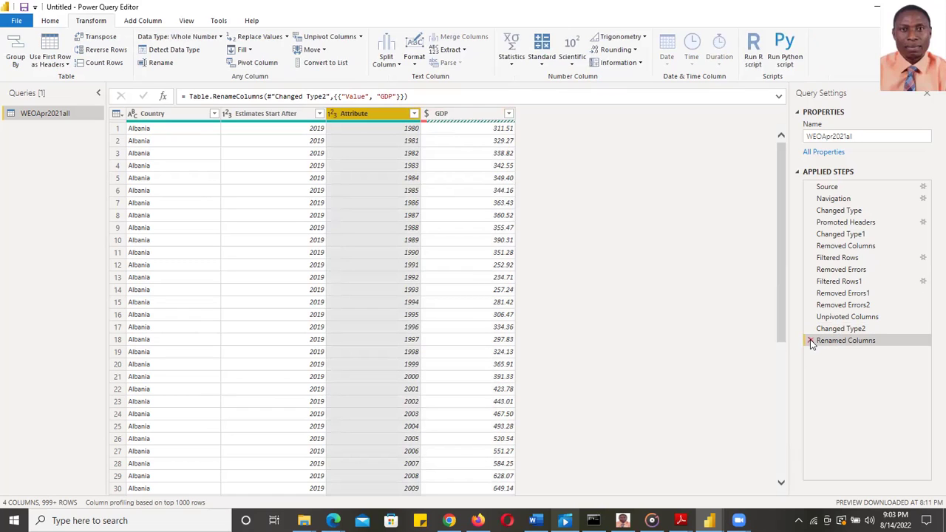
left_click(809, 340)
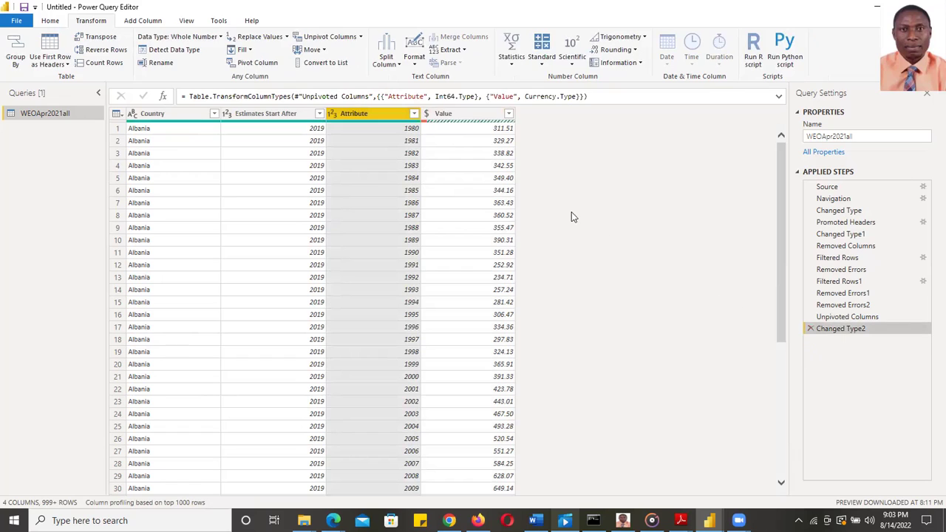
left_click(810, 328)
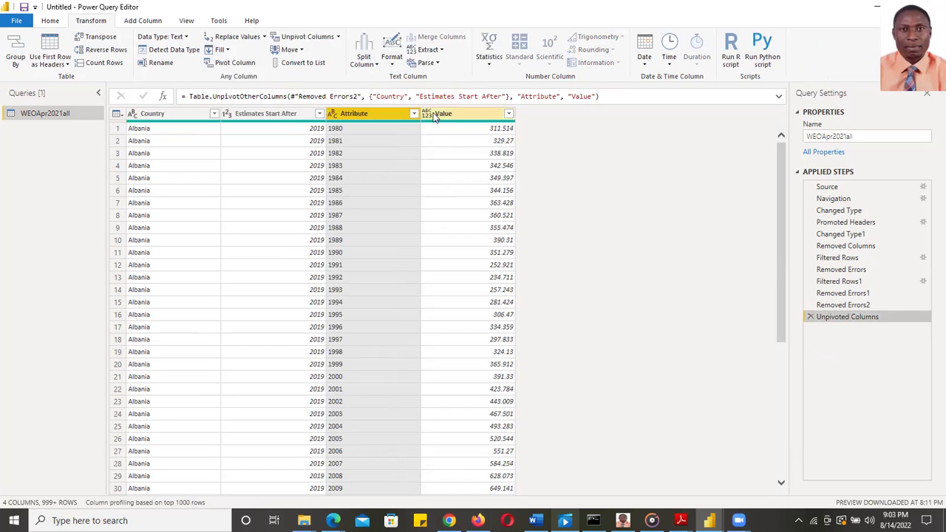
- Rename the Value column of the unpivoted table to GDP
double_click(457, 115)
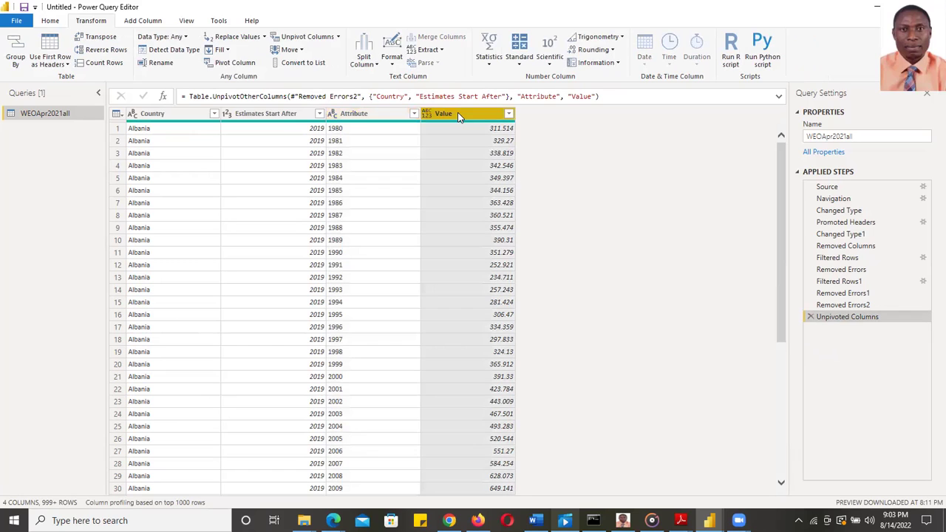
type("GDP")
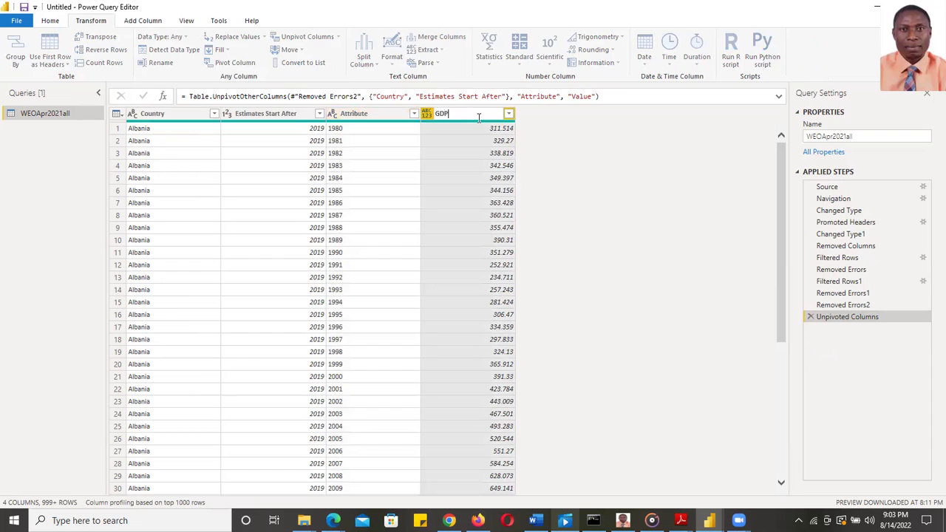
key("Return")
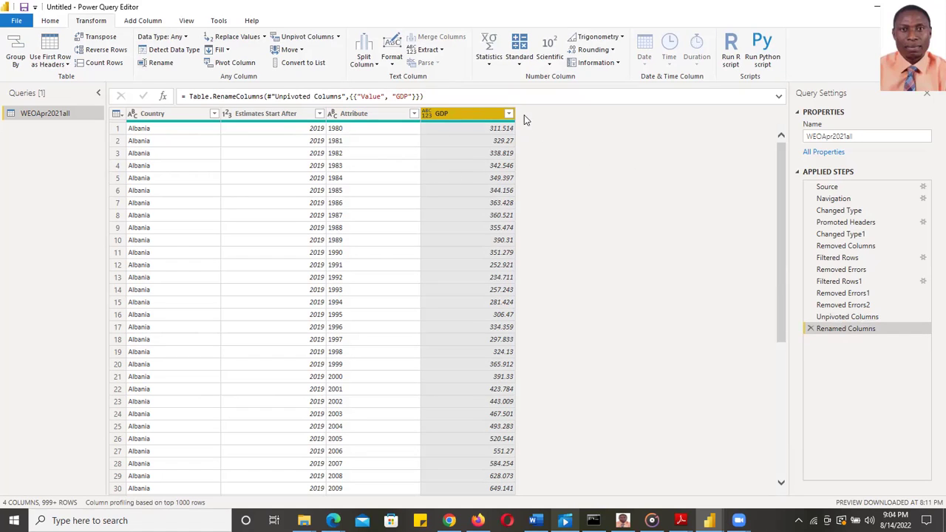
- Try the Whole Number data type on the GDP column and delete the resulting Changed Type2 step
left_click(427, 115)
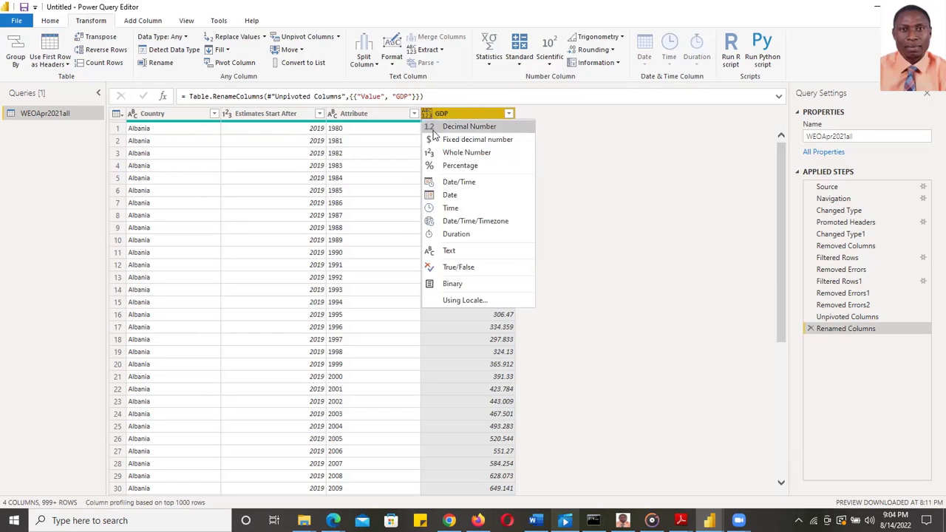
left_click(486, 153)
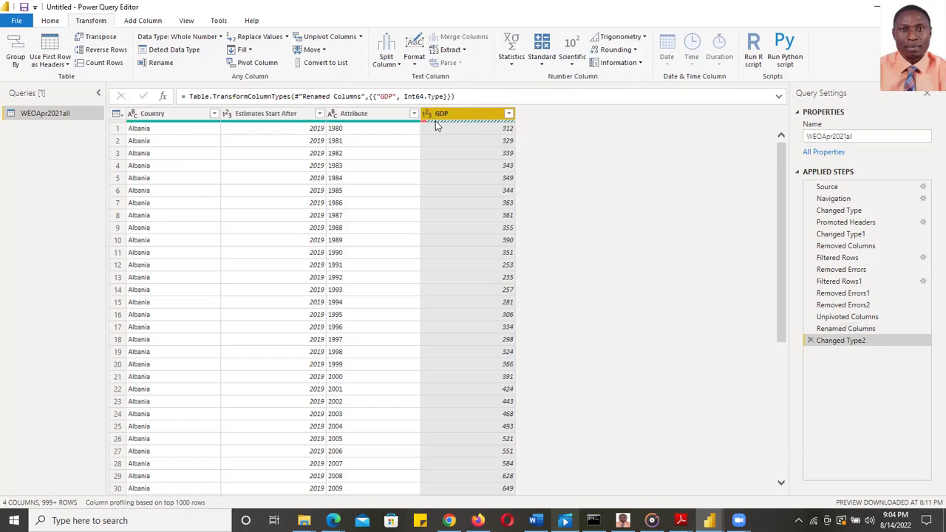
mouse_move(425, 123)
left_click(810, 340)
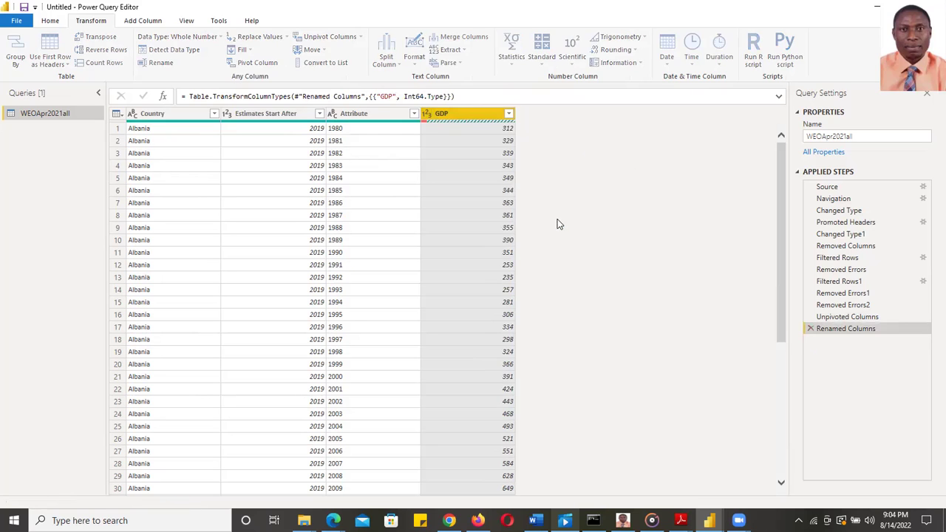
- Filter the GDP column to exclude the "--" entries at the end of its value list
left_click(509, 115)
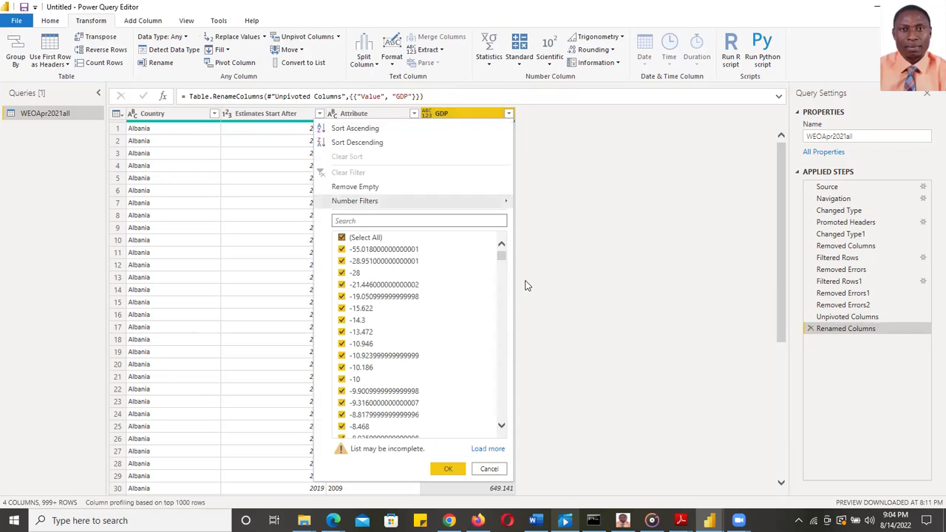
left_click_drag(499, 256, 499, 420)
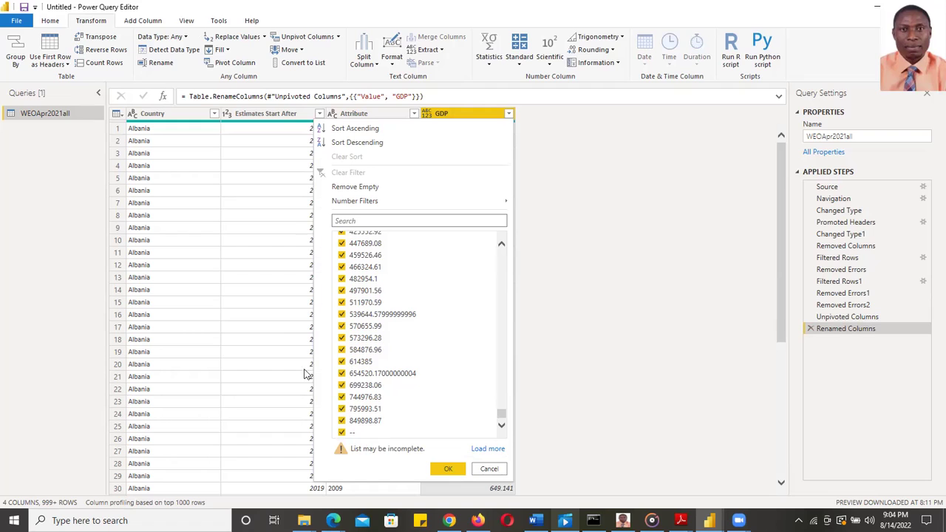
left_click(341, 433)
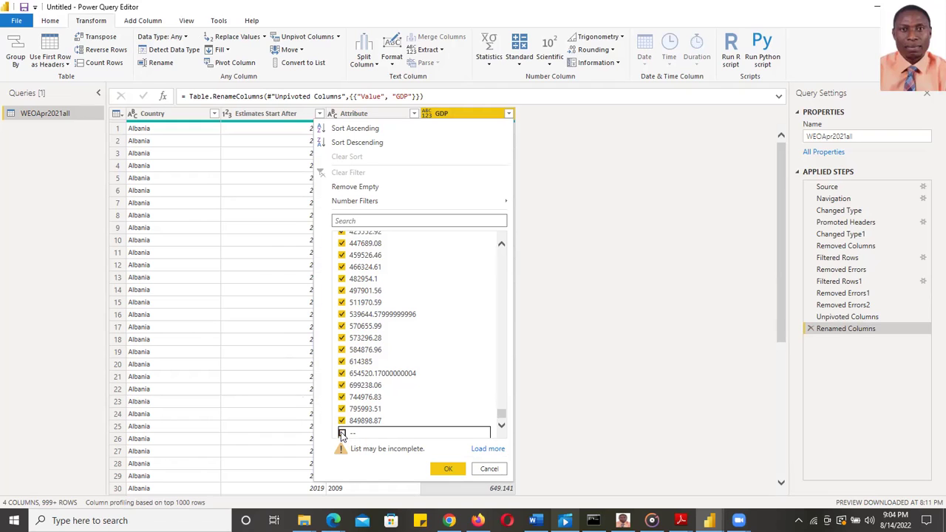
left_click(450, 470)
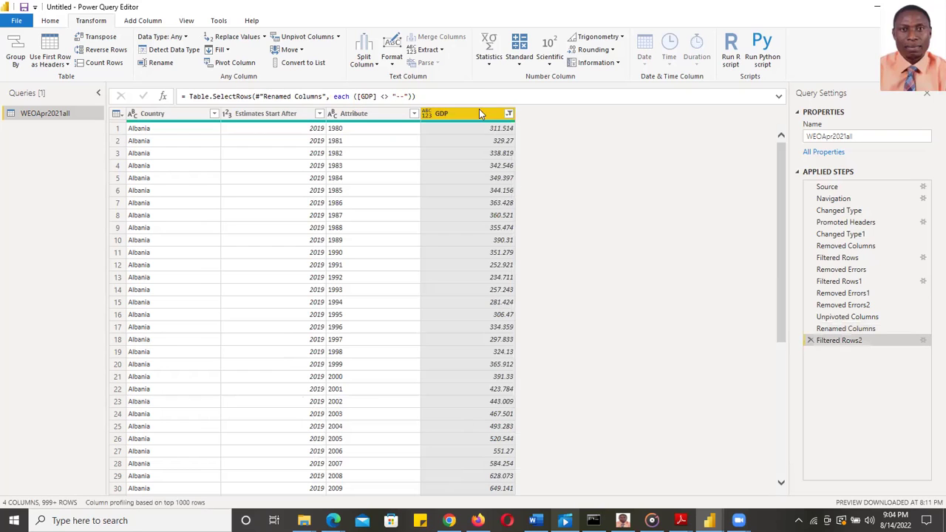
- Try the Whole Number data type on the filtered GDP column and remove that type change again
left_click(427, 113)
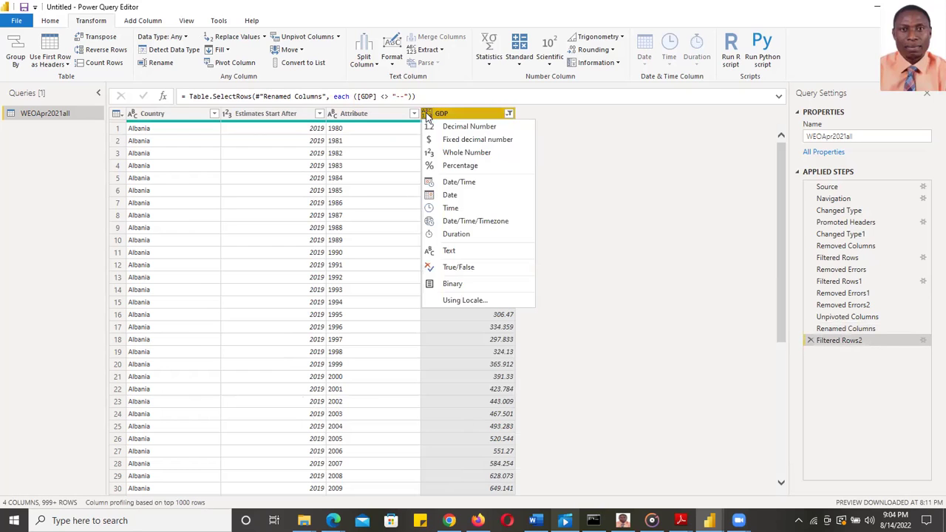
left_click(473, 153)
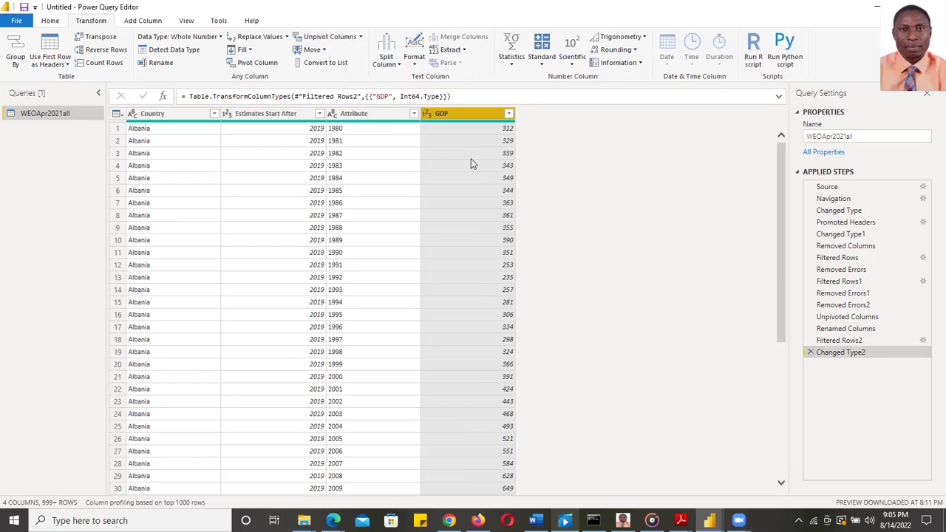
left_click(810, 352)
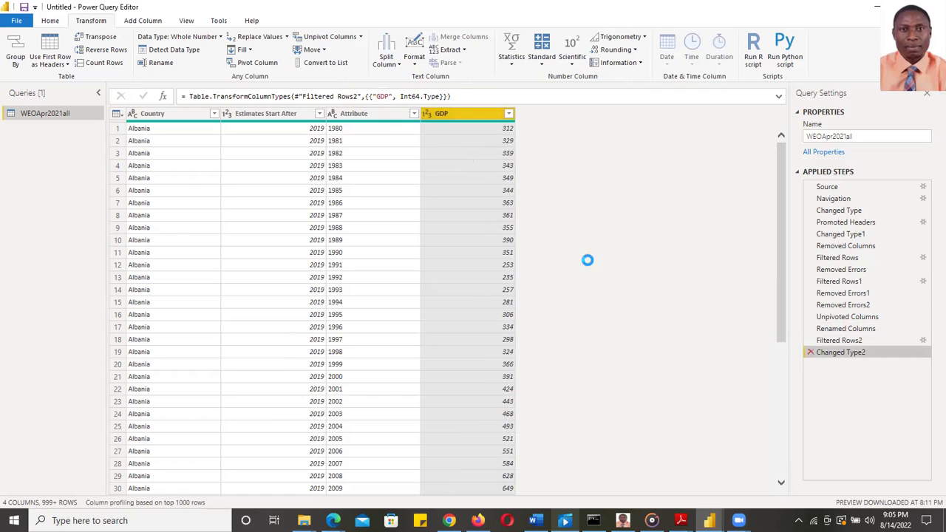
- Set the GDP column's data type to Fixed decimal number
left_click(429, 112)
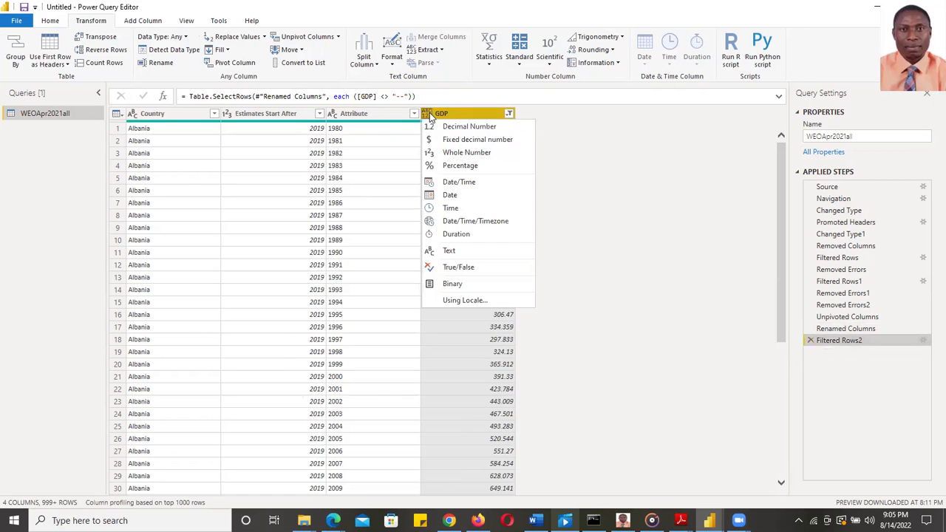
left_click(482, 140)
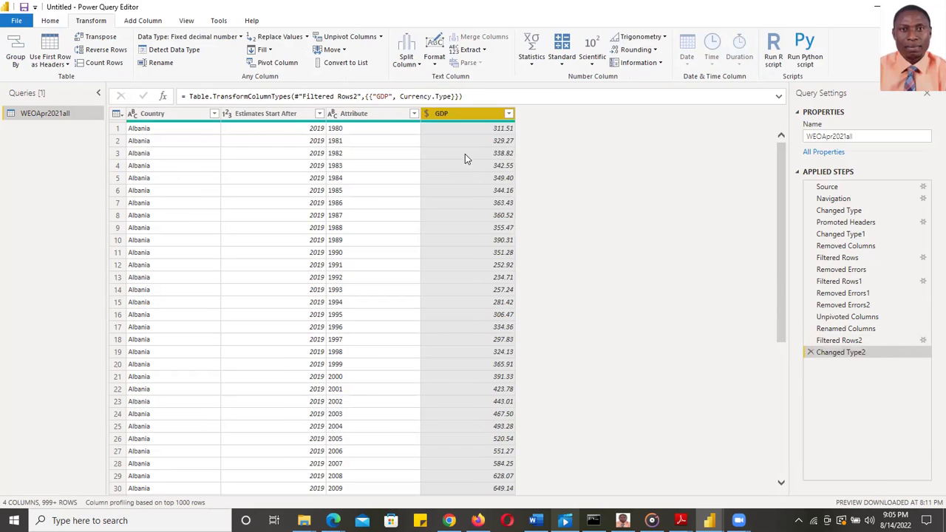
- Rename the Attribute column to Years and set its data type to Whole Number
left_click(365, 117)
double_click(367, 118)
type("ears")
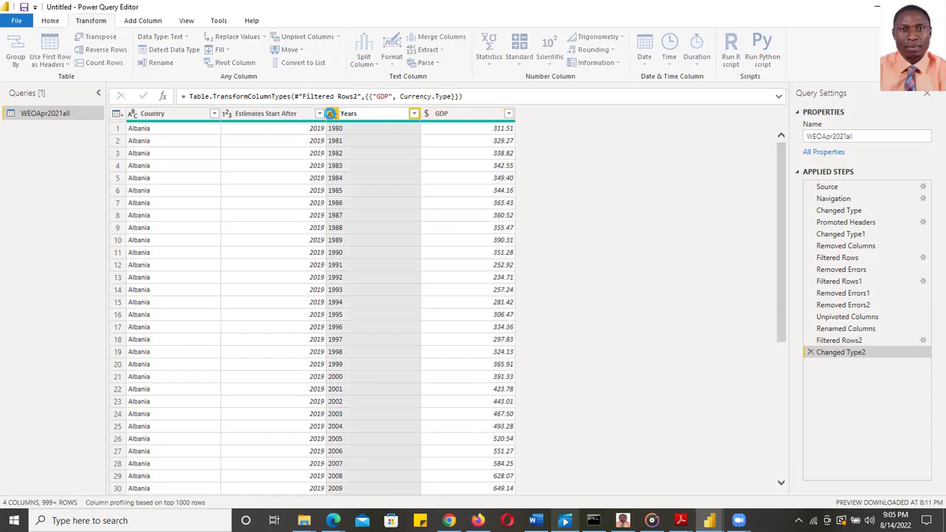
key("Return")
left_click(331, 115)
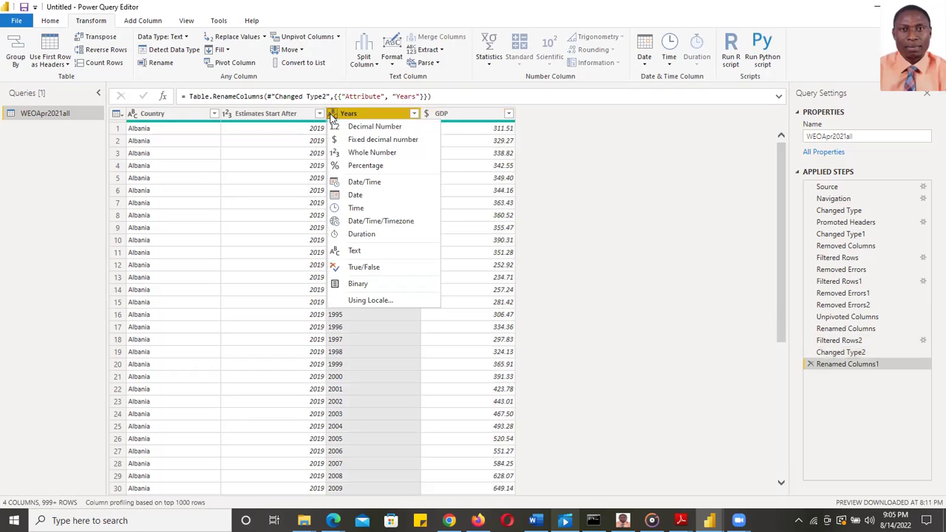
left_click(379, 153)
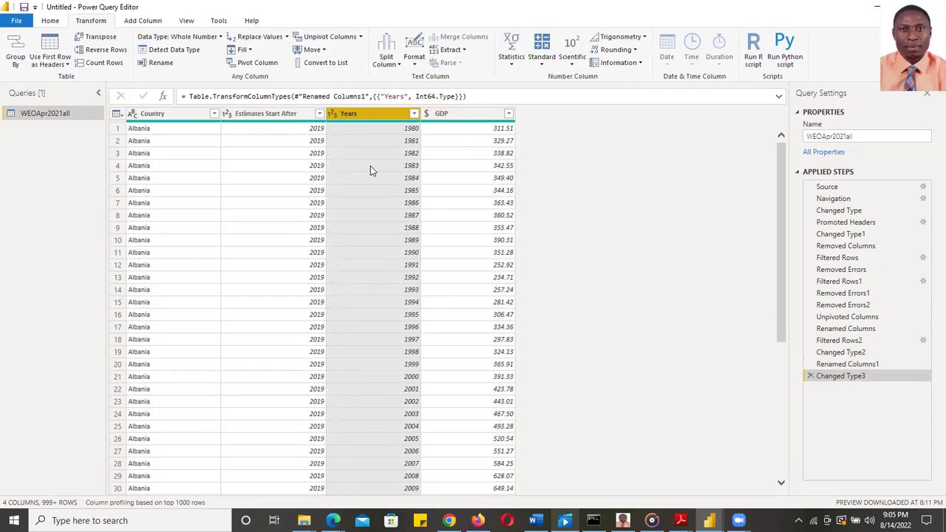
- Apply the WEOApr2021all query changes to the report and close the query editor
left_click_drag(782, 156, 779, 66)
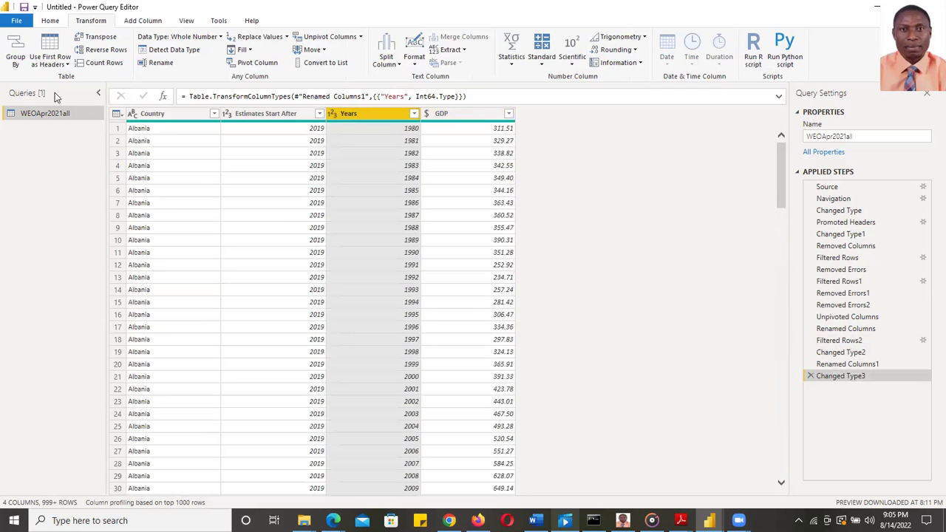
left_click(49, 21)
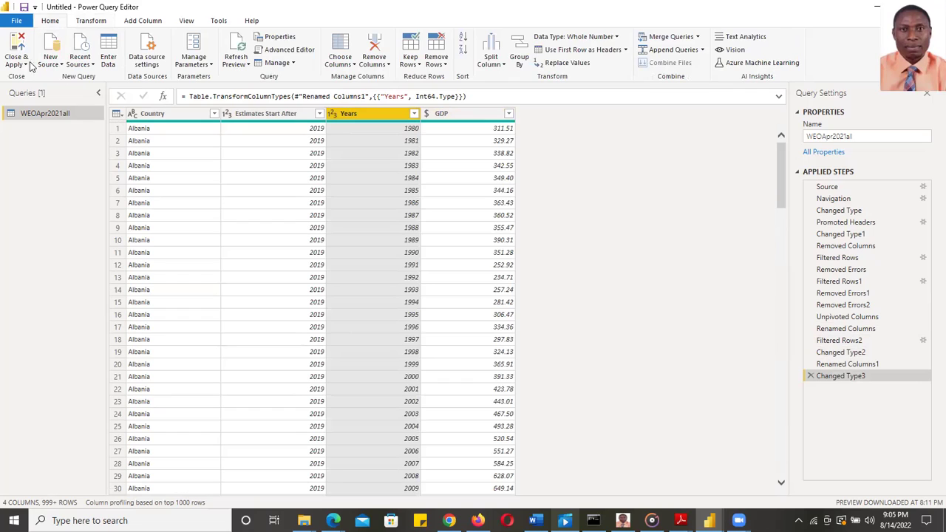
left_click(25, 64)
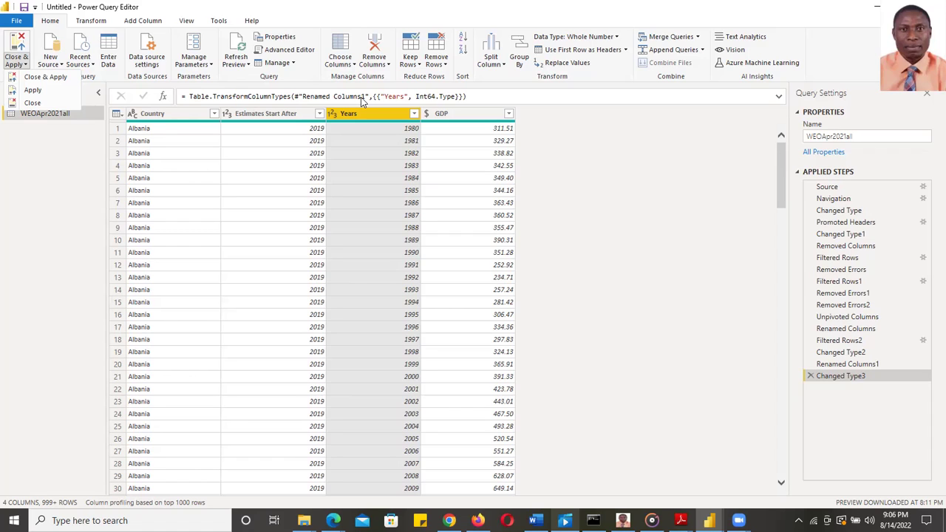
left_click(48, 79)
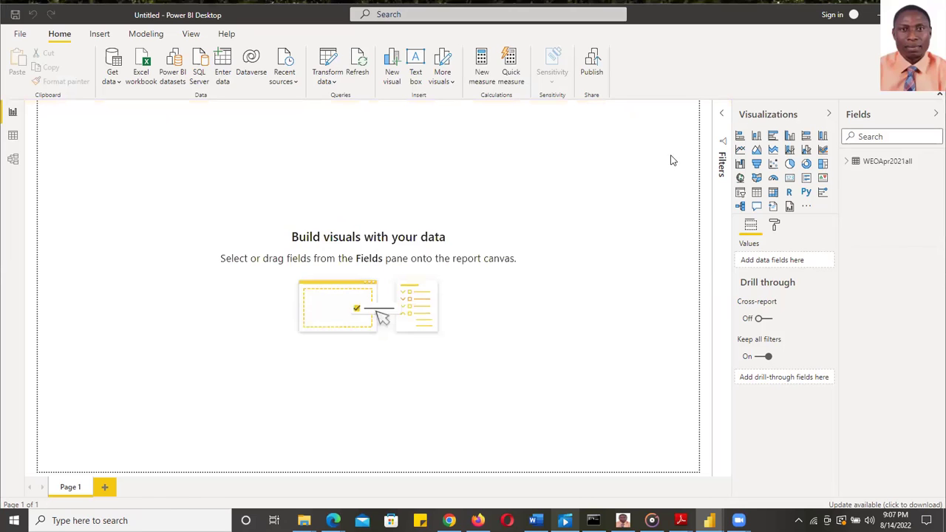
- Add a card visual near the report page's upper-right corner and show the GDP field from WEOApr2021all in it
left_click(850, 163)
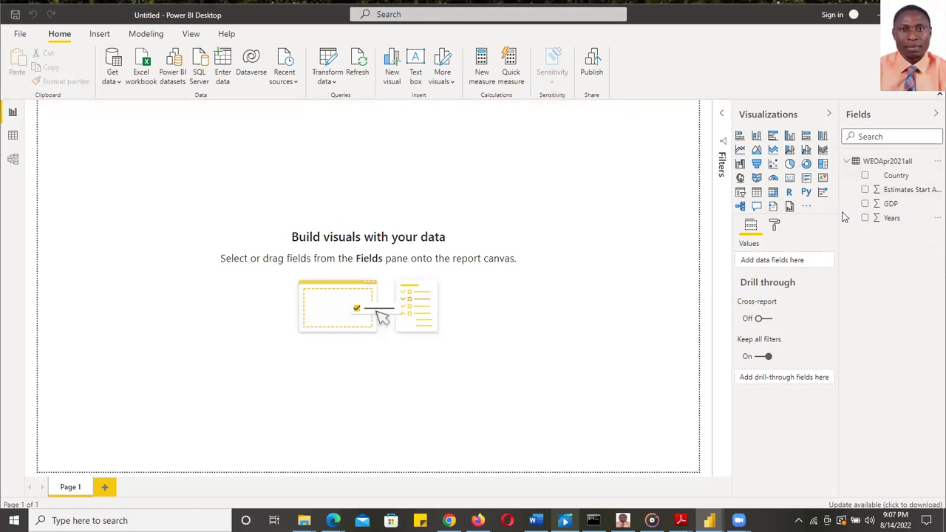
left_click(789, 181)
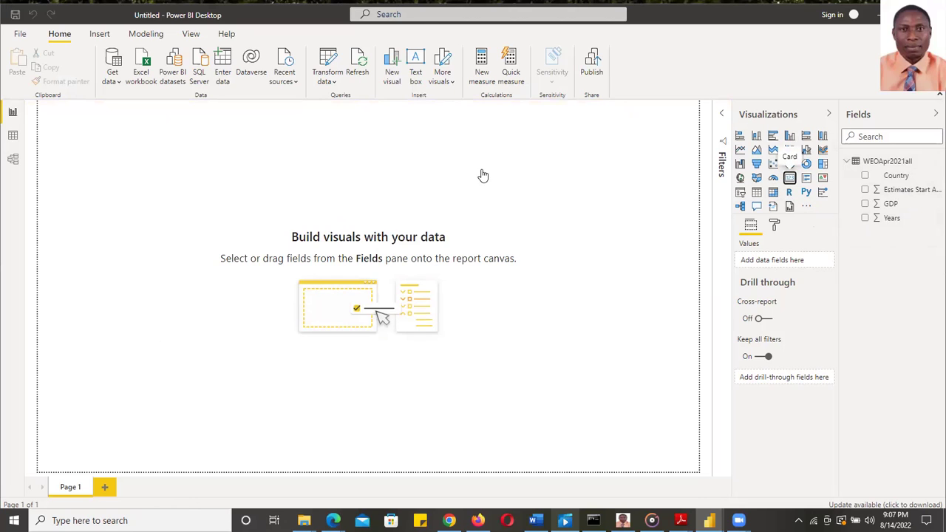
left_click_drag(99, 112, 489, 121)
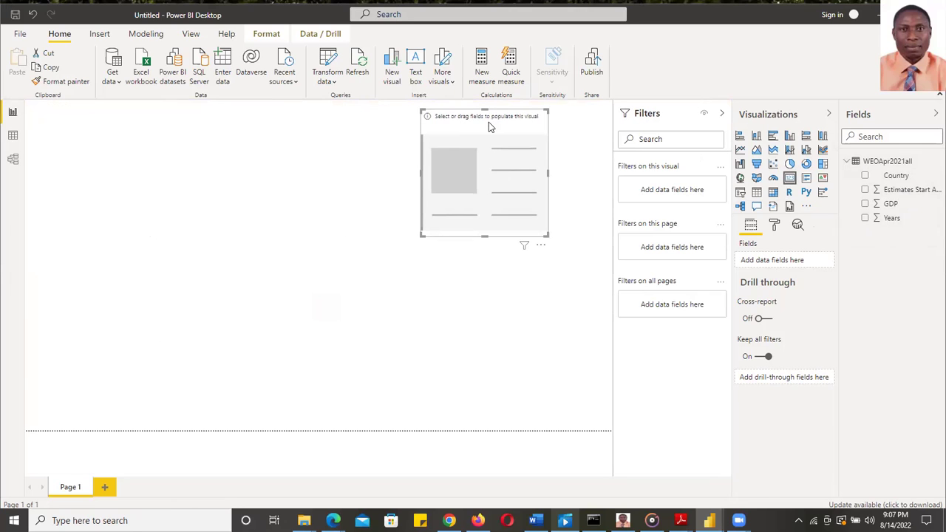
left_click_drag(484, 235, 484, 219)
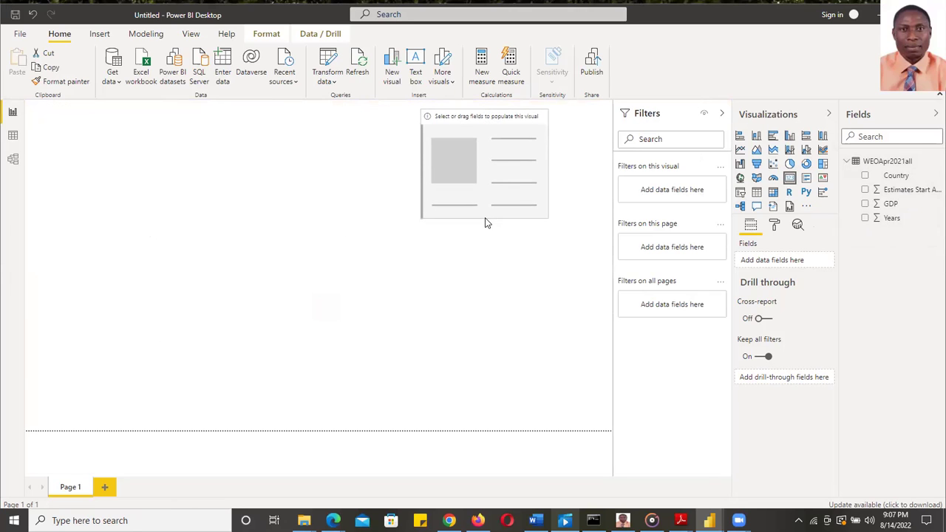
left_click(864, 203)
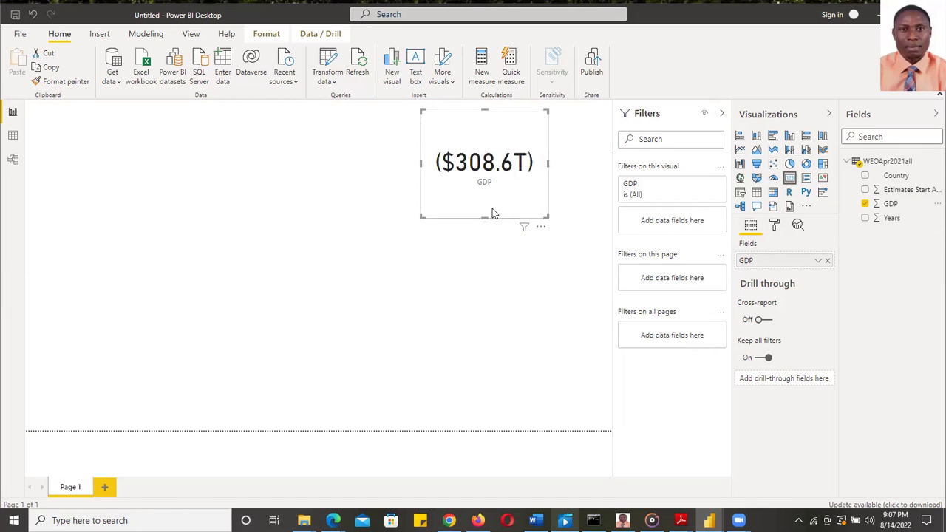
- Reduce the GDP card's height to fit its value and shift it slightly closer to the page's upper-right corner
left_click_drag(484, 215, 484, 202)
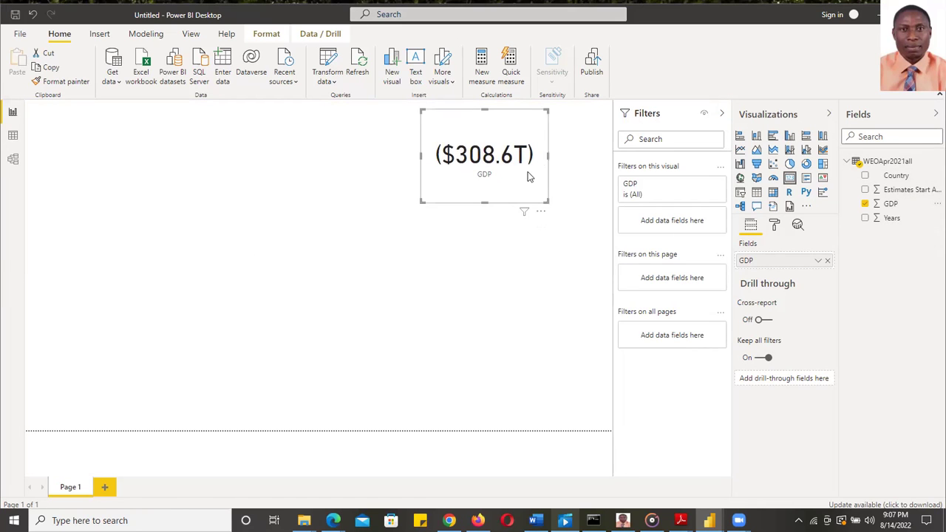
left_click_drag(485, 109, 510, 128)
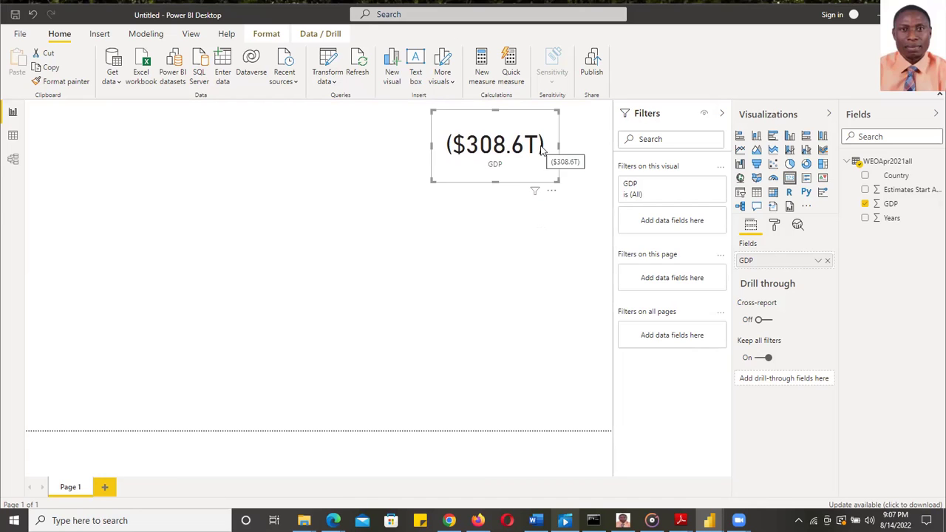
left_click_drag(495, 183, 495, 176)
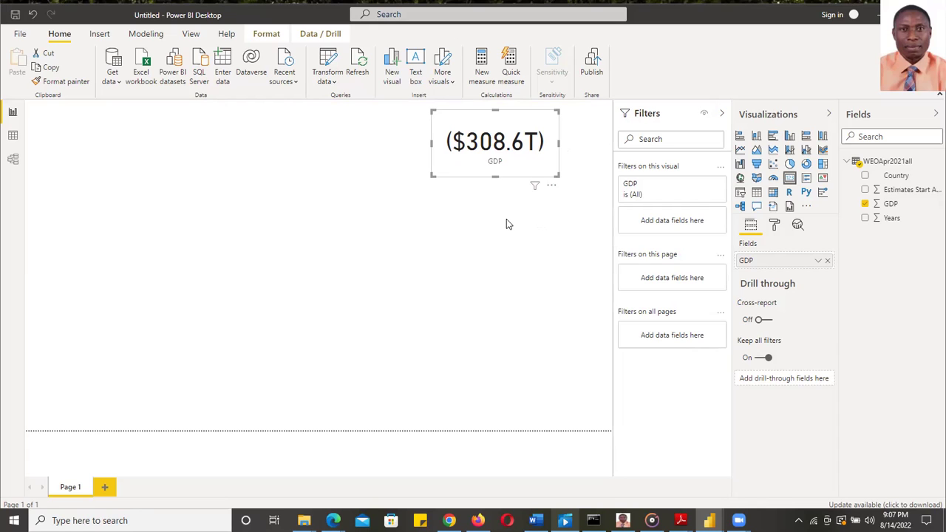
left_click(512, 229)
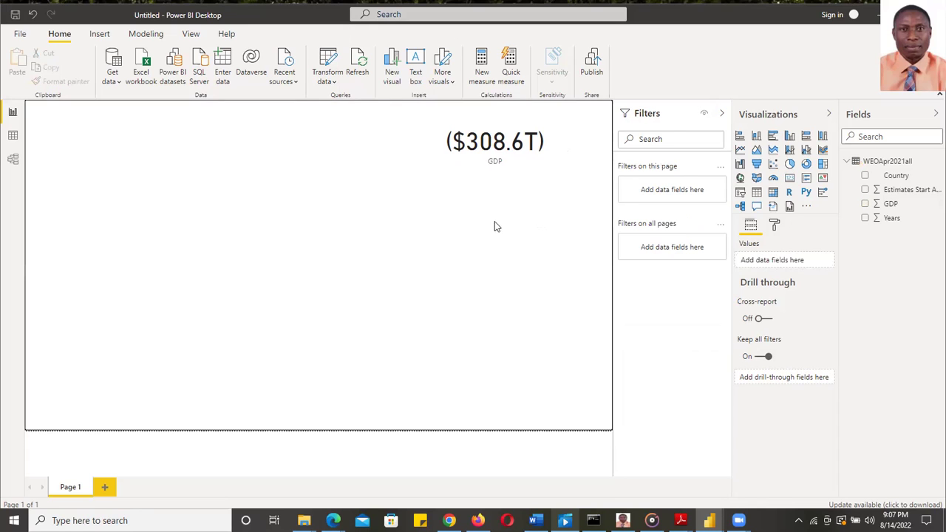
left_click(545, 120)
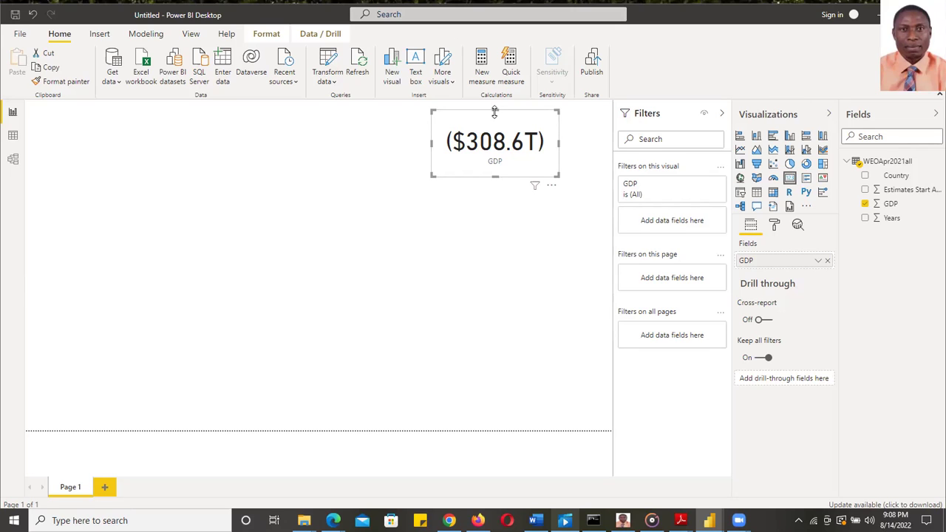
left_click_drag(494, 119, 506, 120)
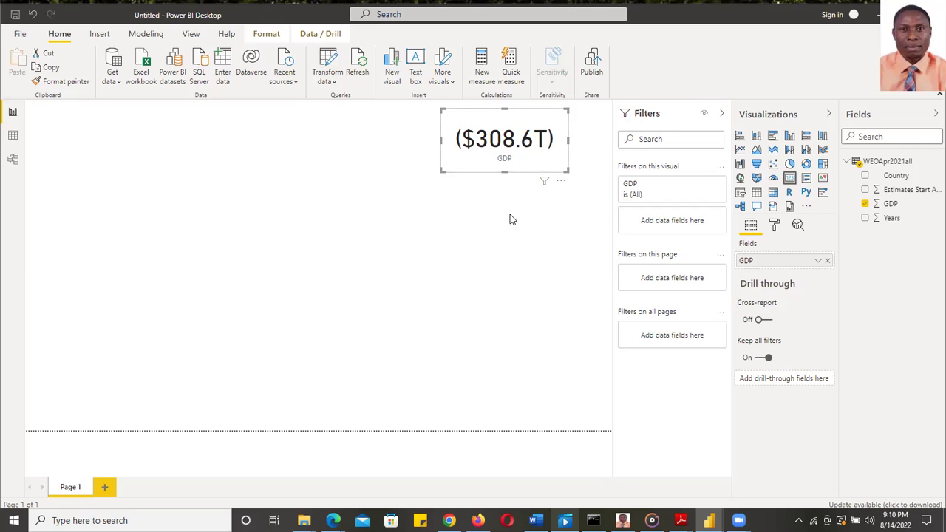
left_click(507, 243)
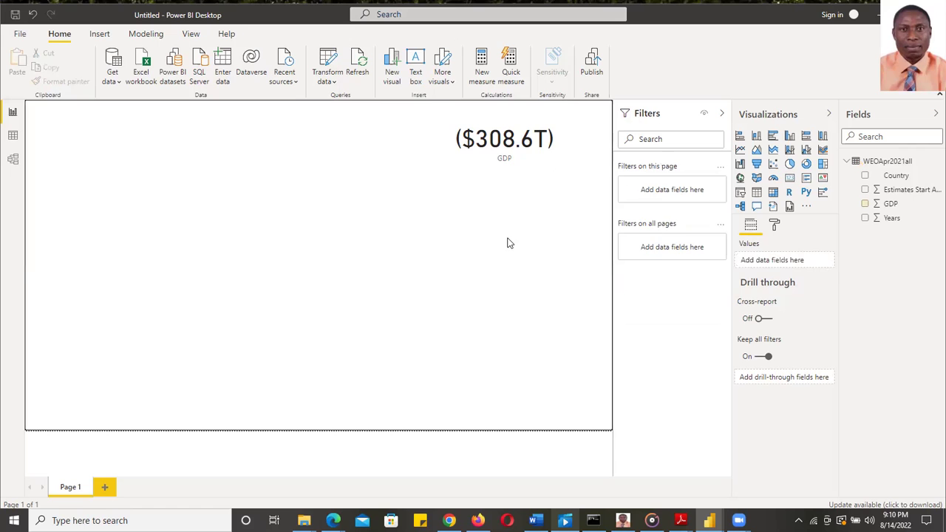
left_click(561, 123)
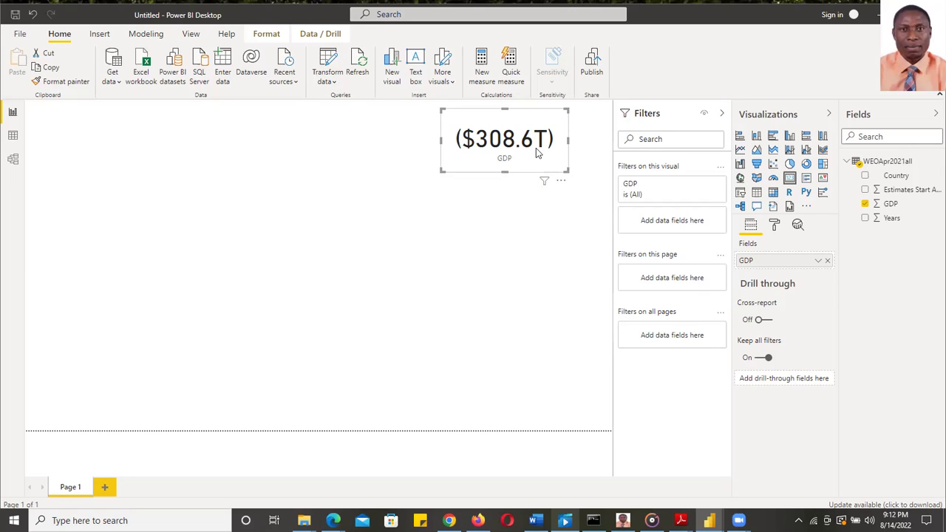
left_click(531, 268)
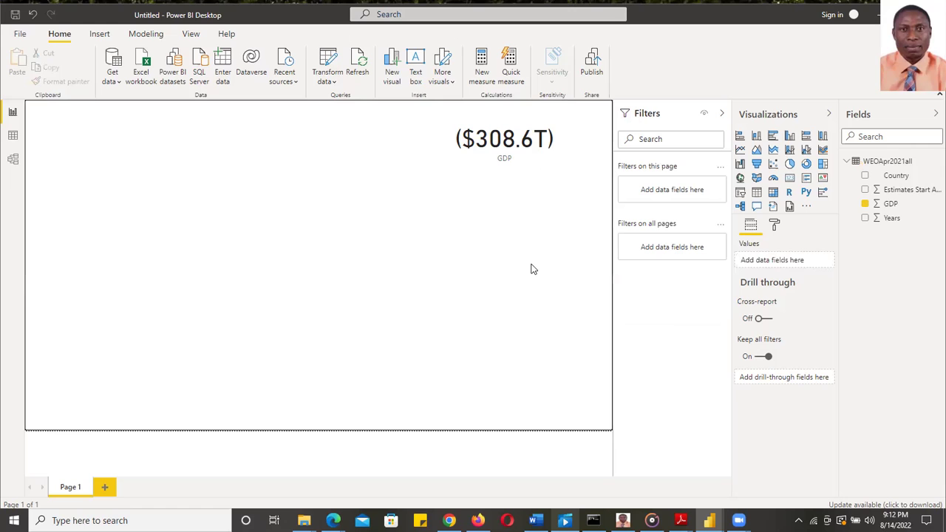
left_click(537, 122)
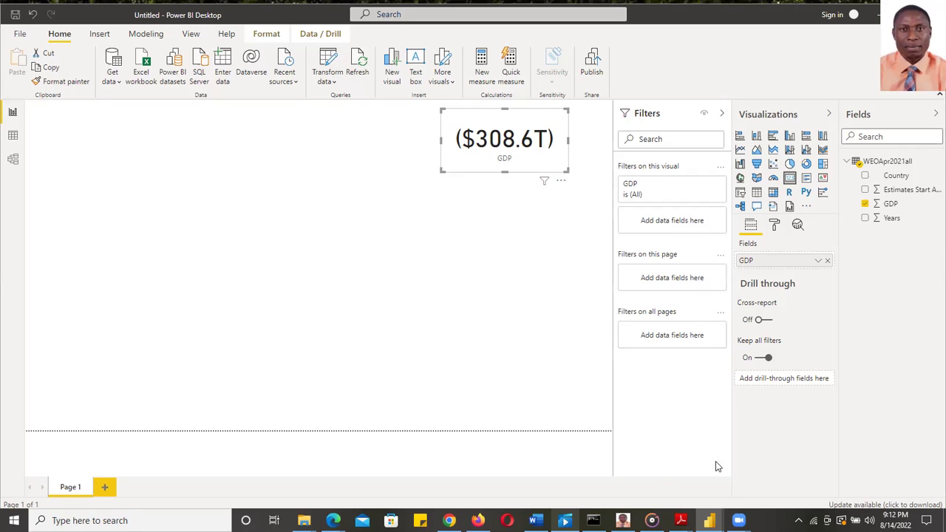
- Switch to the open DAT report, add a new page, and expand the Financials table to list its fields
left_click(874, 17)
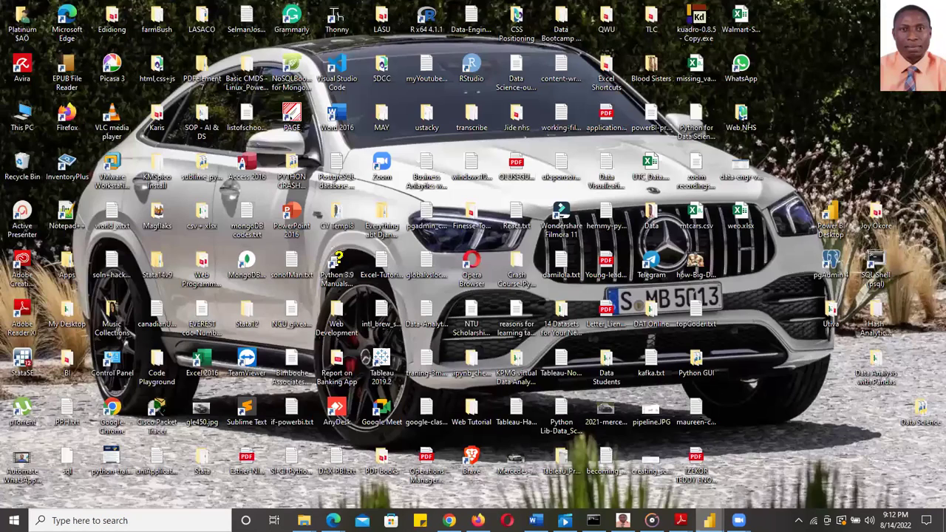
mouse_move(709, 520)
left_click(665, 466)
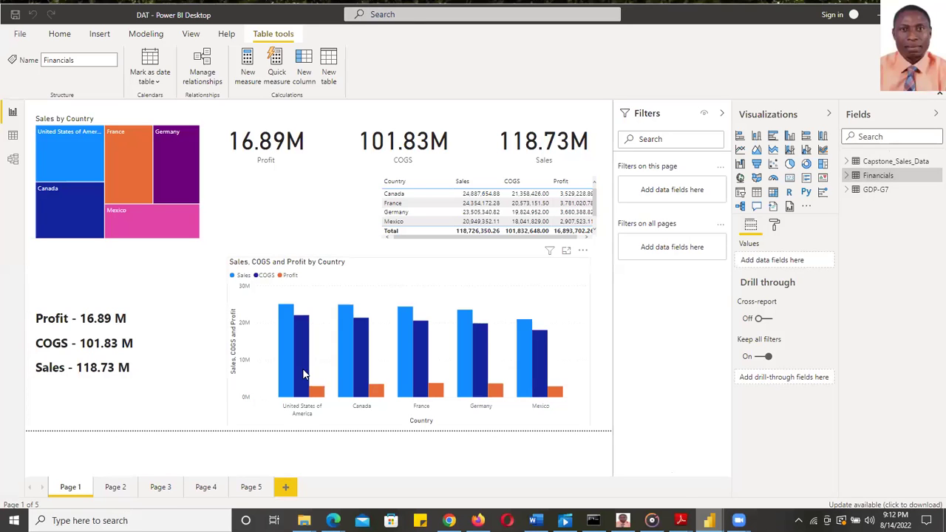
left_click(285, 488)
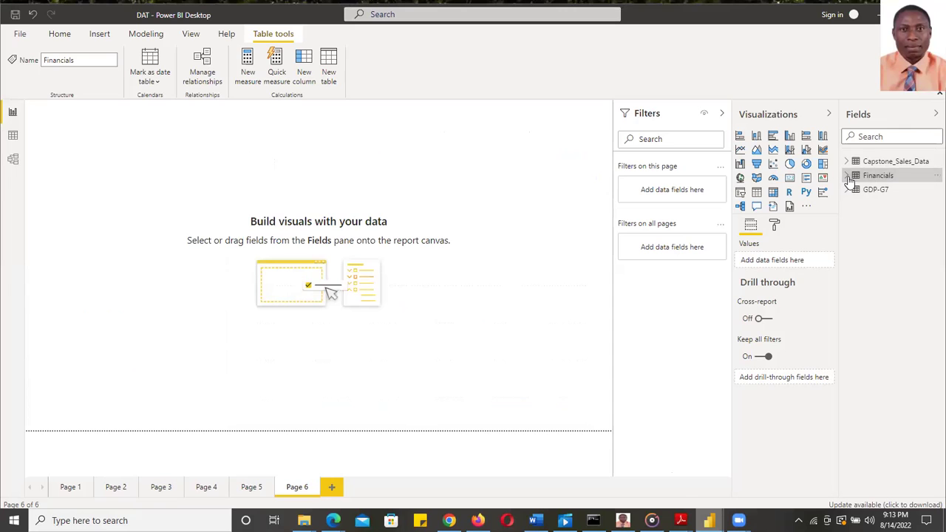
left_click(882, 175)
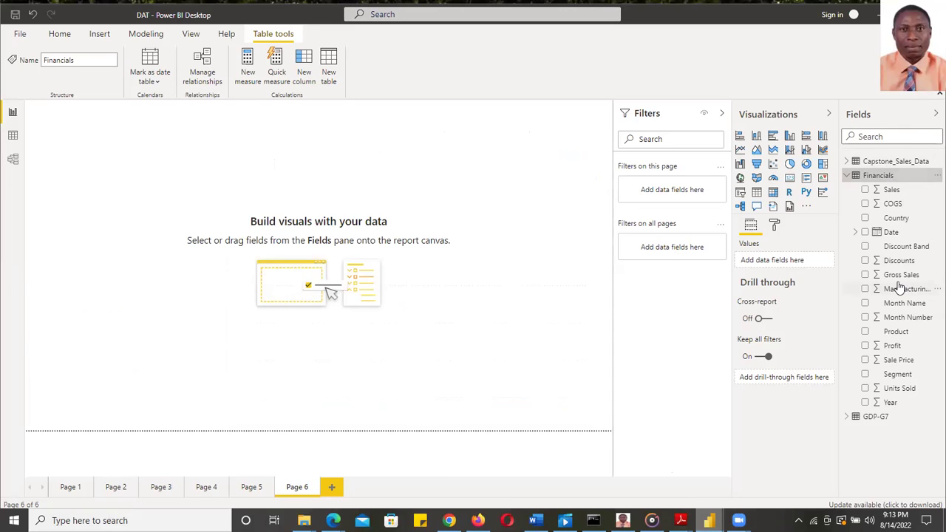